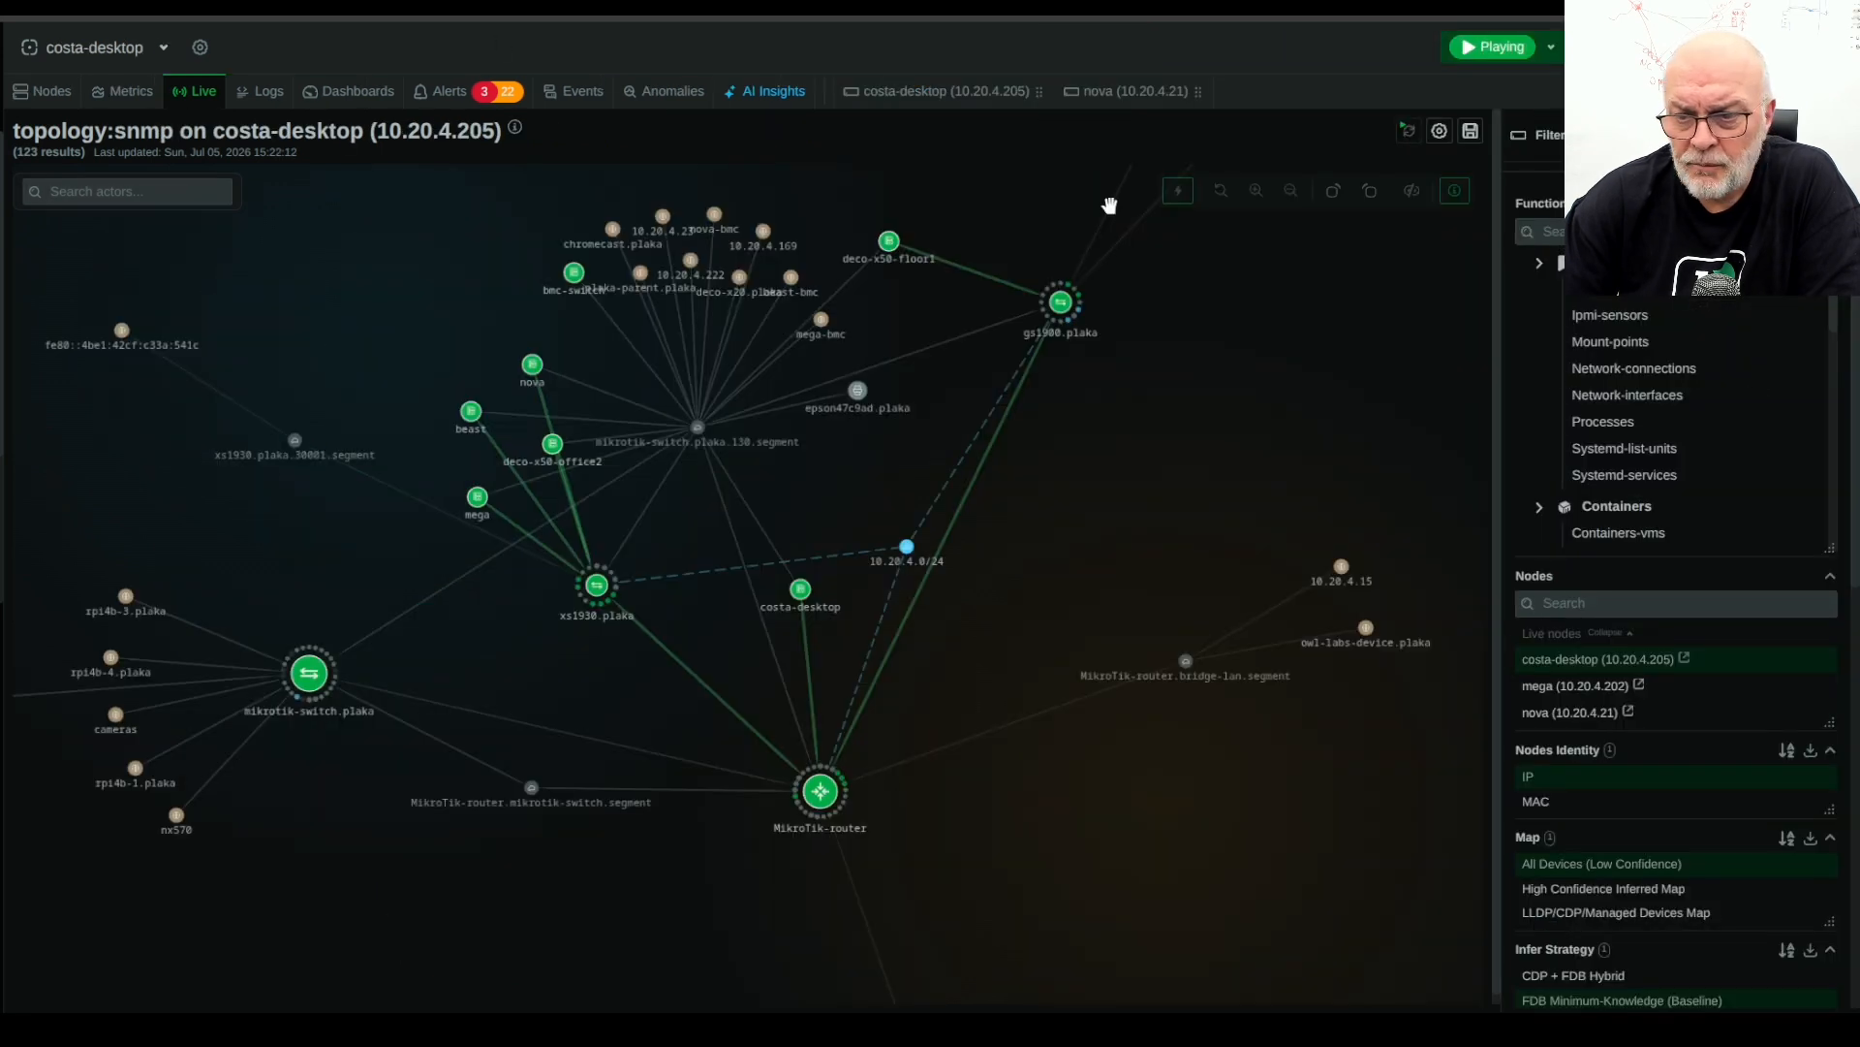
Open the Netflow function in the Flows group for the costa-desktop node
scroll(1575, 363, "up", 8)
scroll(1669, 382, "down", 5)
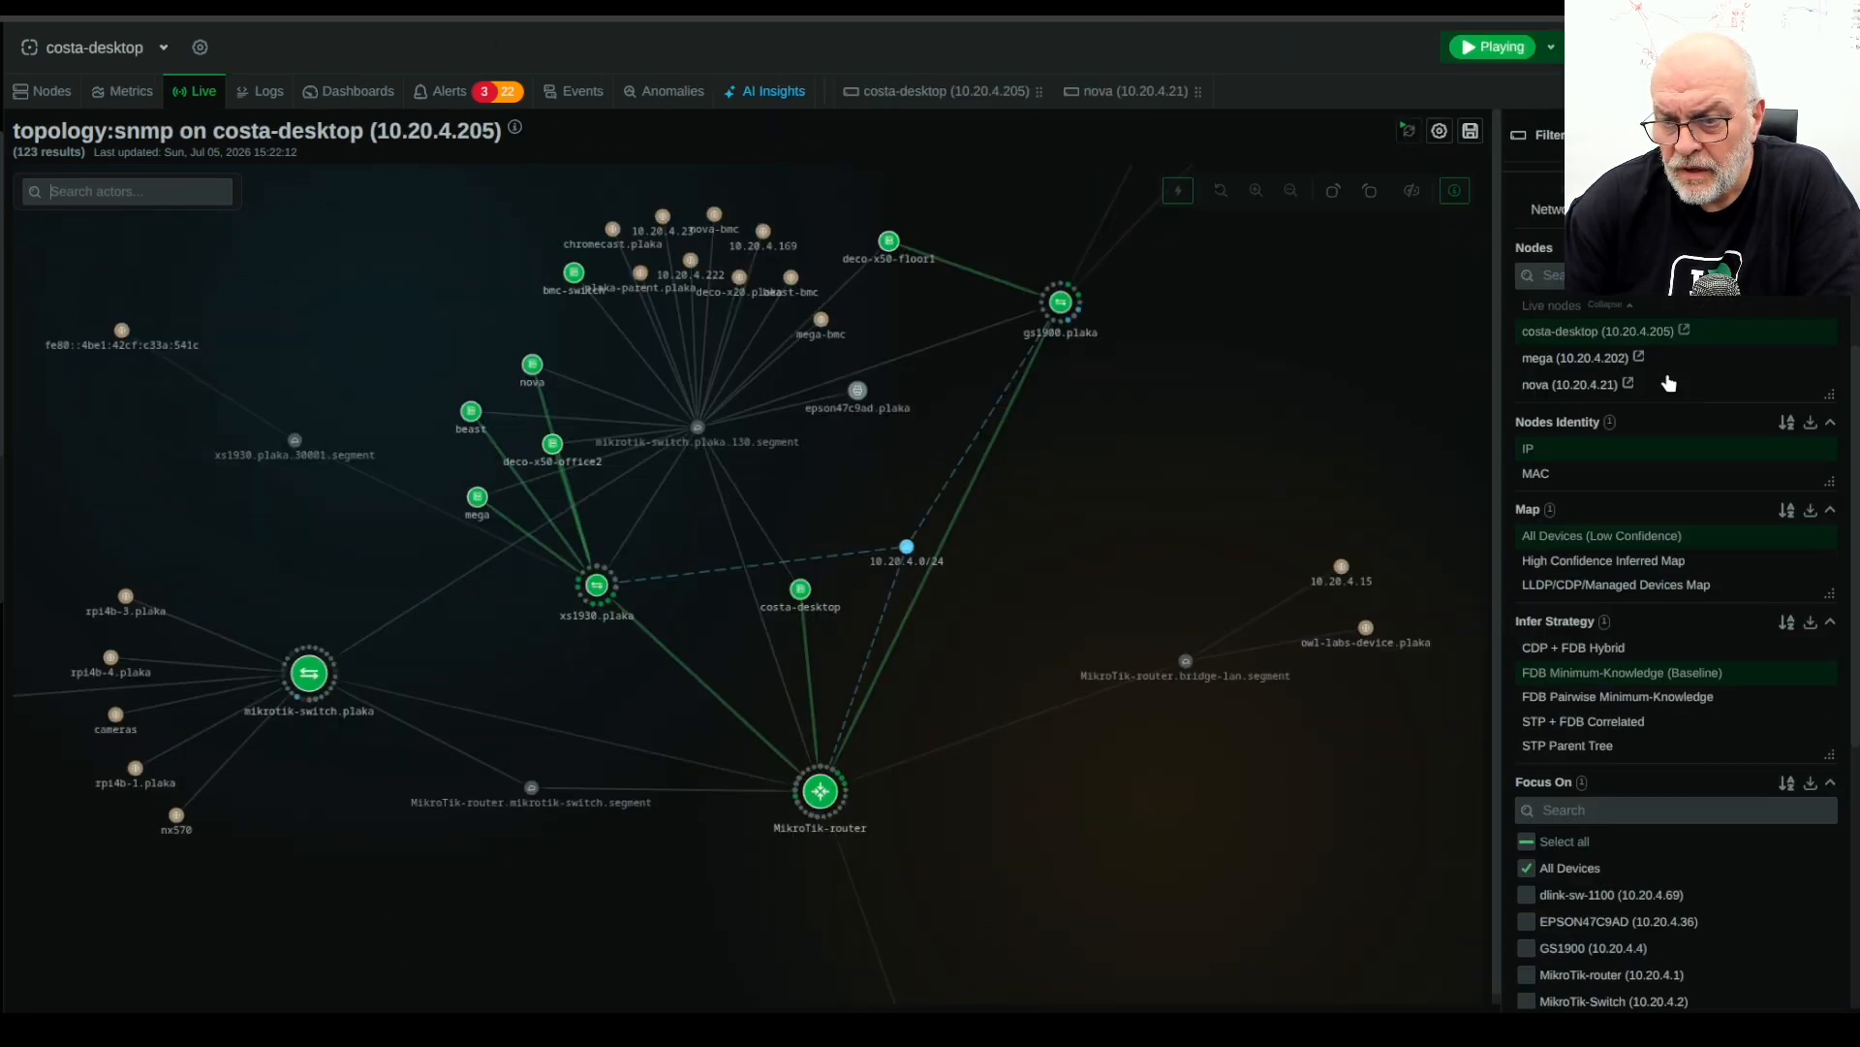
scroll(1665, 366, "up", 5)
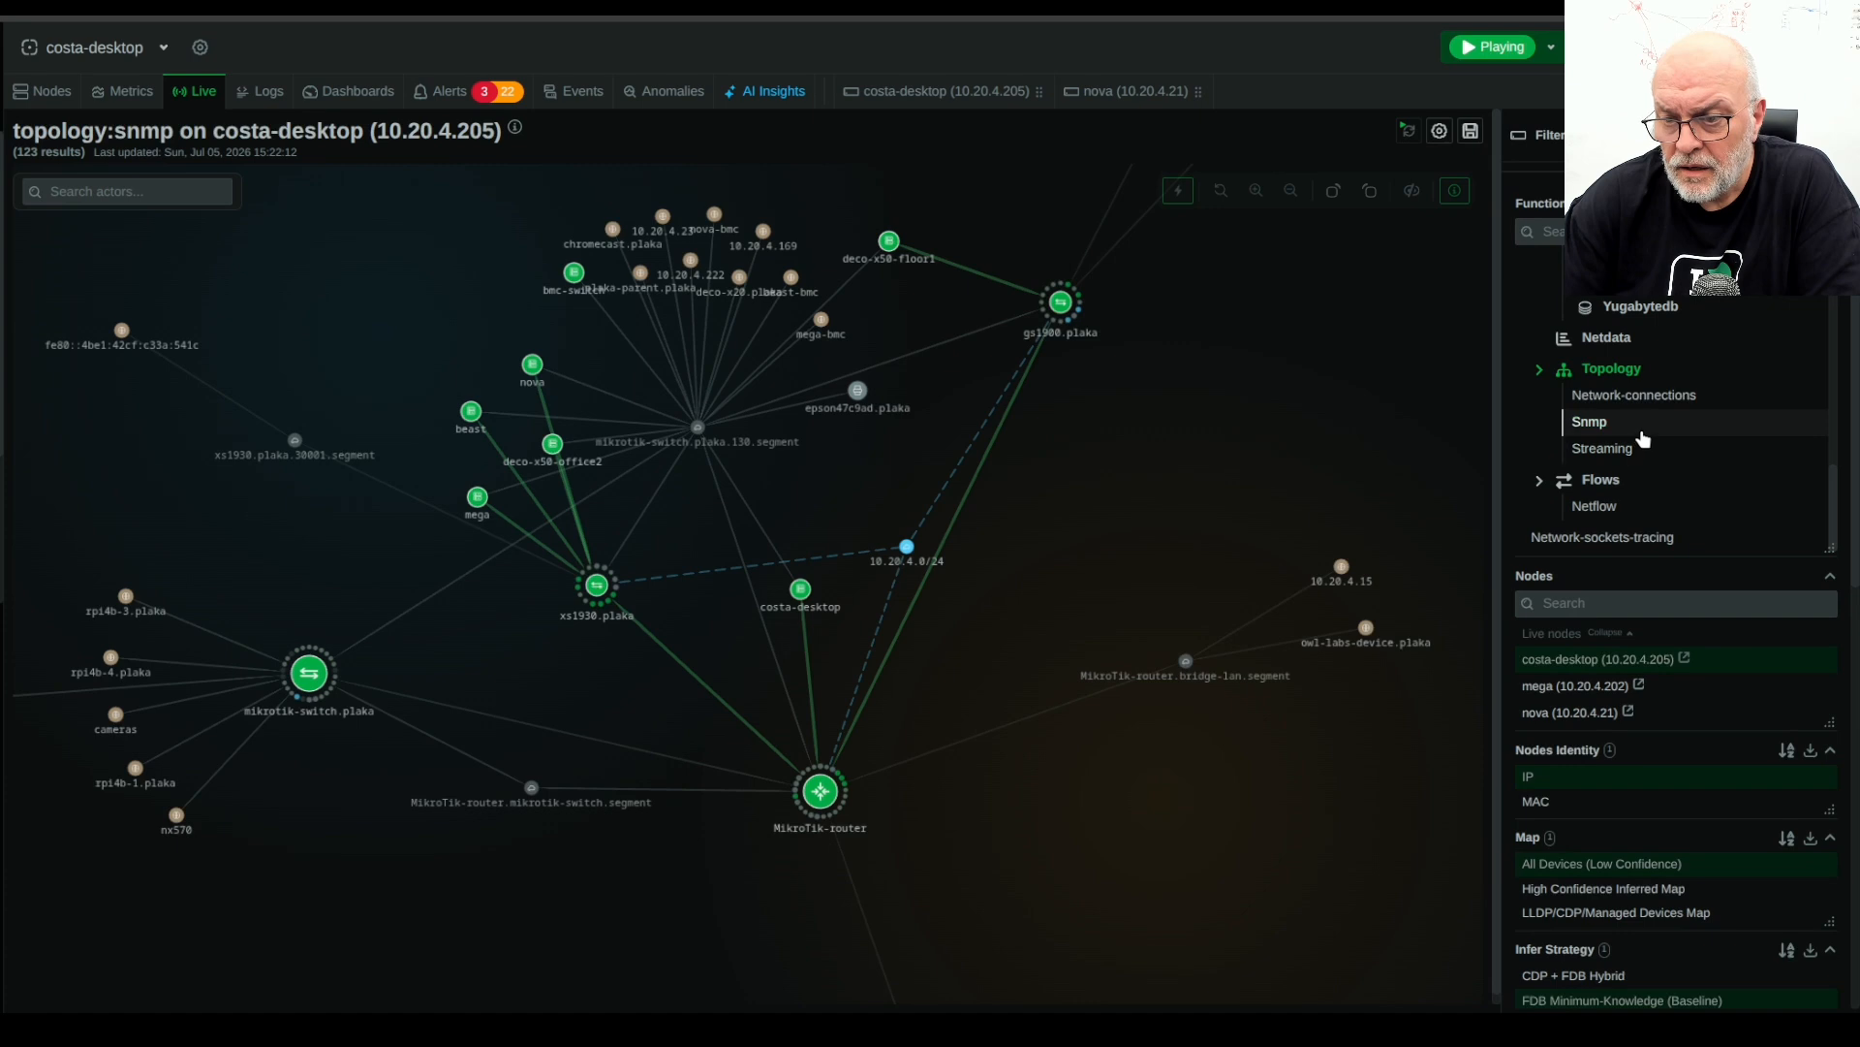
left_click(1616, 507)
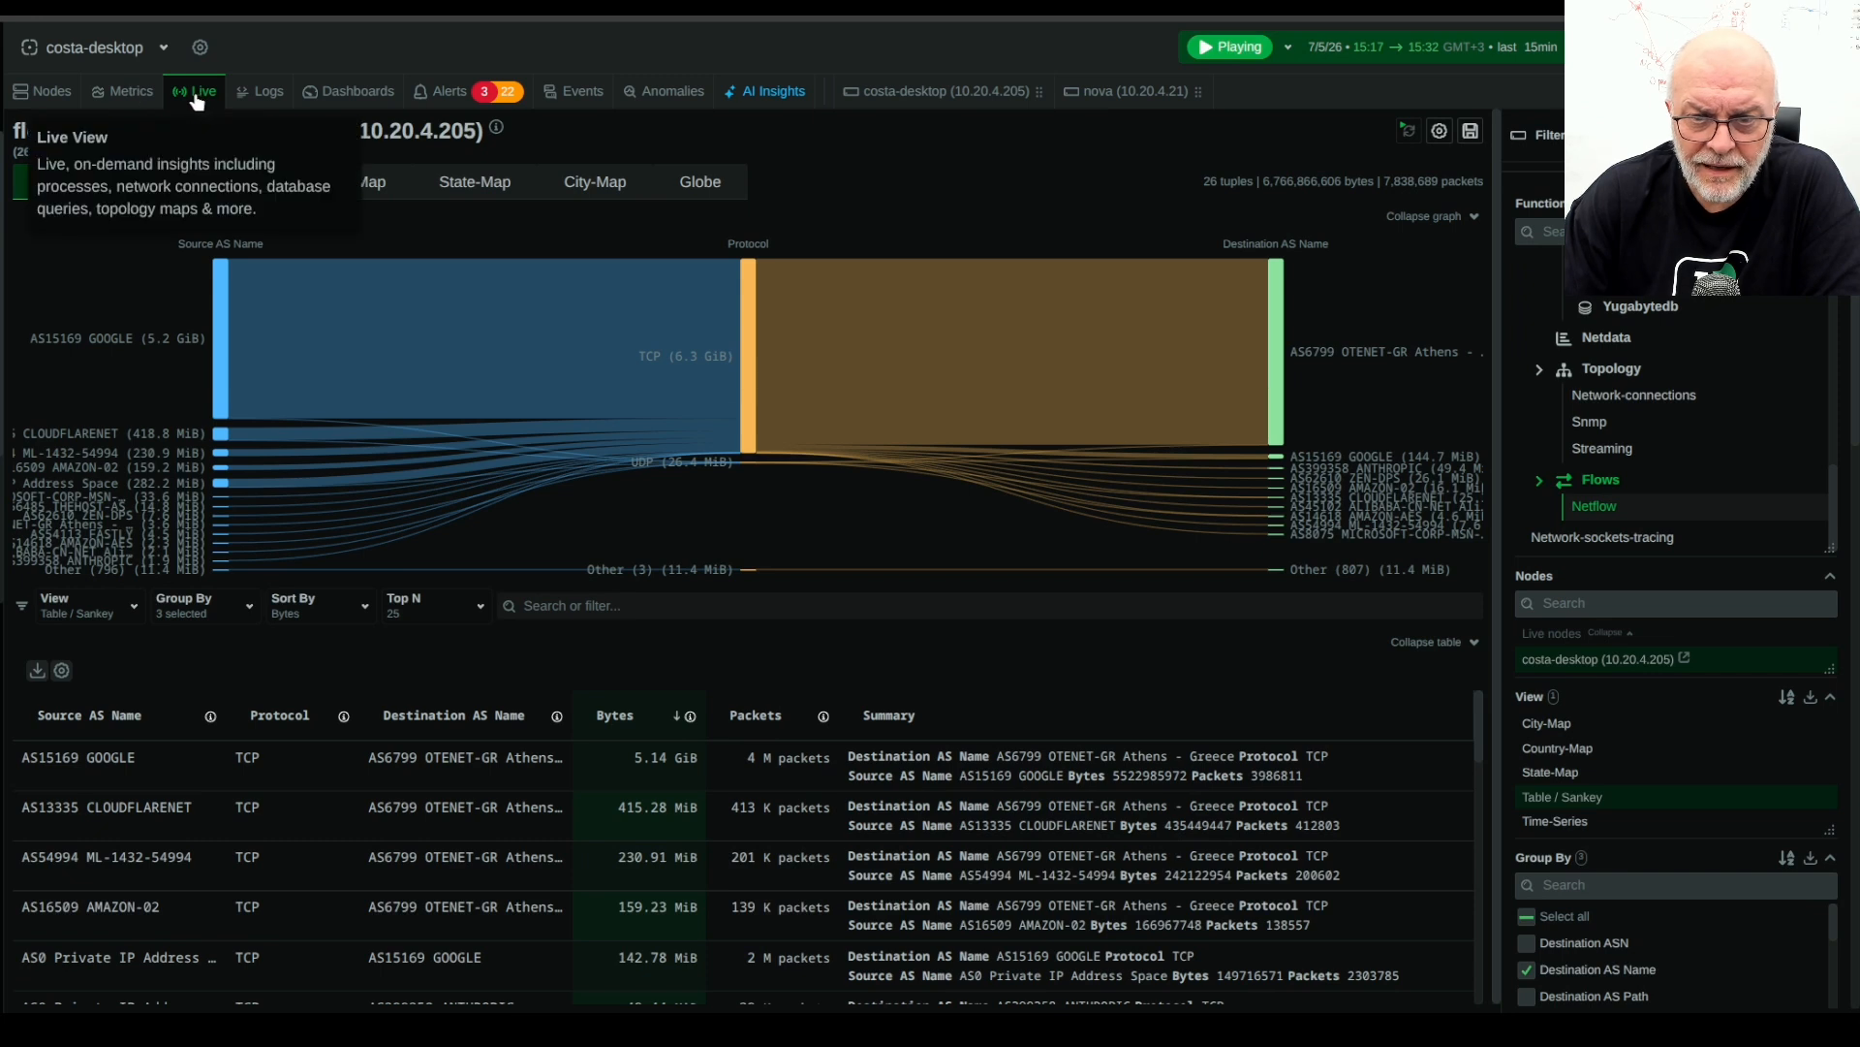
Reorder the Sankey graph so that the Protocol column comes after Destination AS Name
scroll(1606, 375, "up", 3)
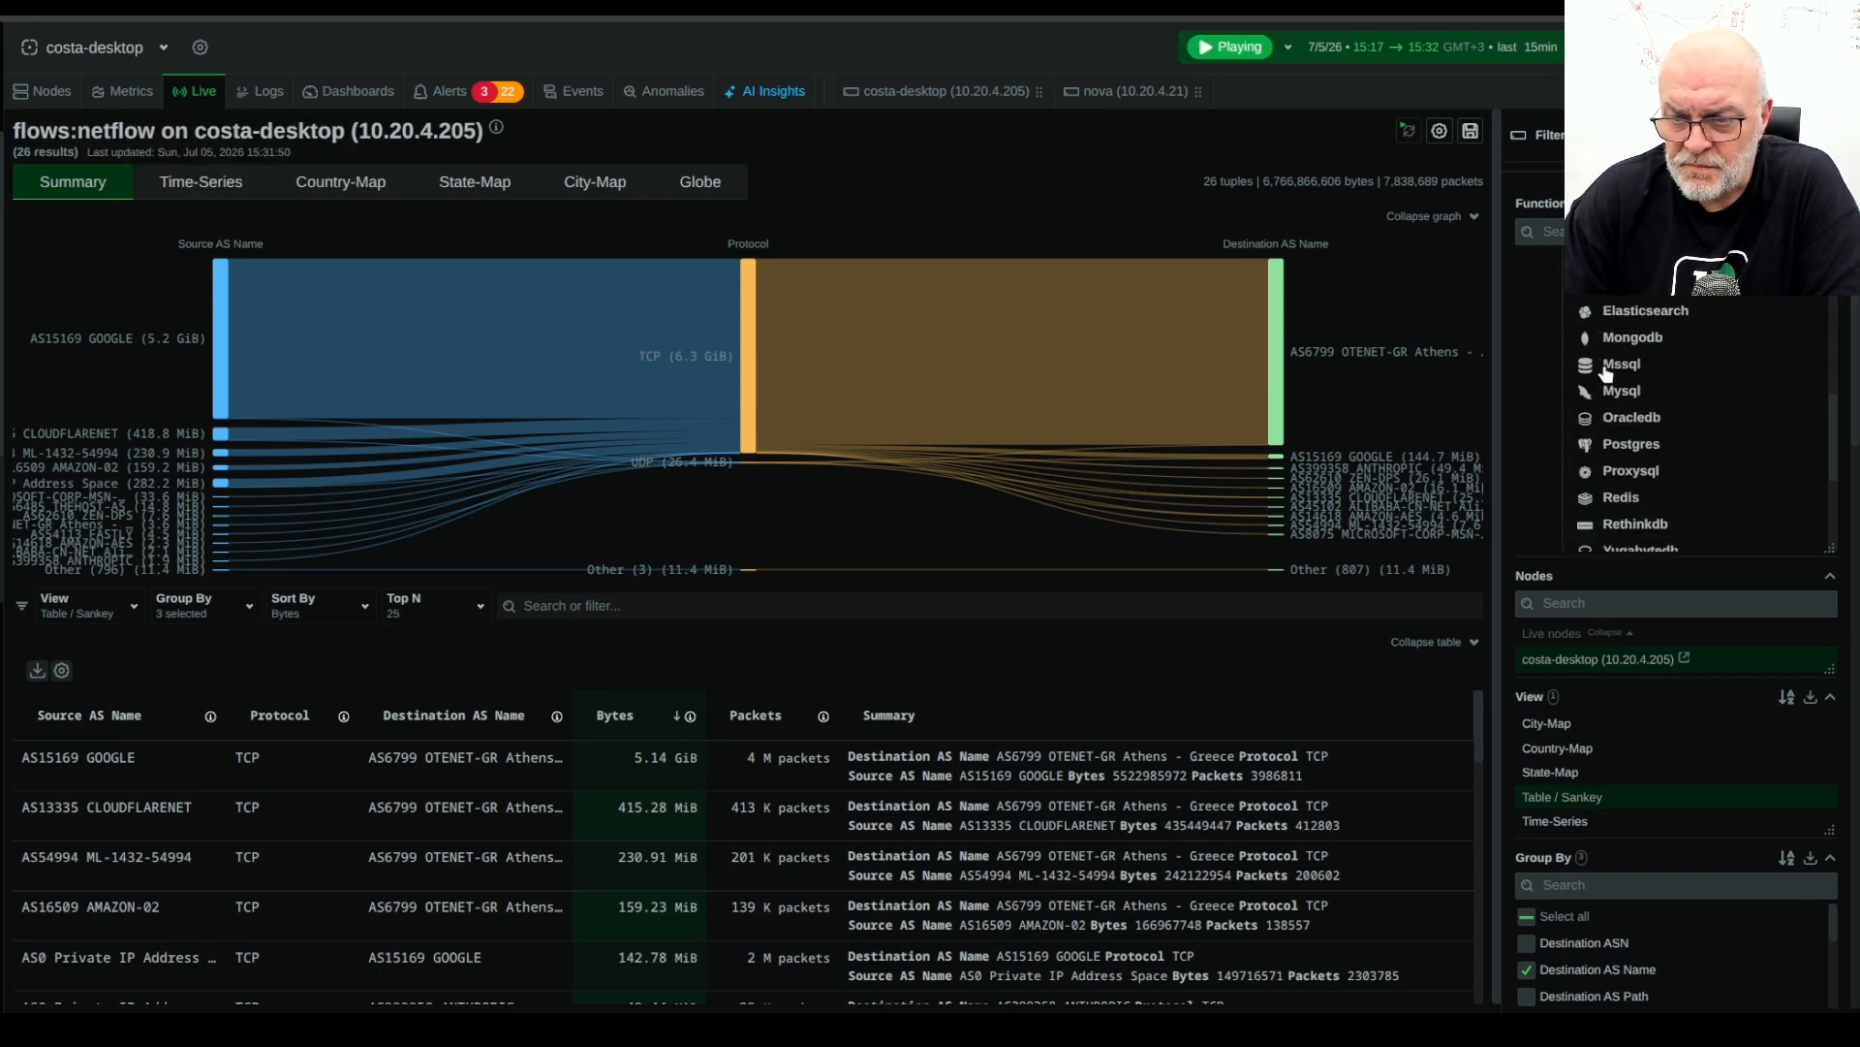
scroll(1606, 375, "down", 3)
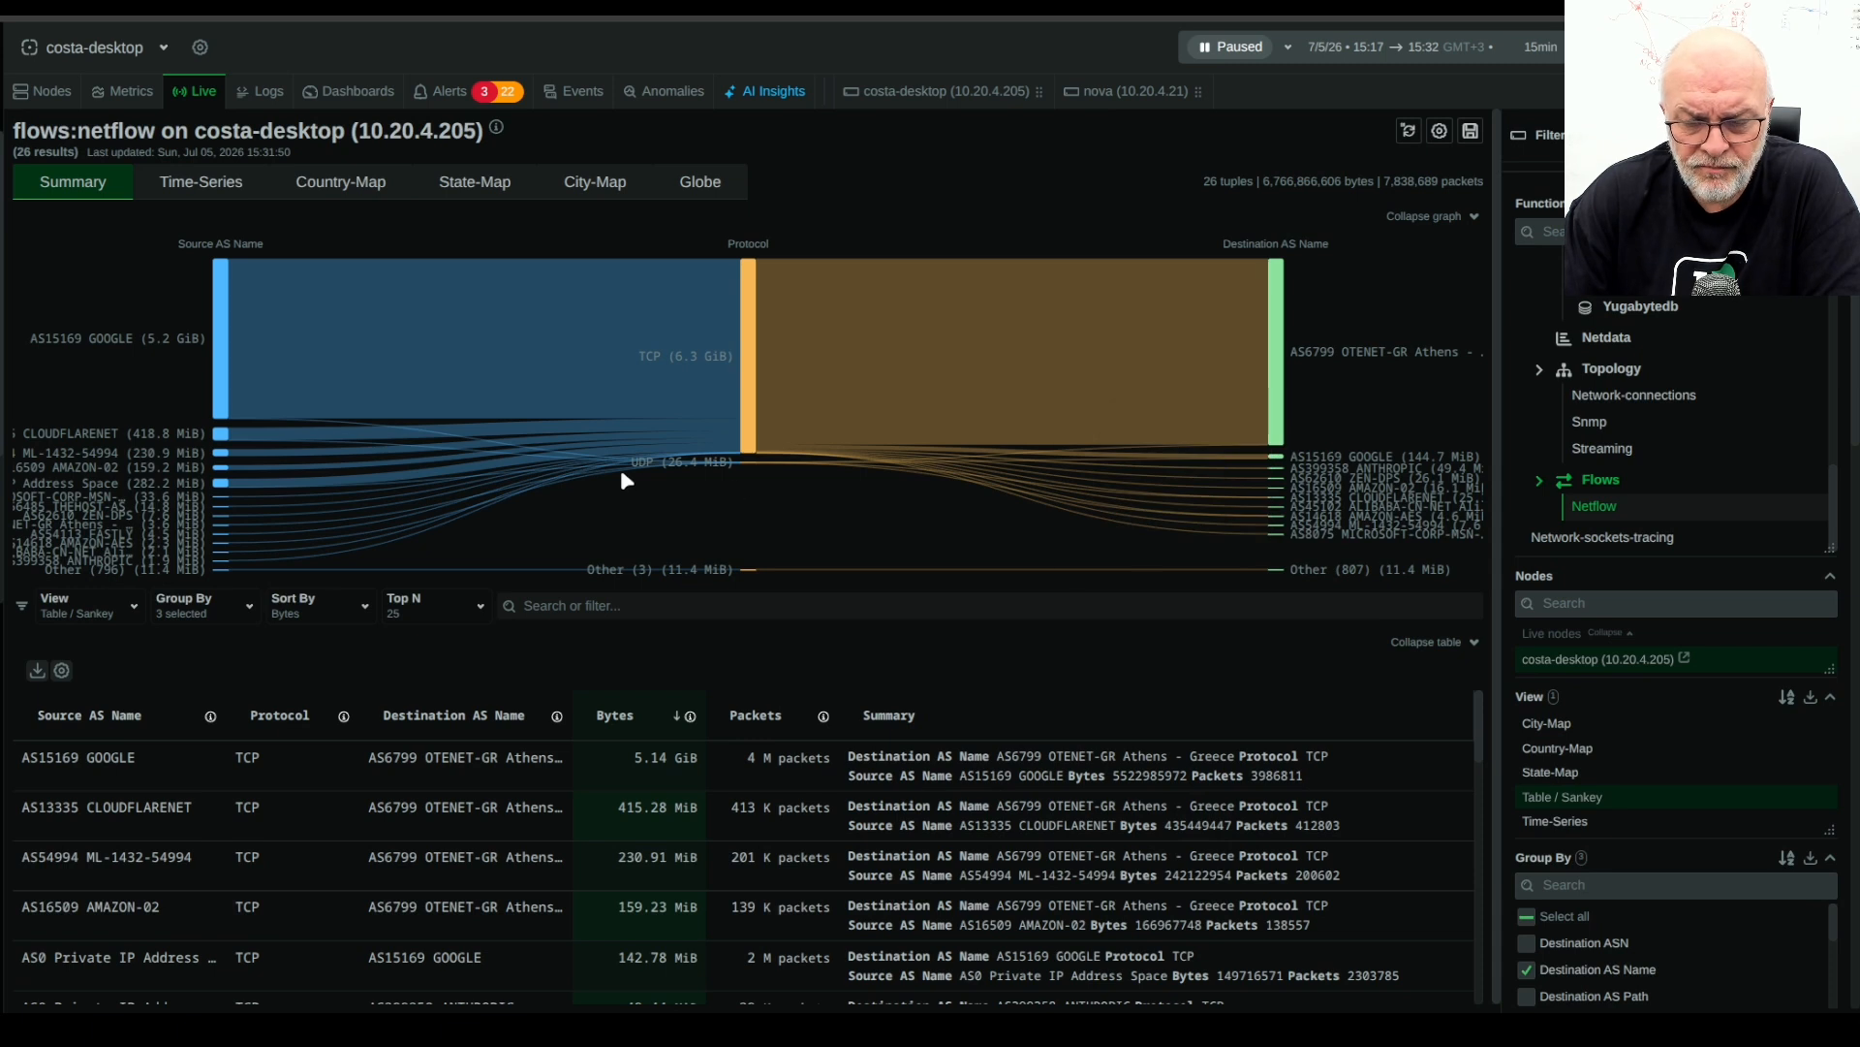
mouse_move(758, 412)
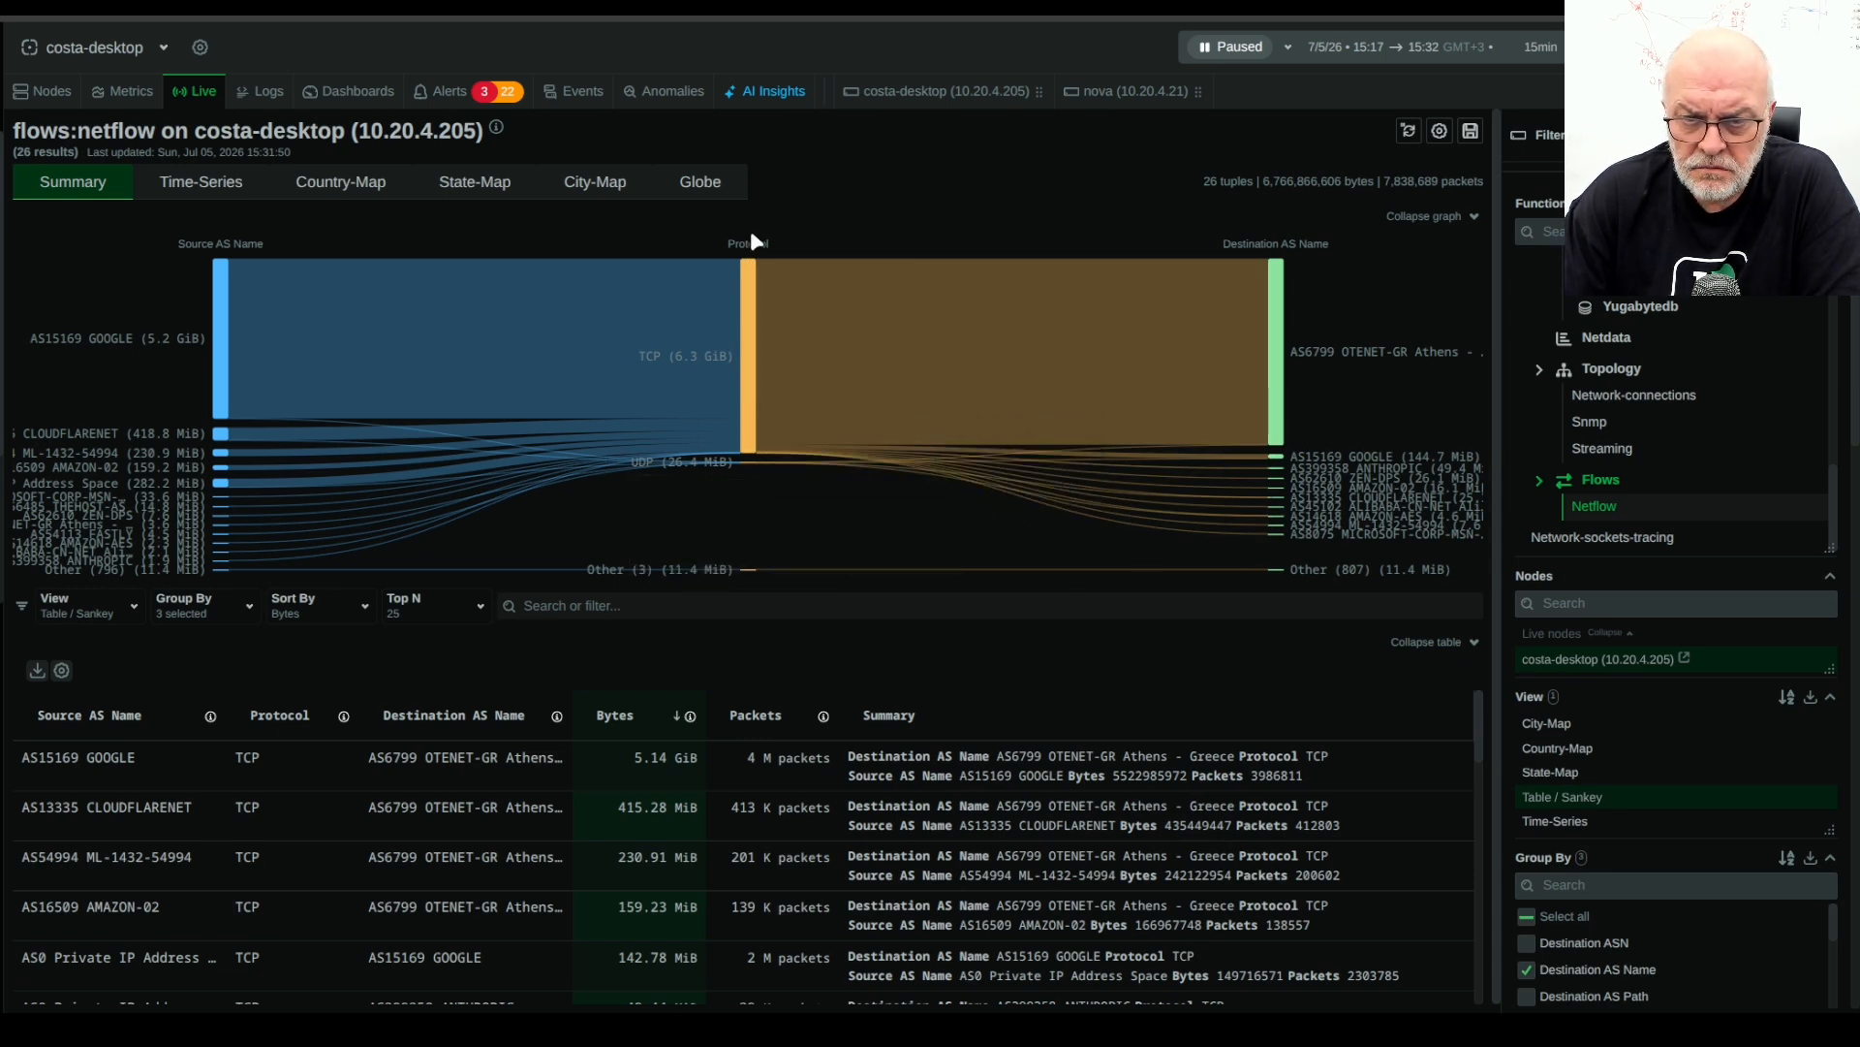
left_click_drag(920, 257, 1359, 258)
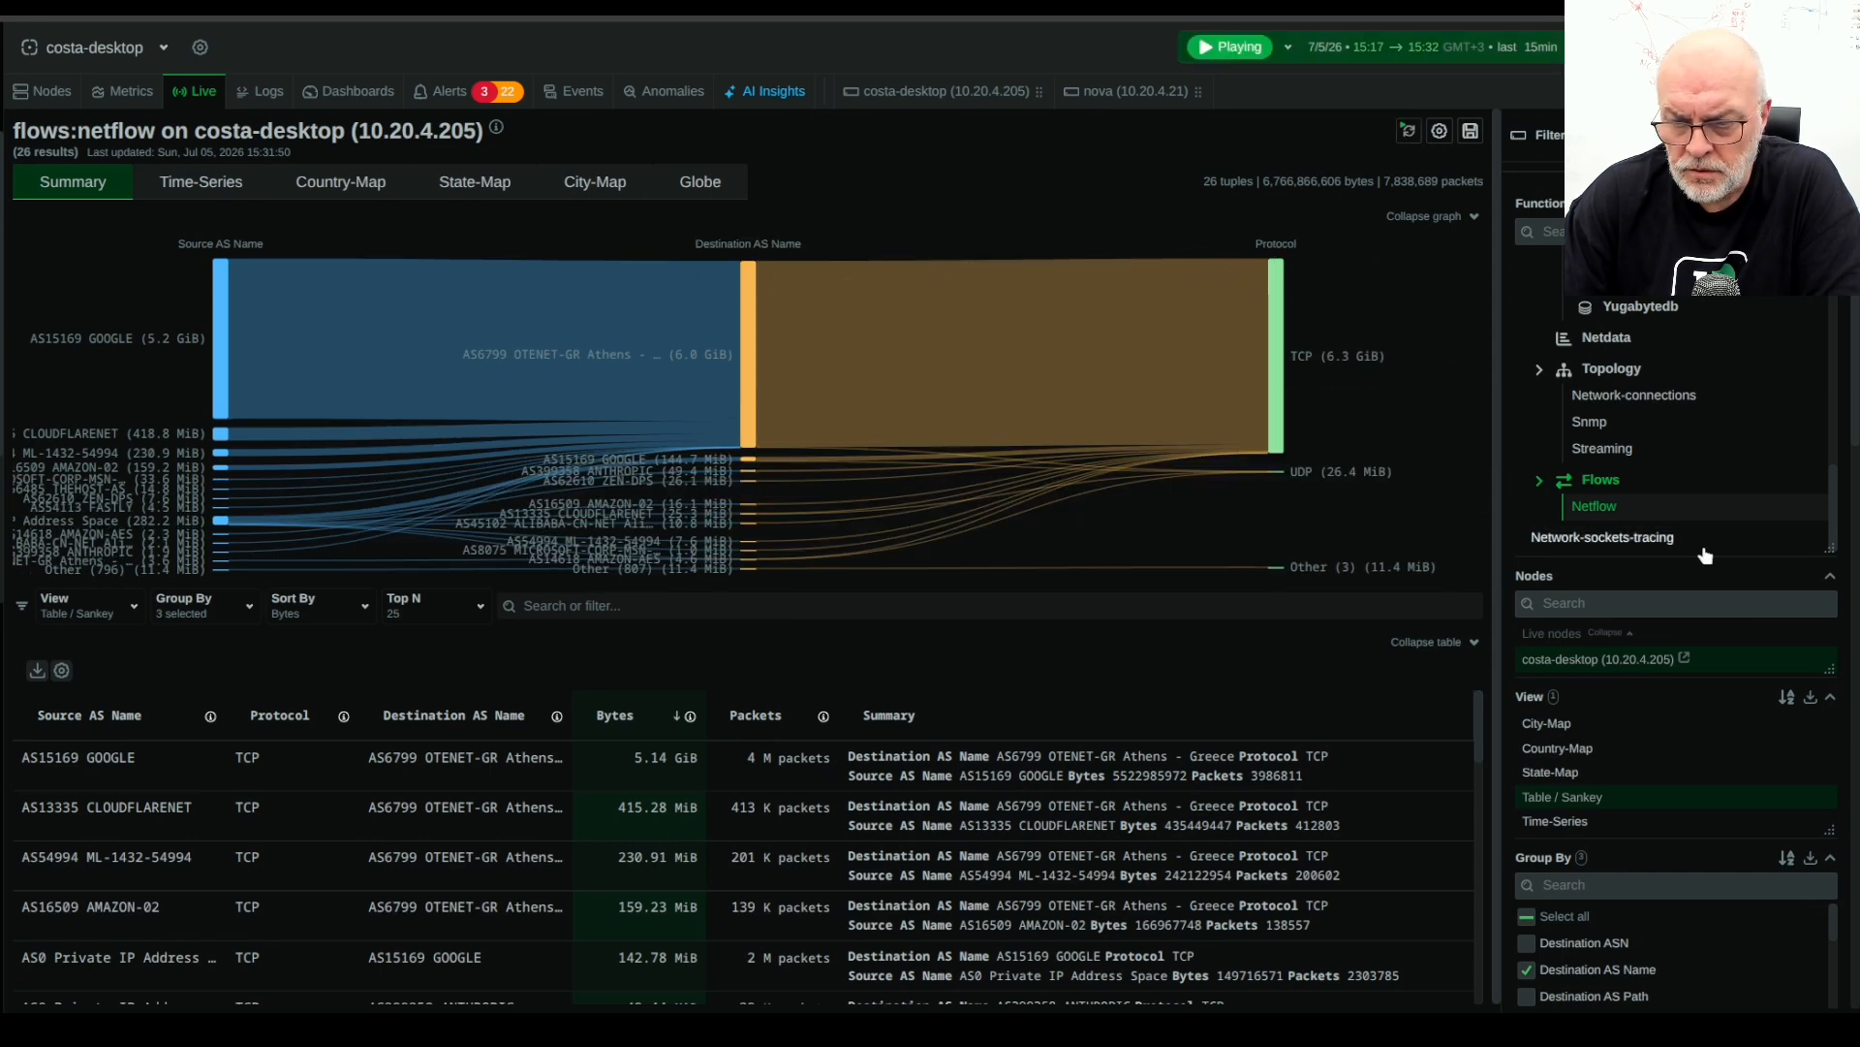
Add Destination IP Address to the flow grouping, place its column before Destination AS Name in the Sankey graph, and inspect the links
scroll(1708, 803, "down", 3)
scroll(1707, 806, "down", 3)
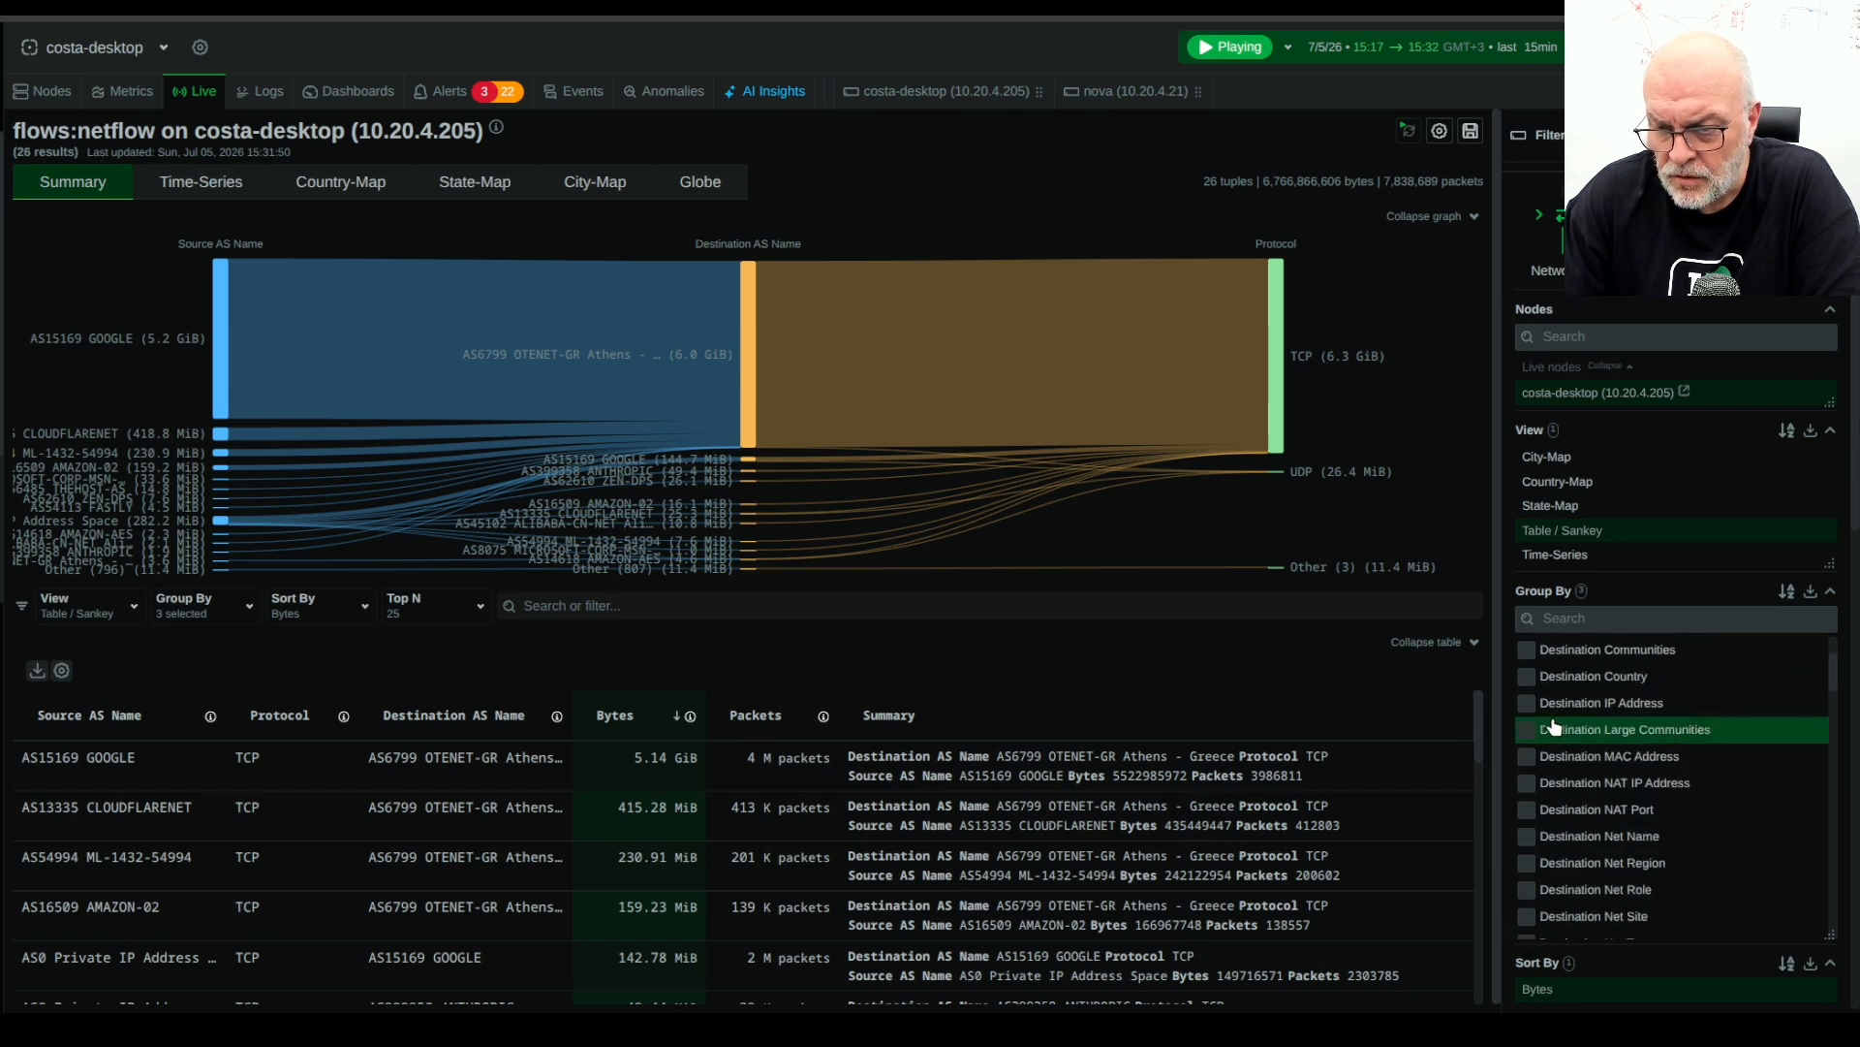
left_click(1526, 705)
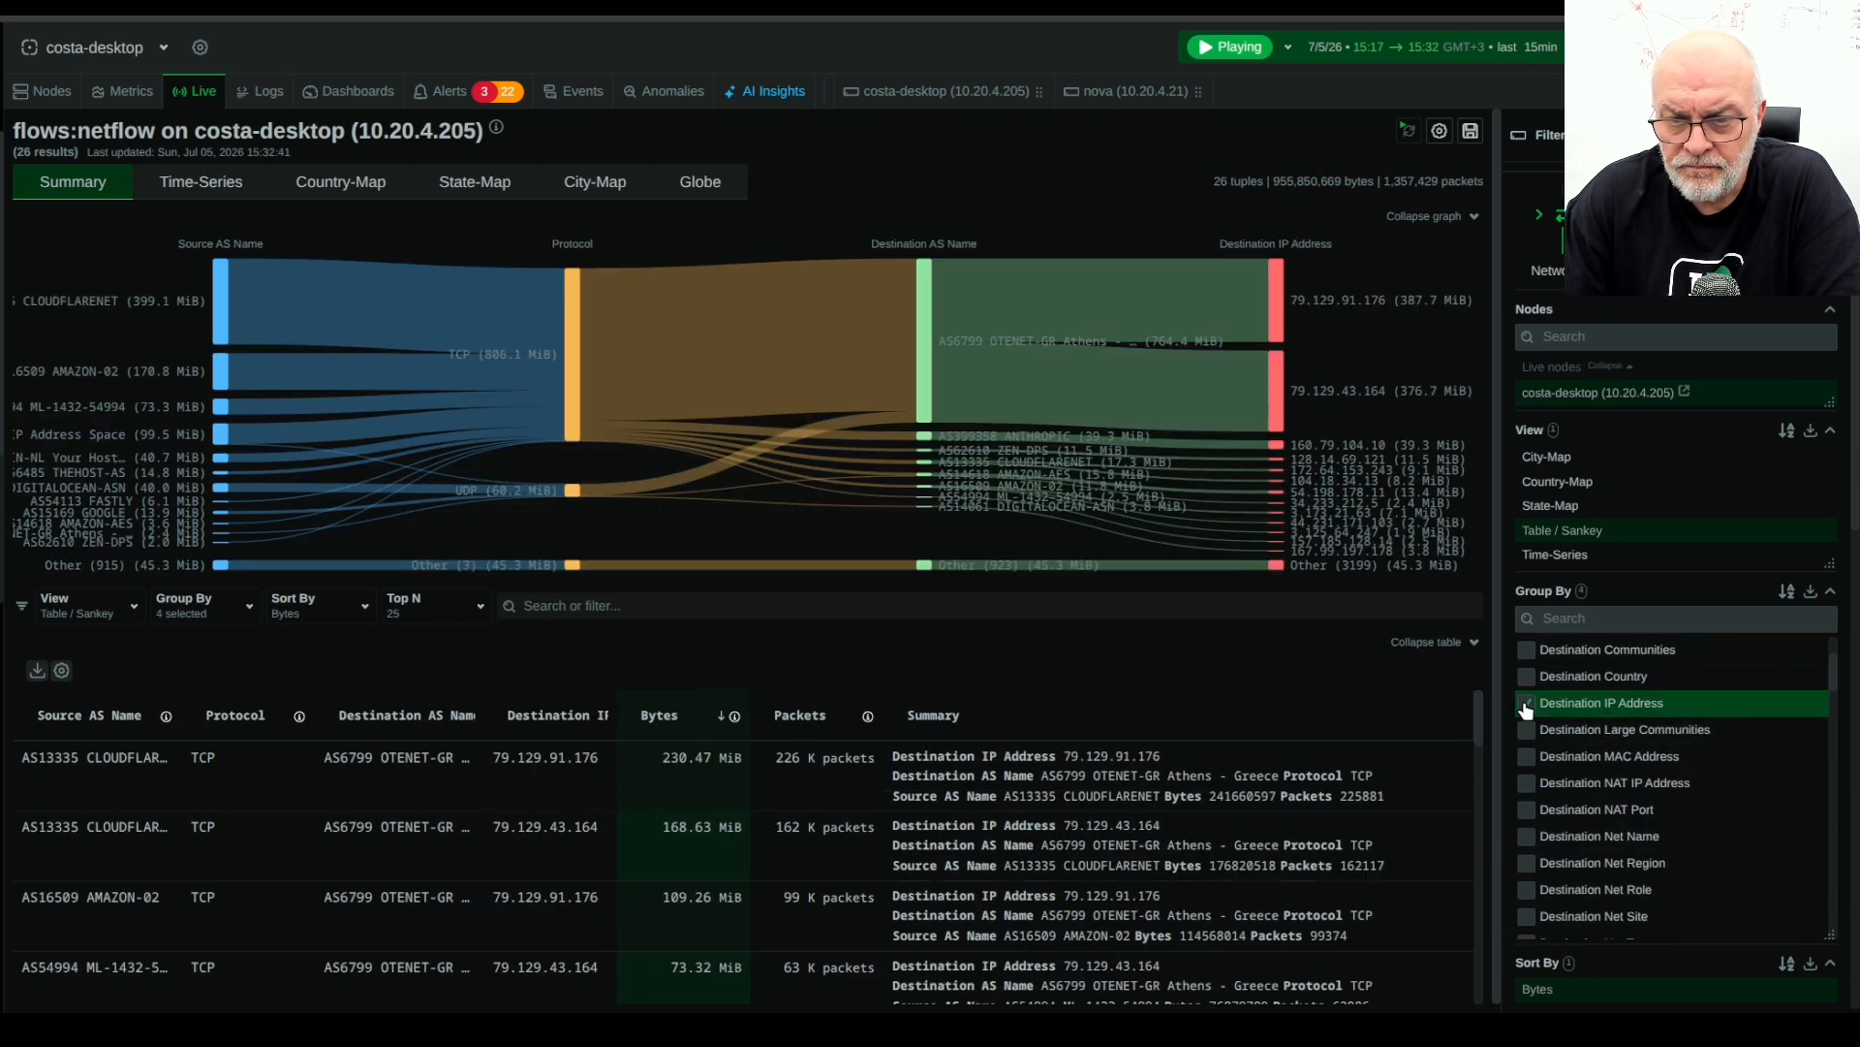
left_click_drag(1268, 249, 870, 229)
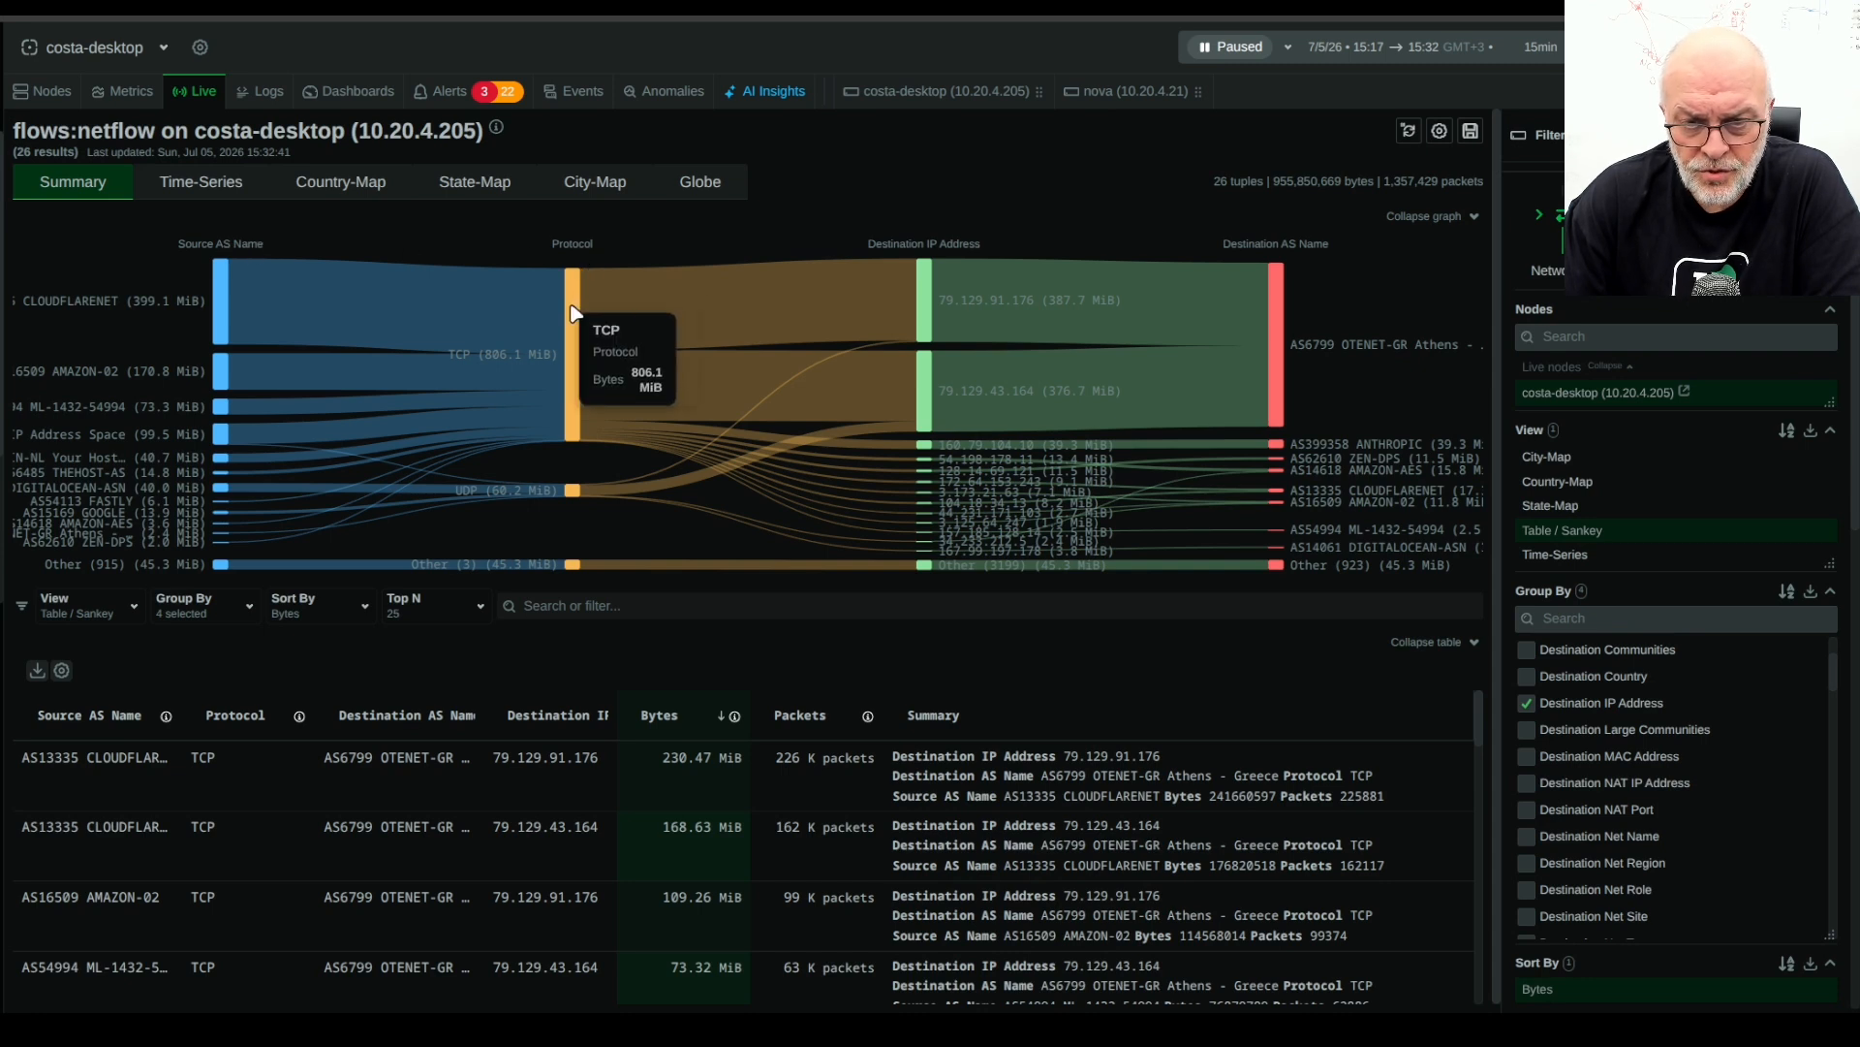
mouse_move(577, 494)
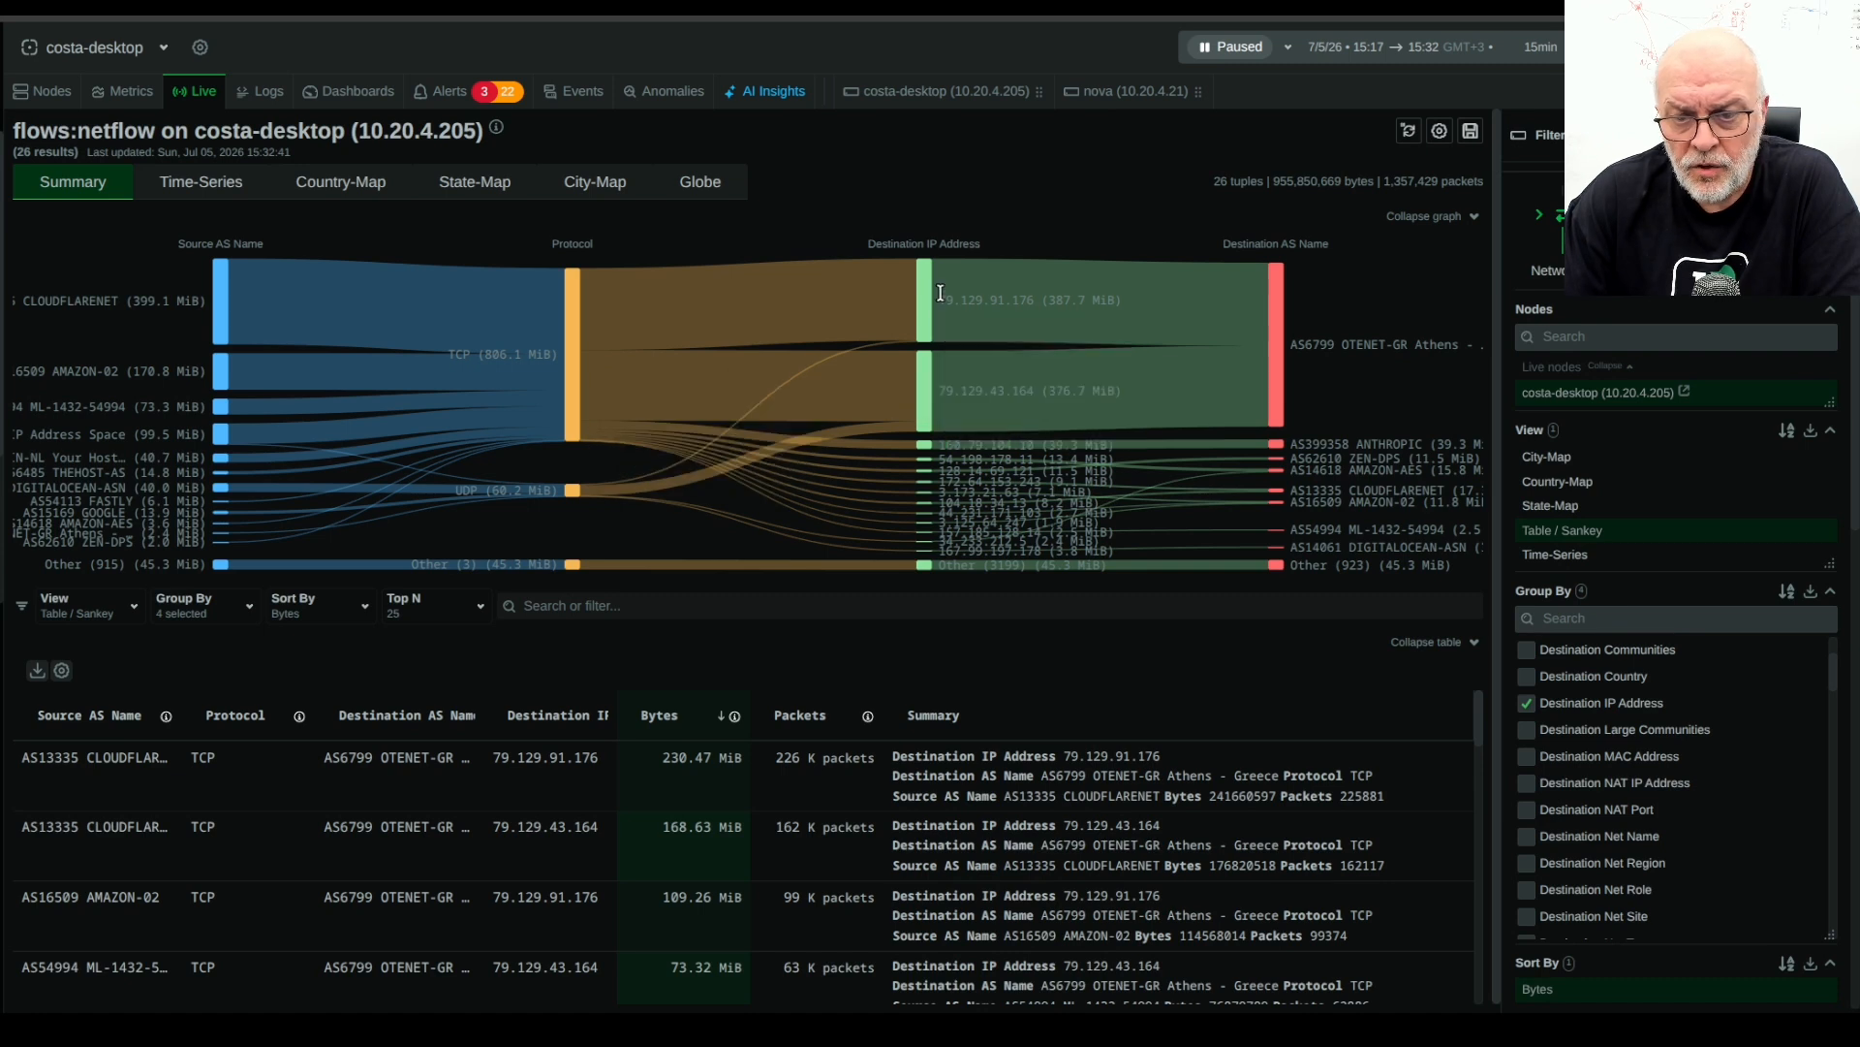
mouse_move(922, 342)
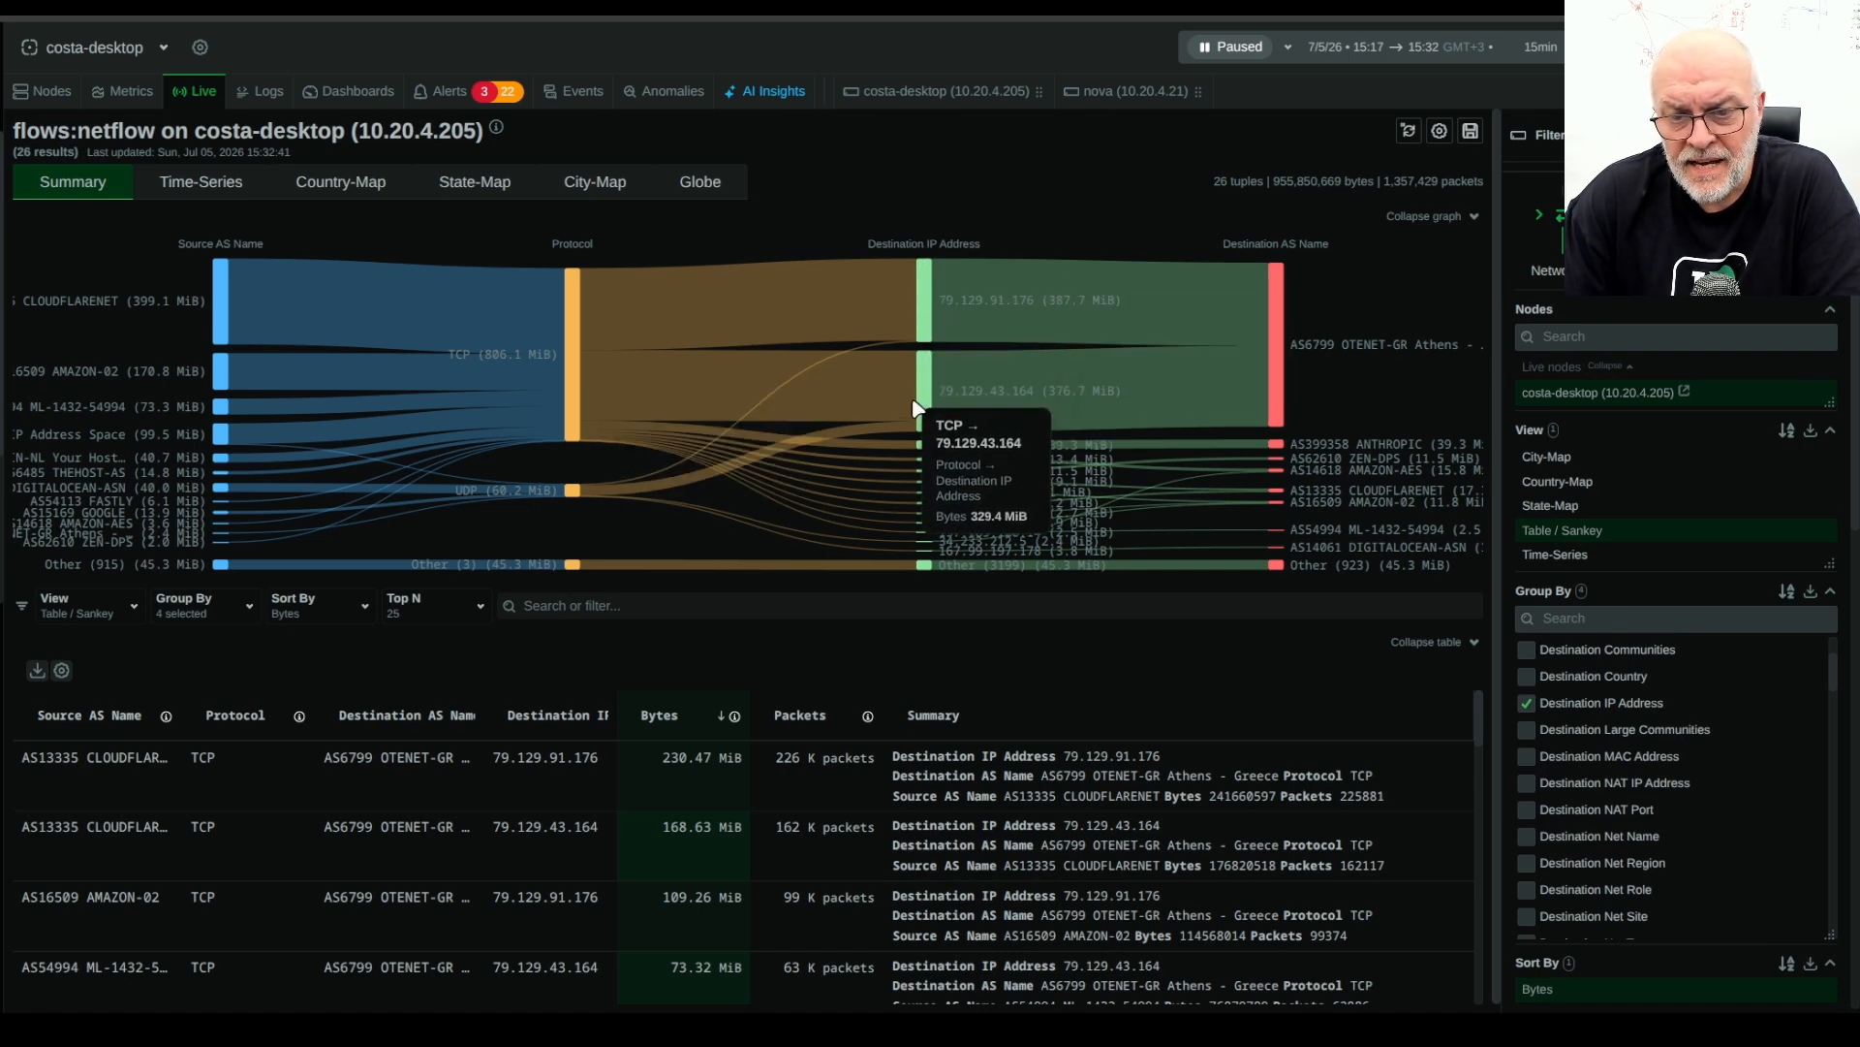
mouse_move(1260, 303)
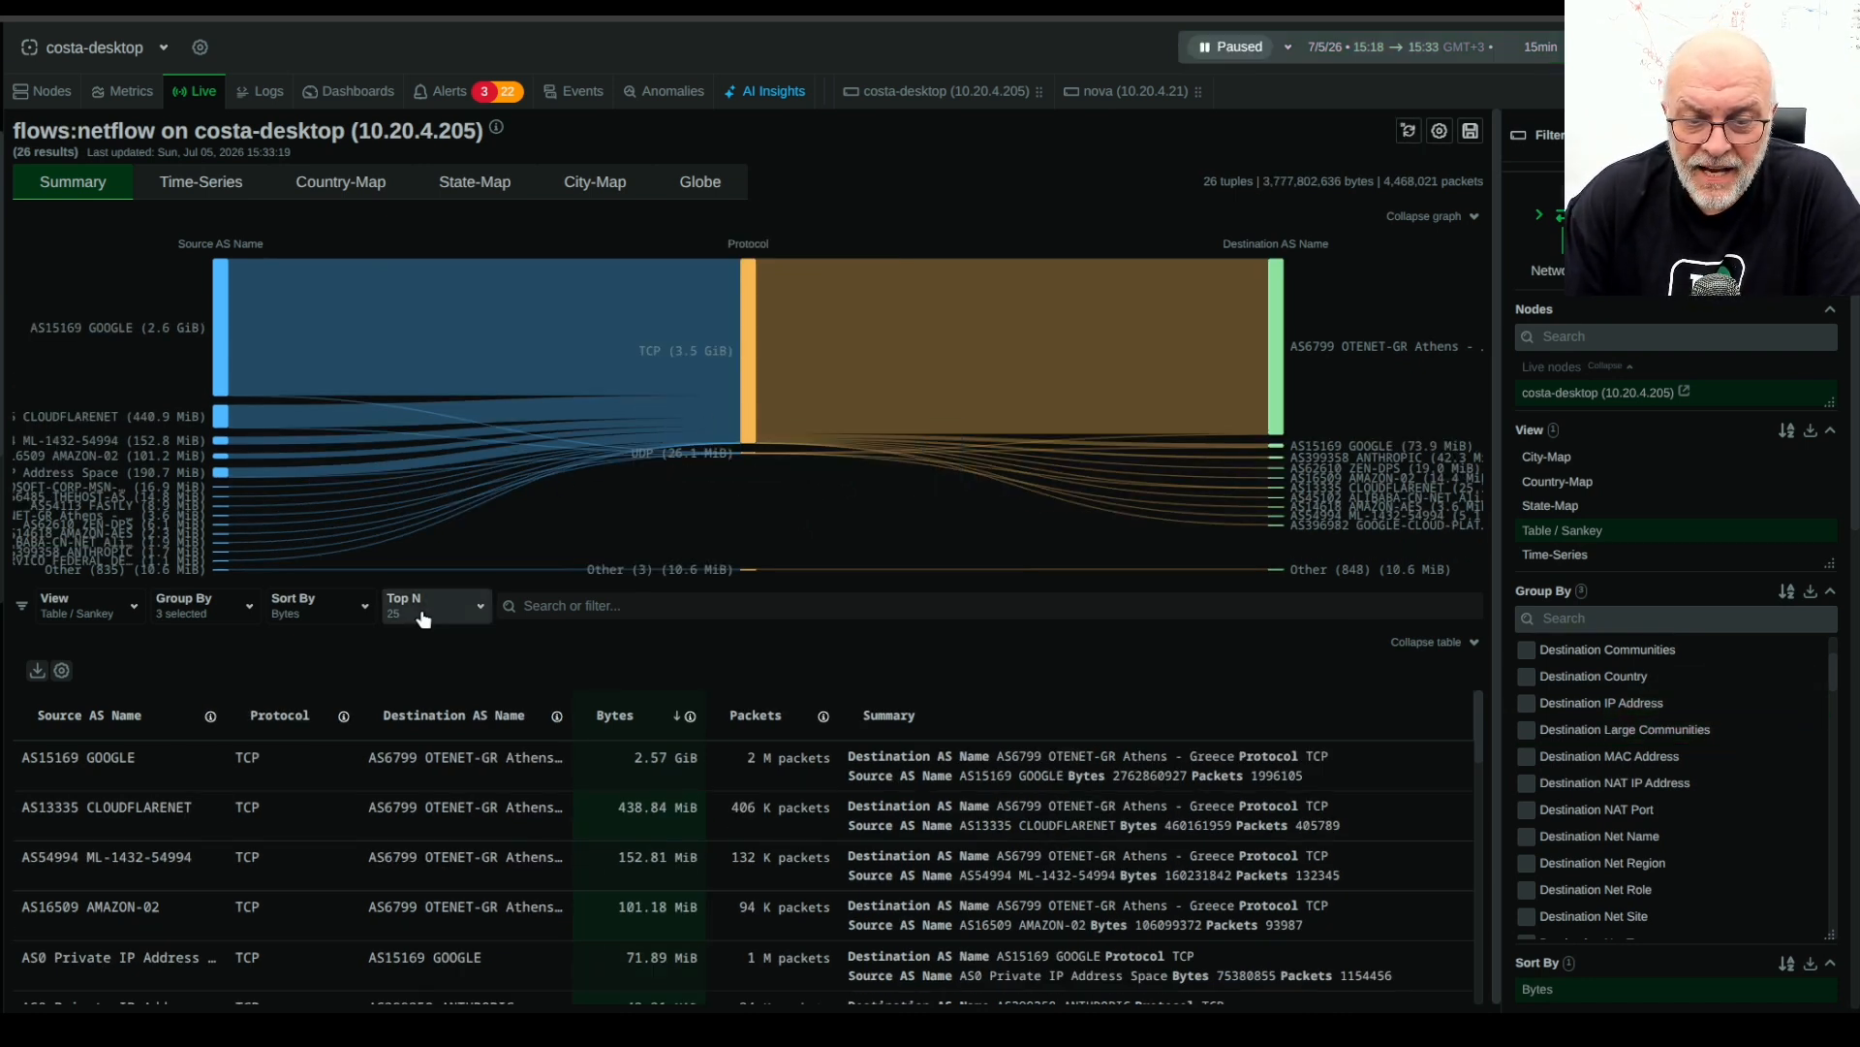
Filter the flows by Source IP Address 10.20.4.21
left_click(535, 606)
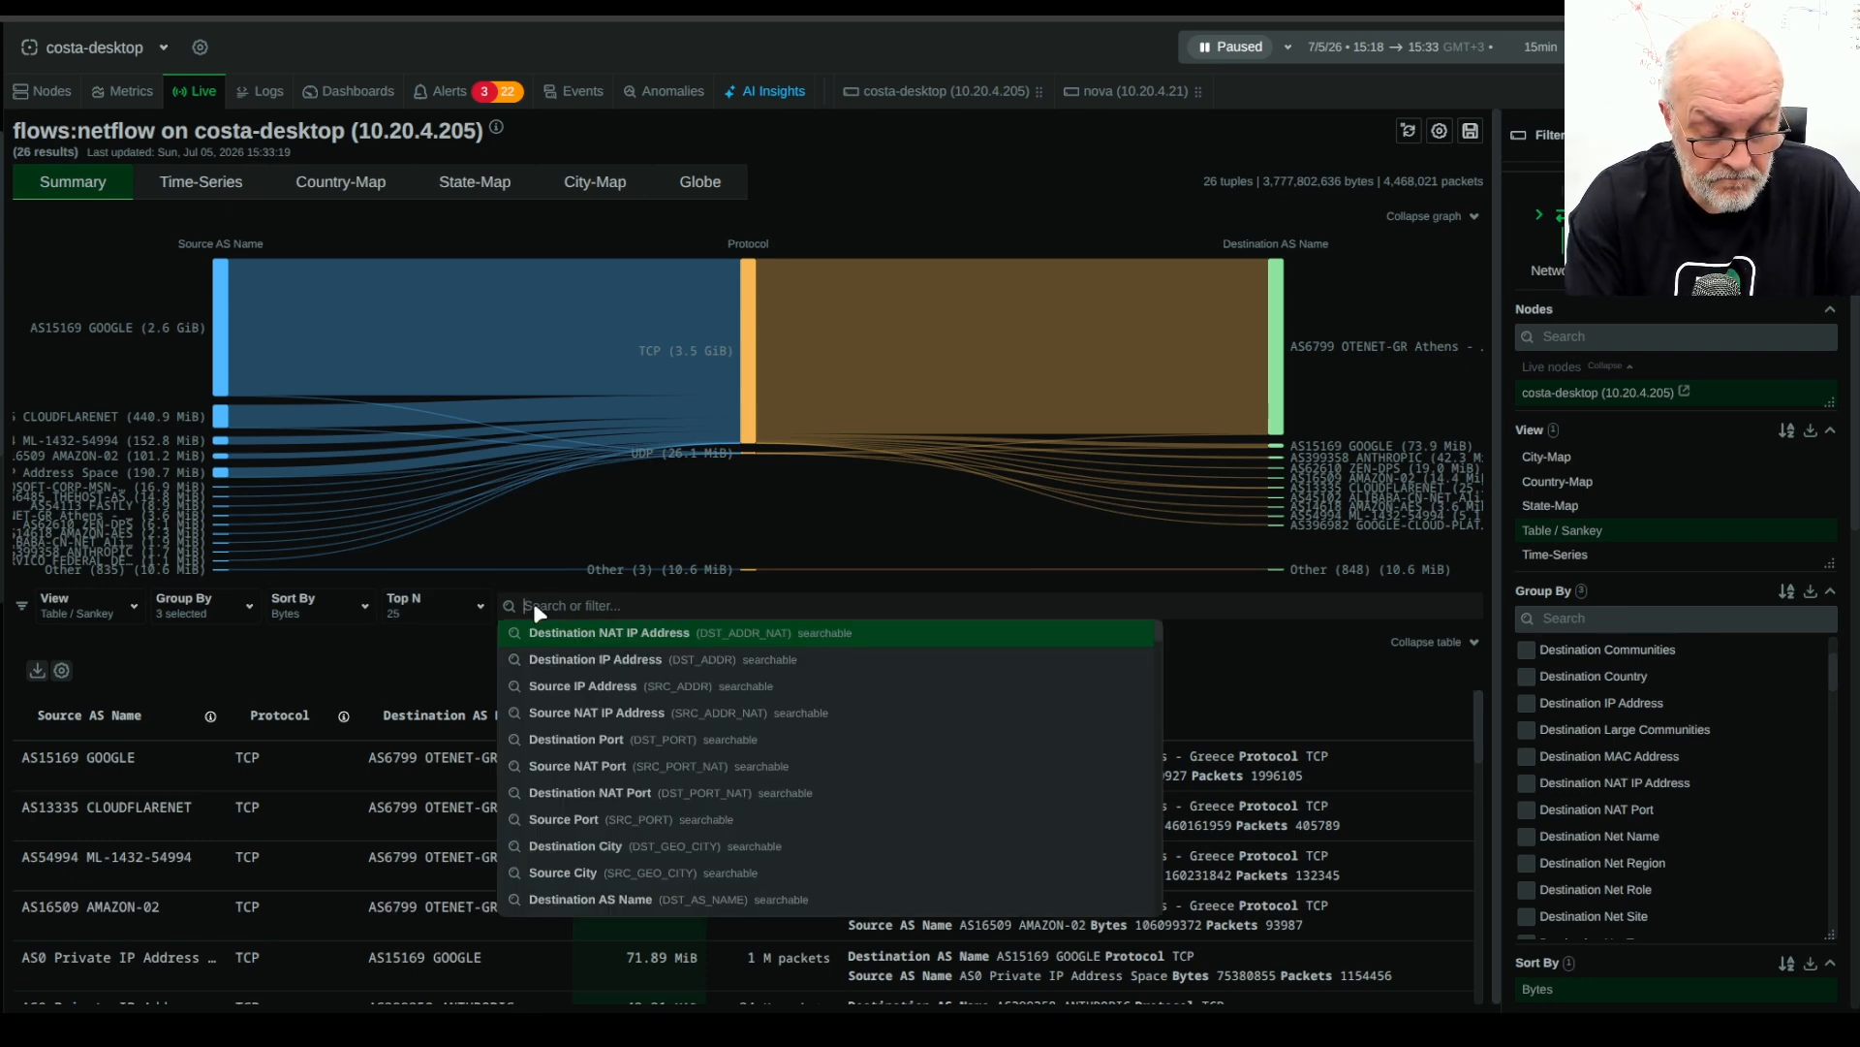
type("source")
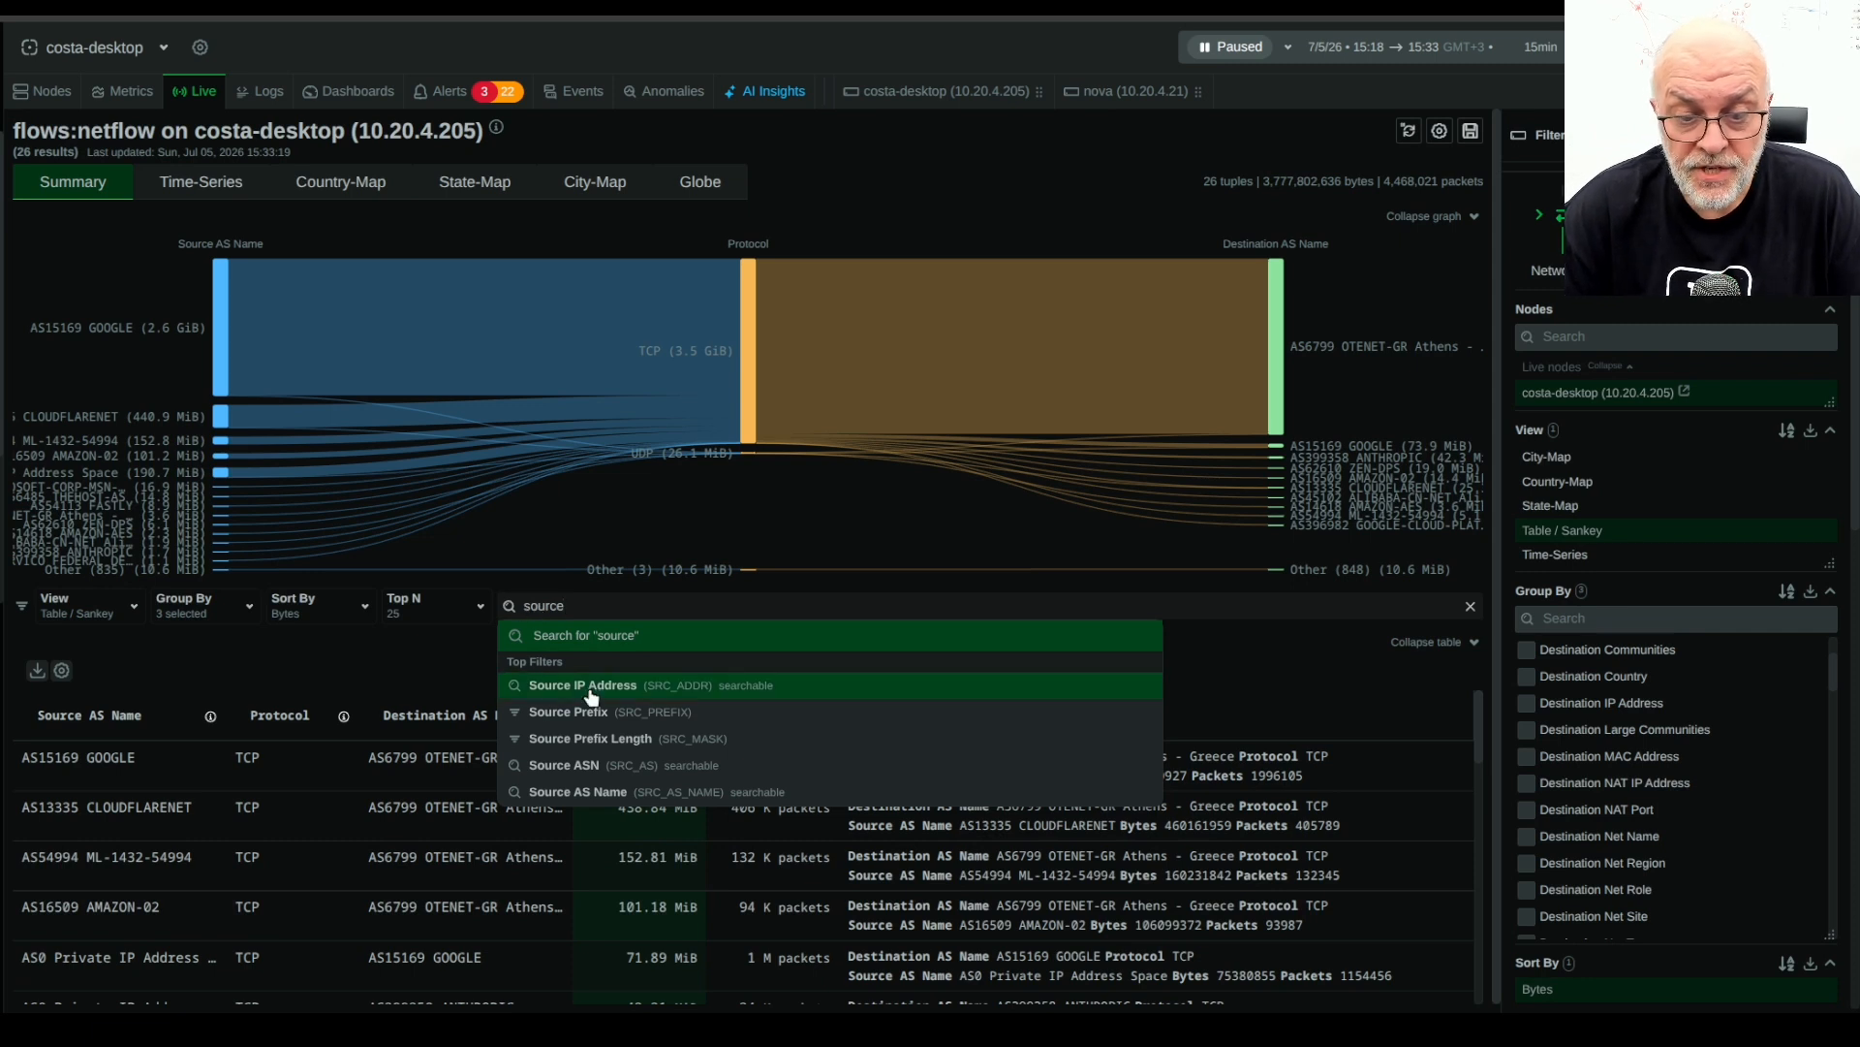
left_click(589, 684)
left_click(558, 606)
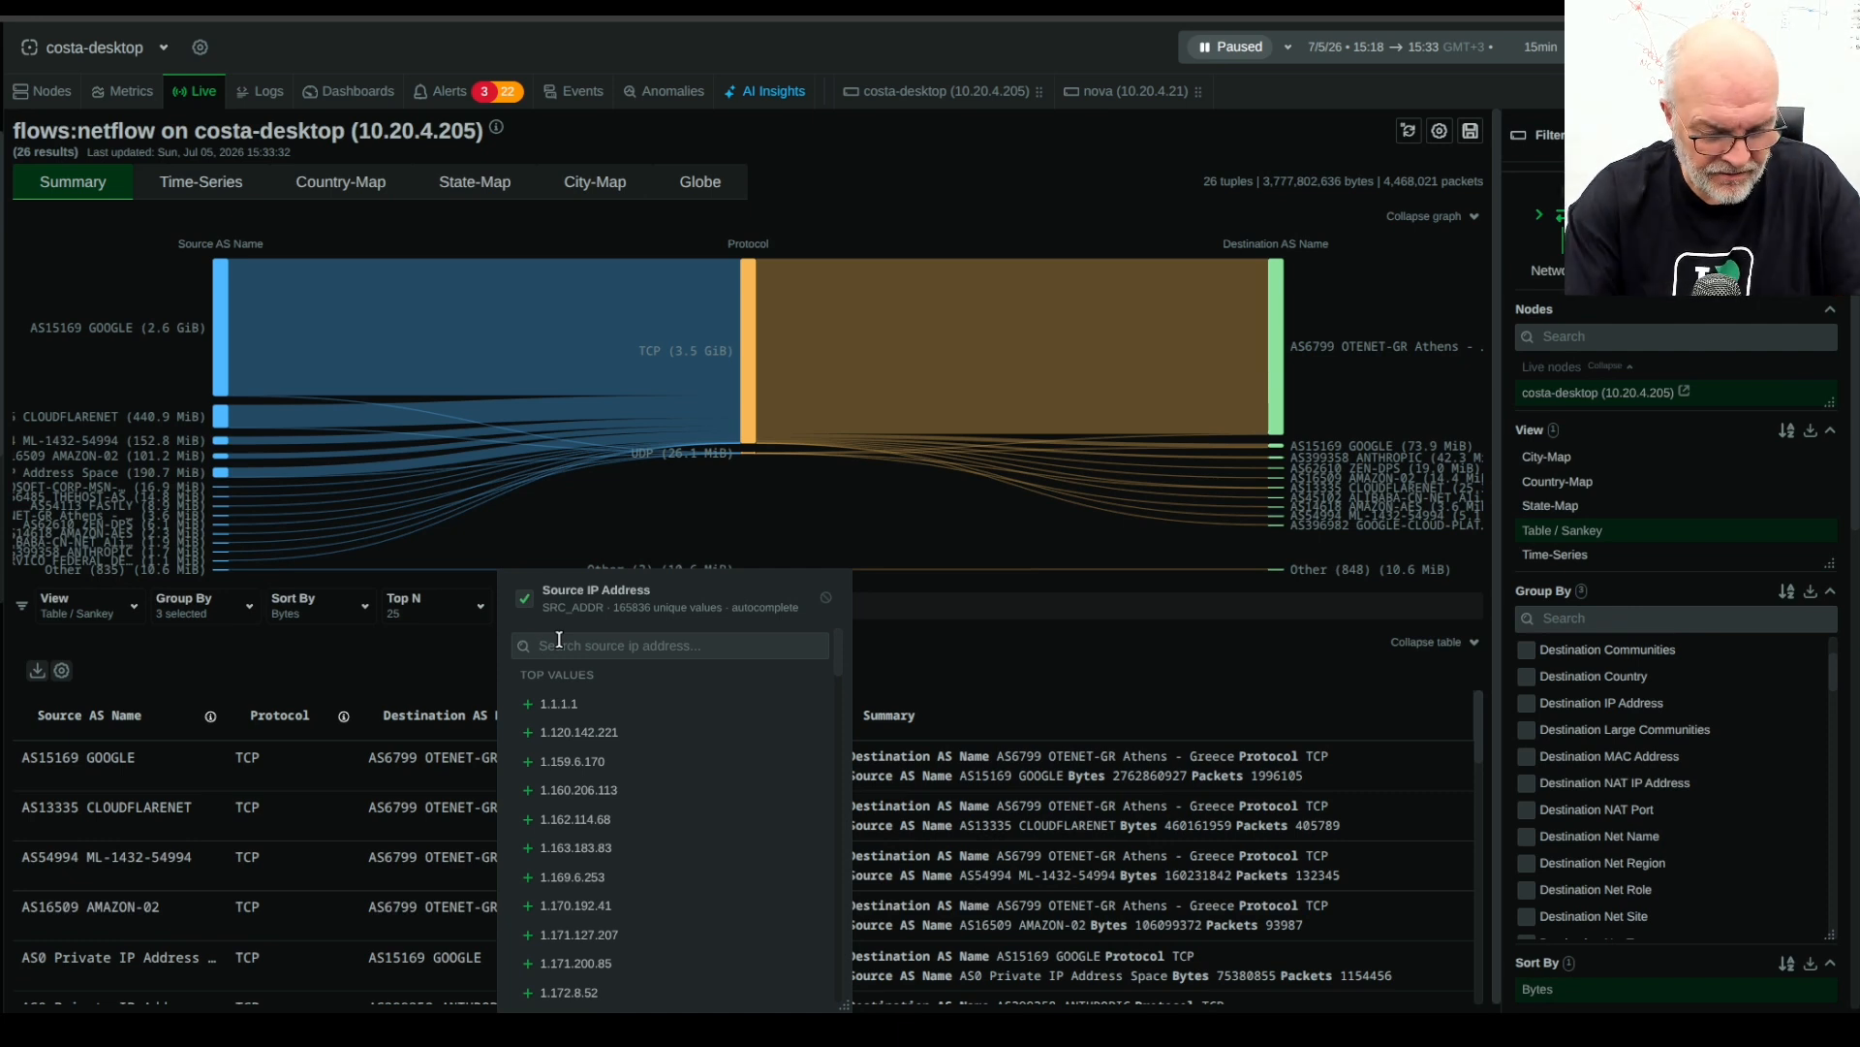
type("10.20.4.21")
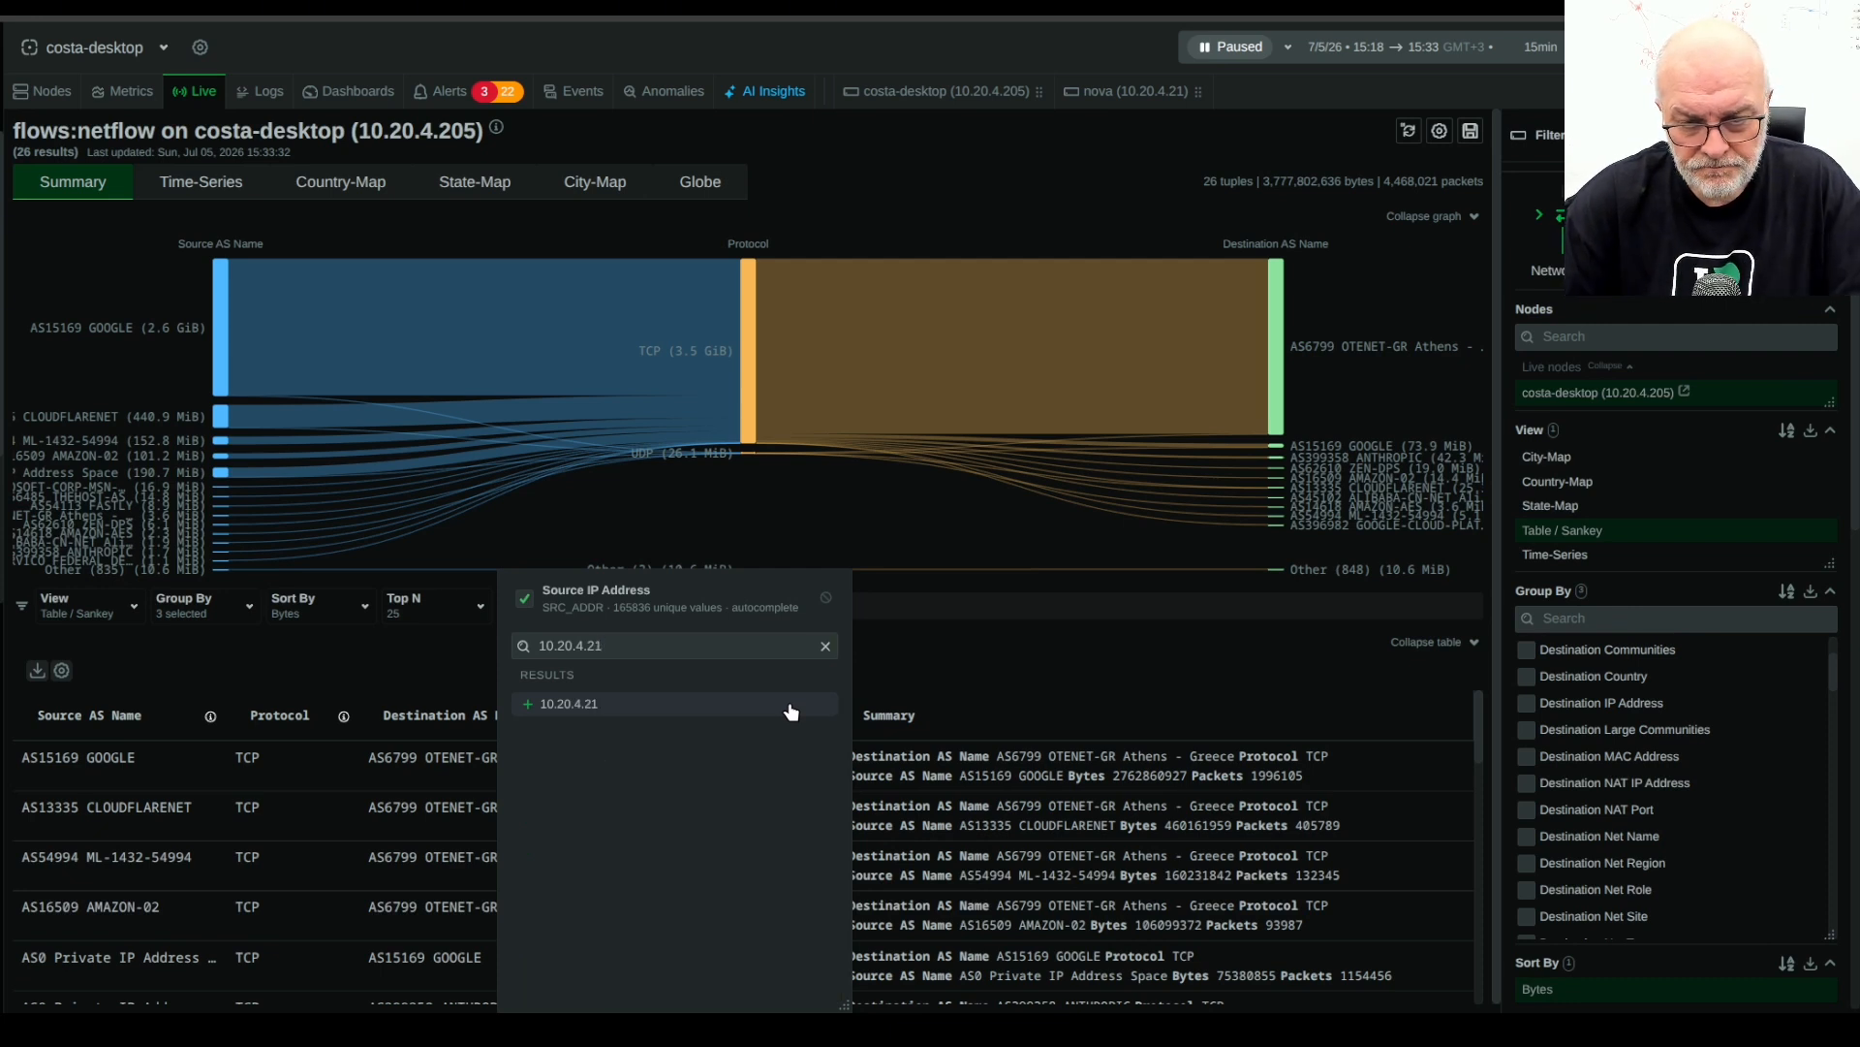
left_click(570, 703)
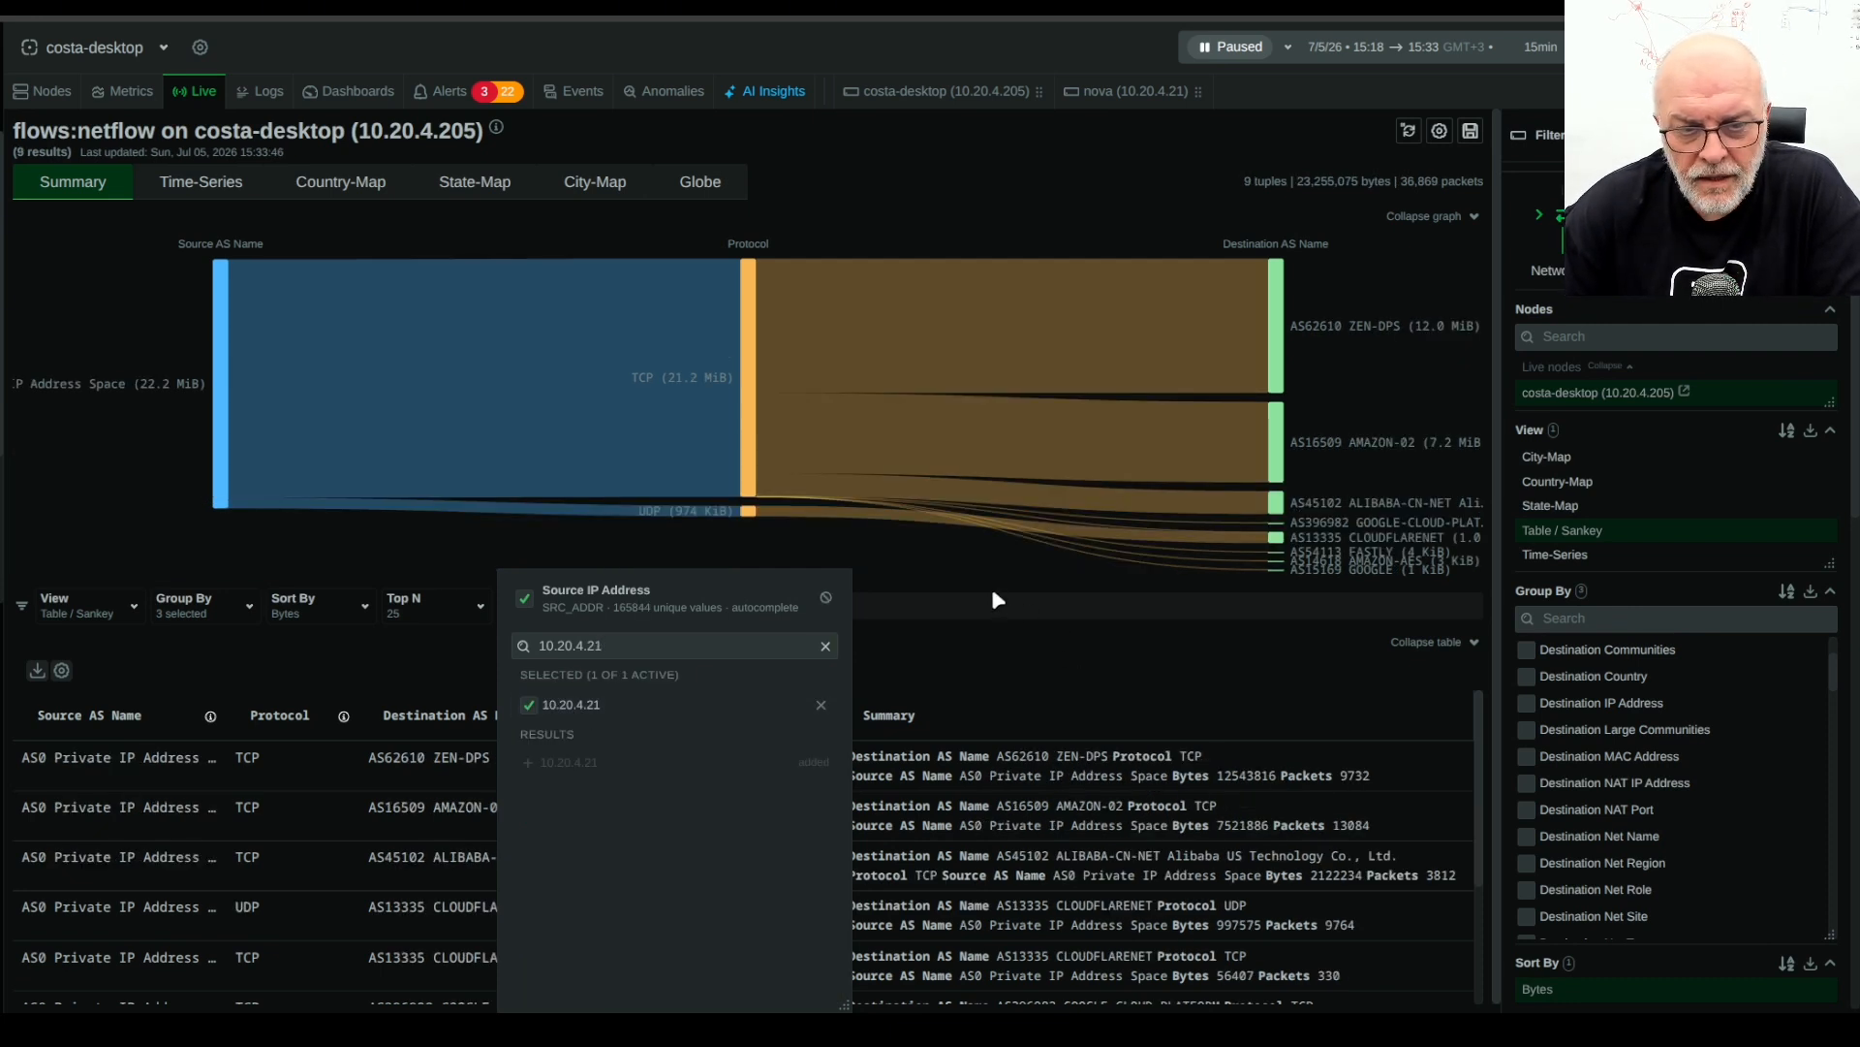
left_click(993, 592)
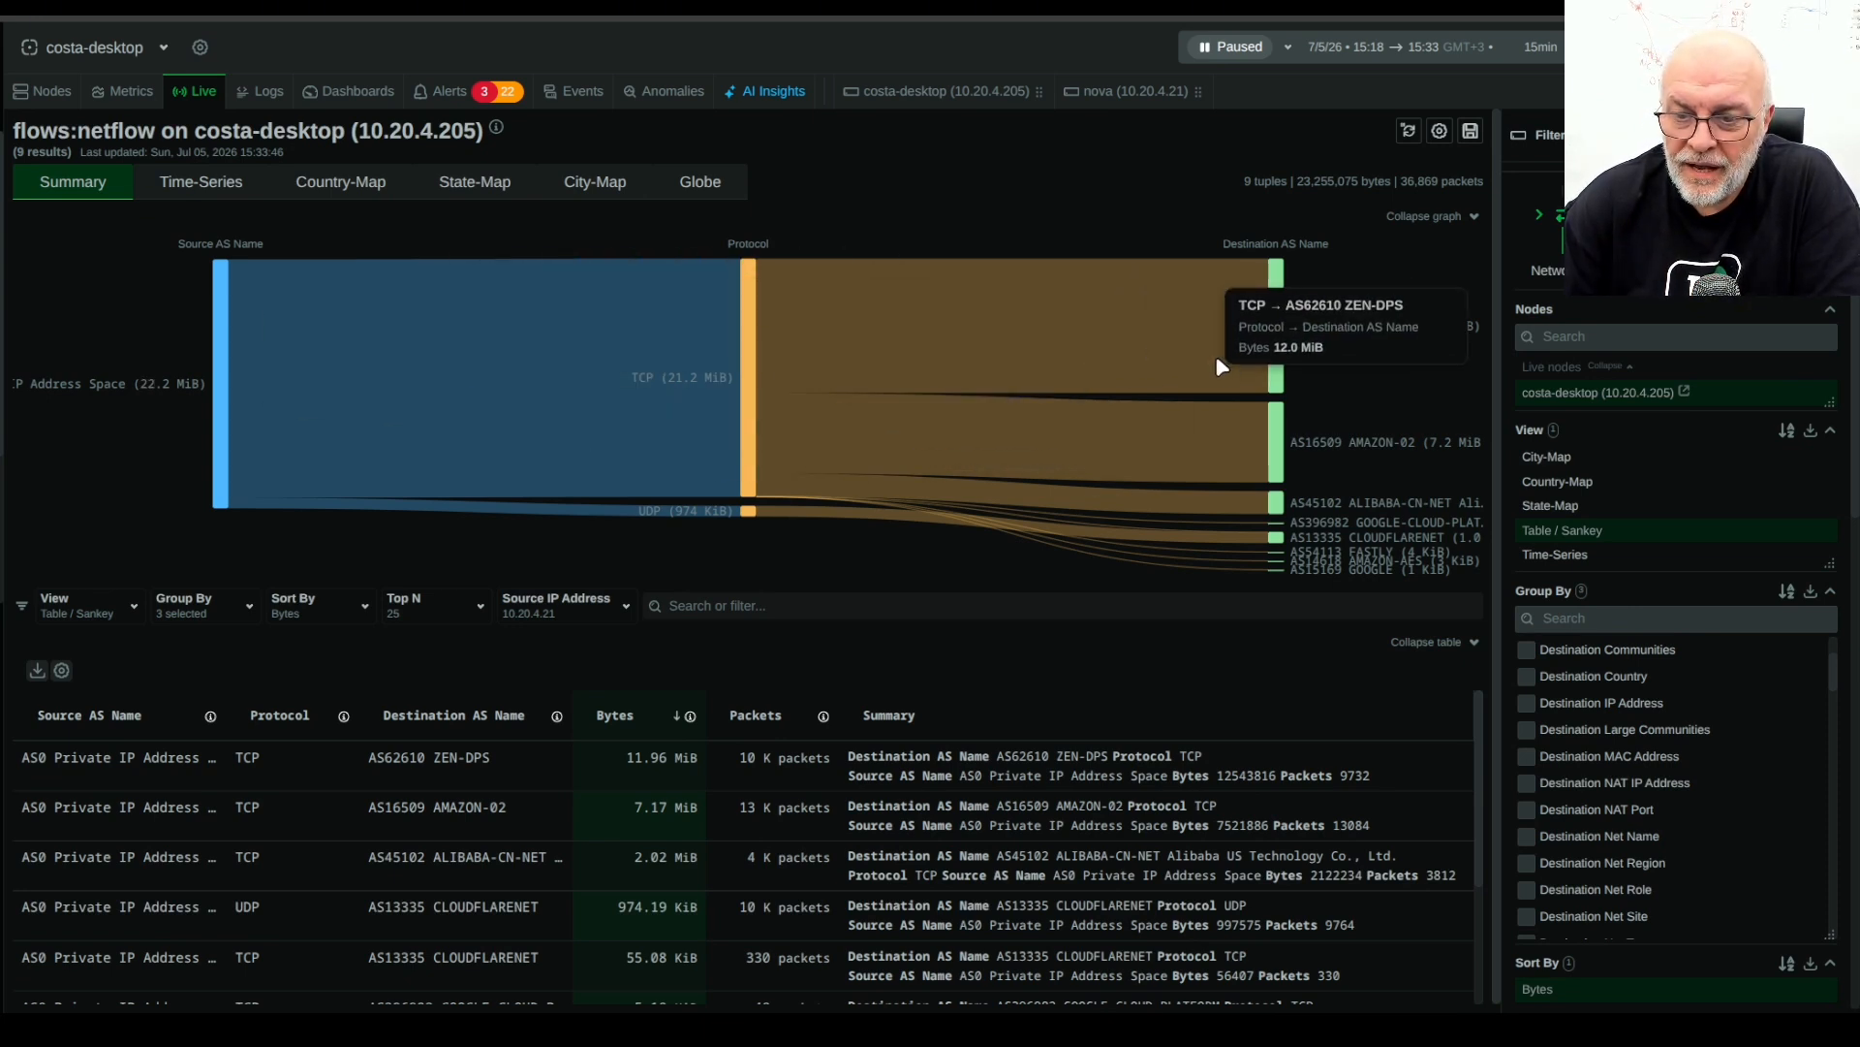
Collapse the flow table to view the Sankey graph enlarged, and expand the table again
left_click(1440, 642)
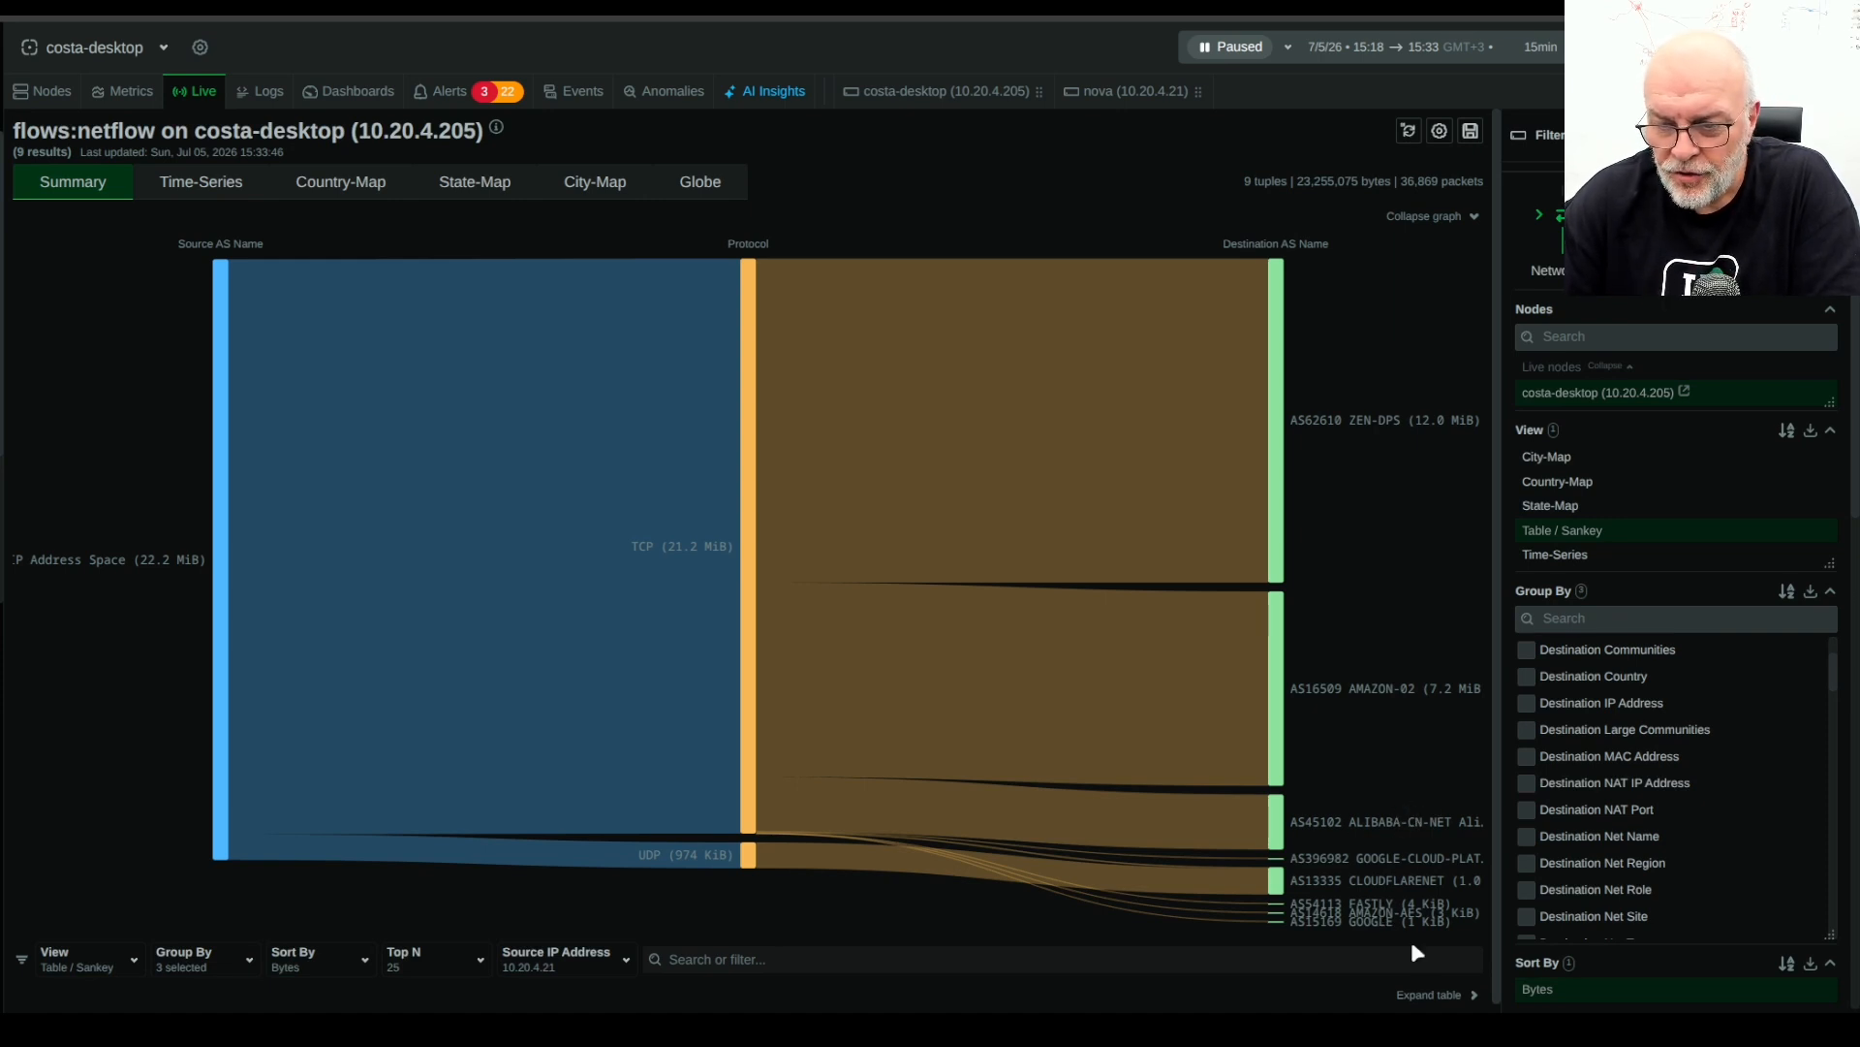
left_click(1425, 993)
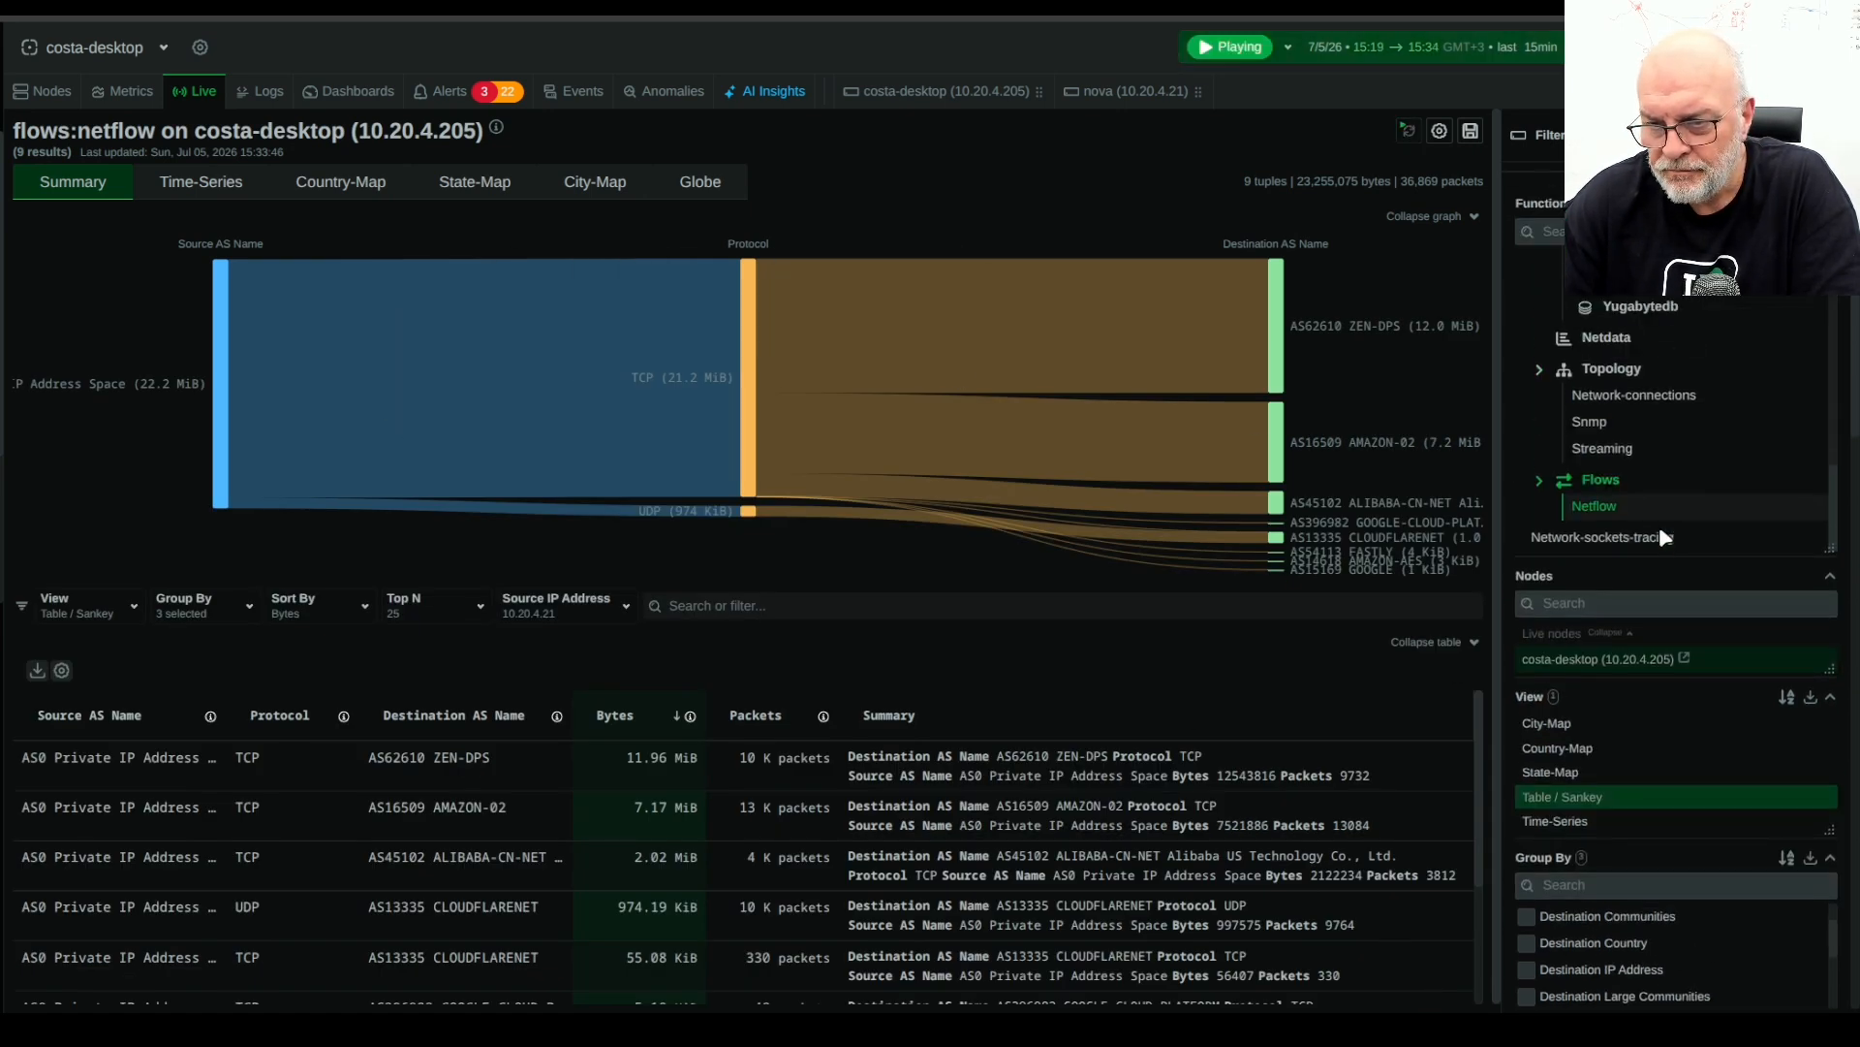
Try a Top N of 500 on the filtered flows and return it to 25
scroll(1675, 729, "down", 7)
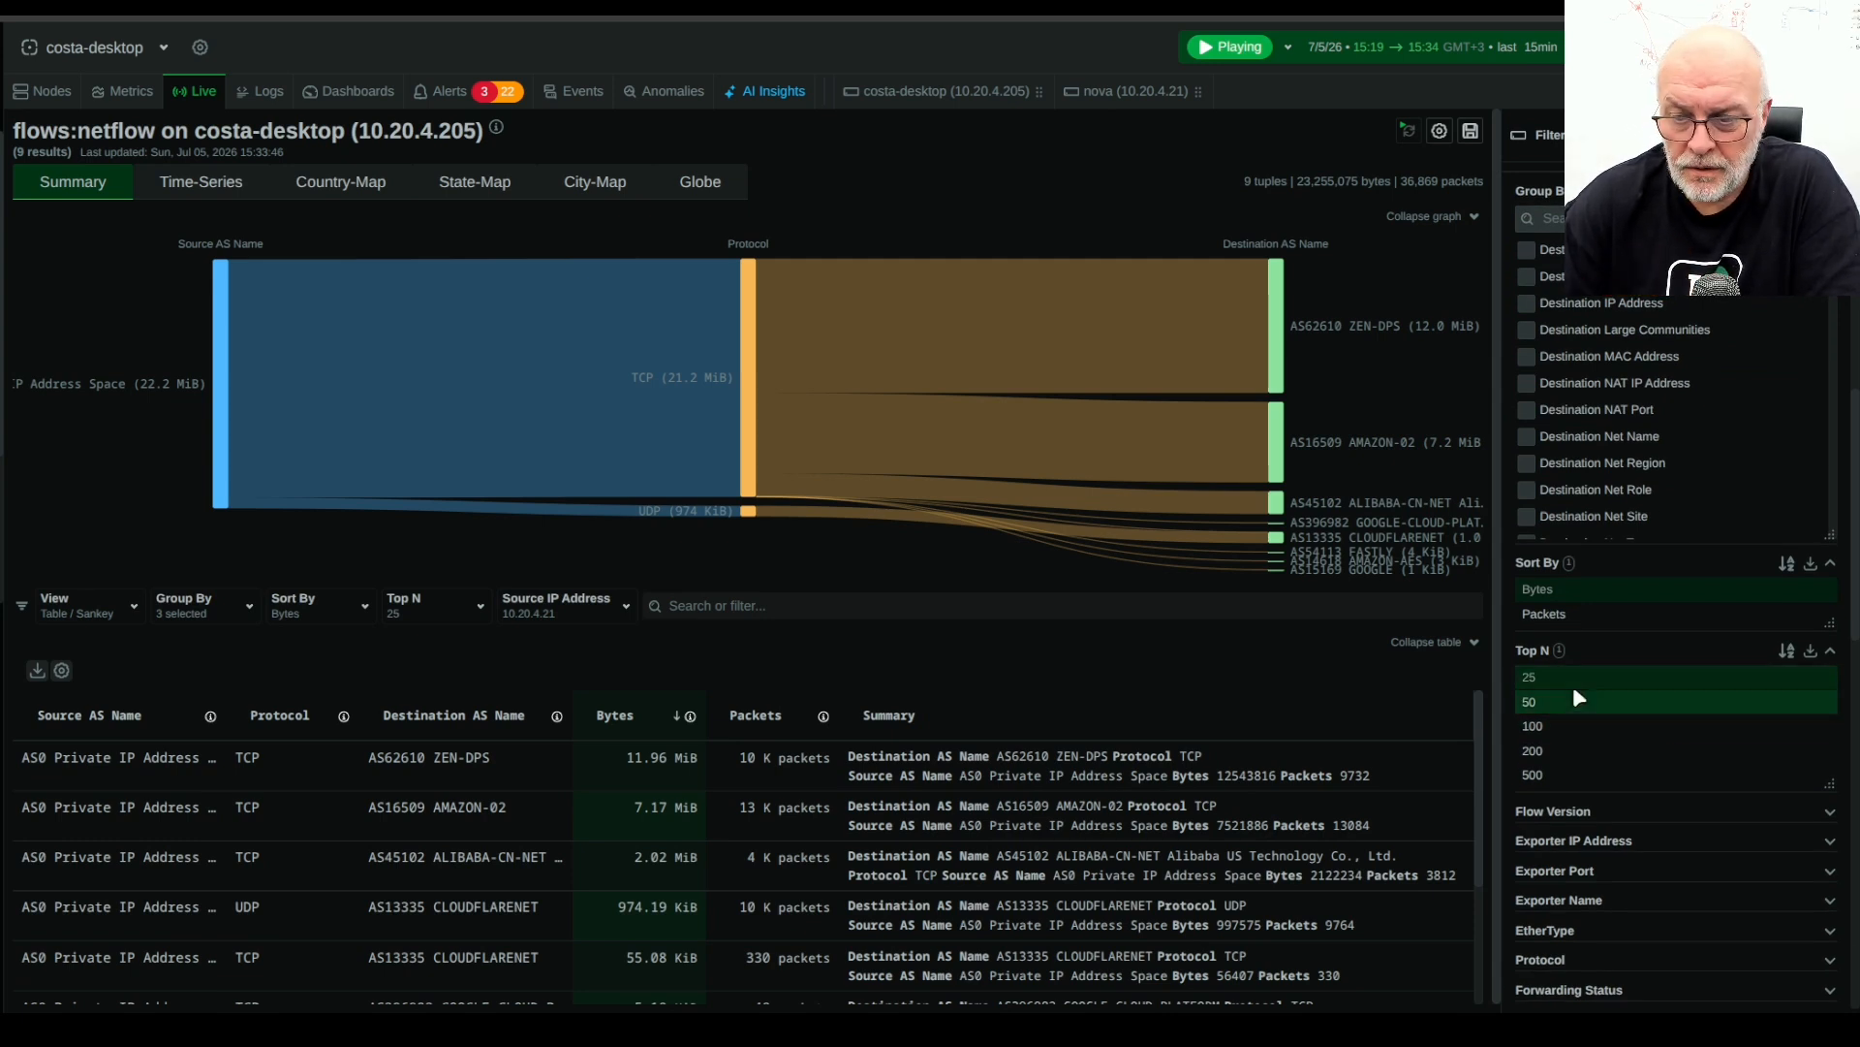
left_click(1557, 778)
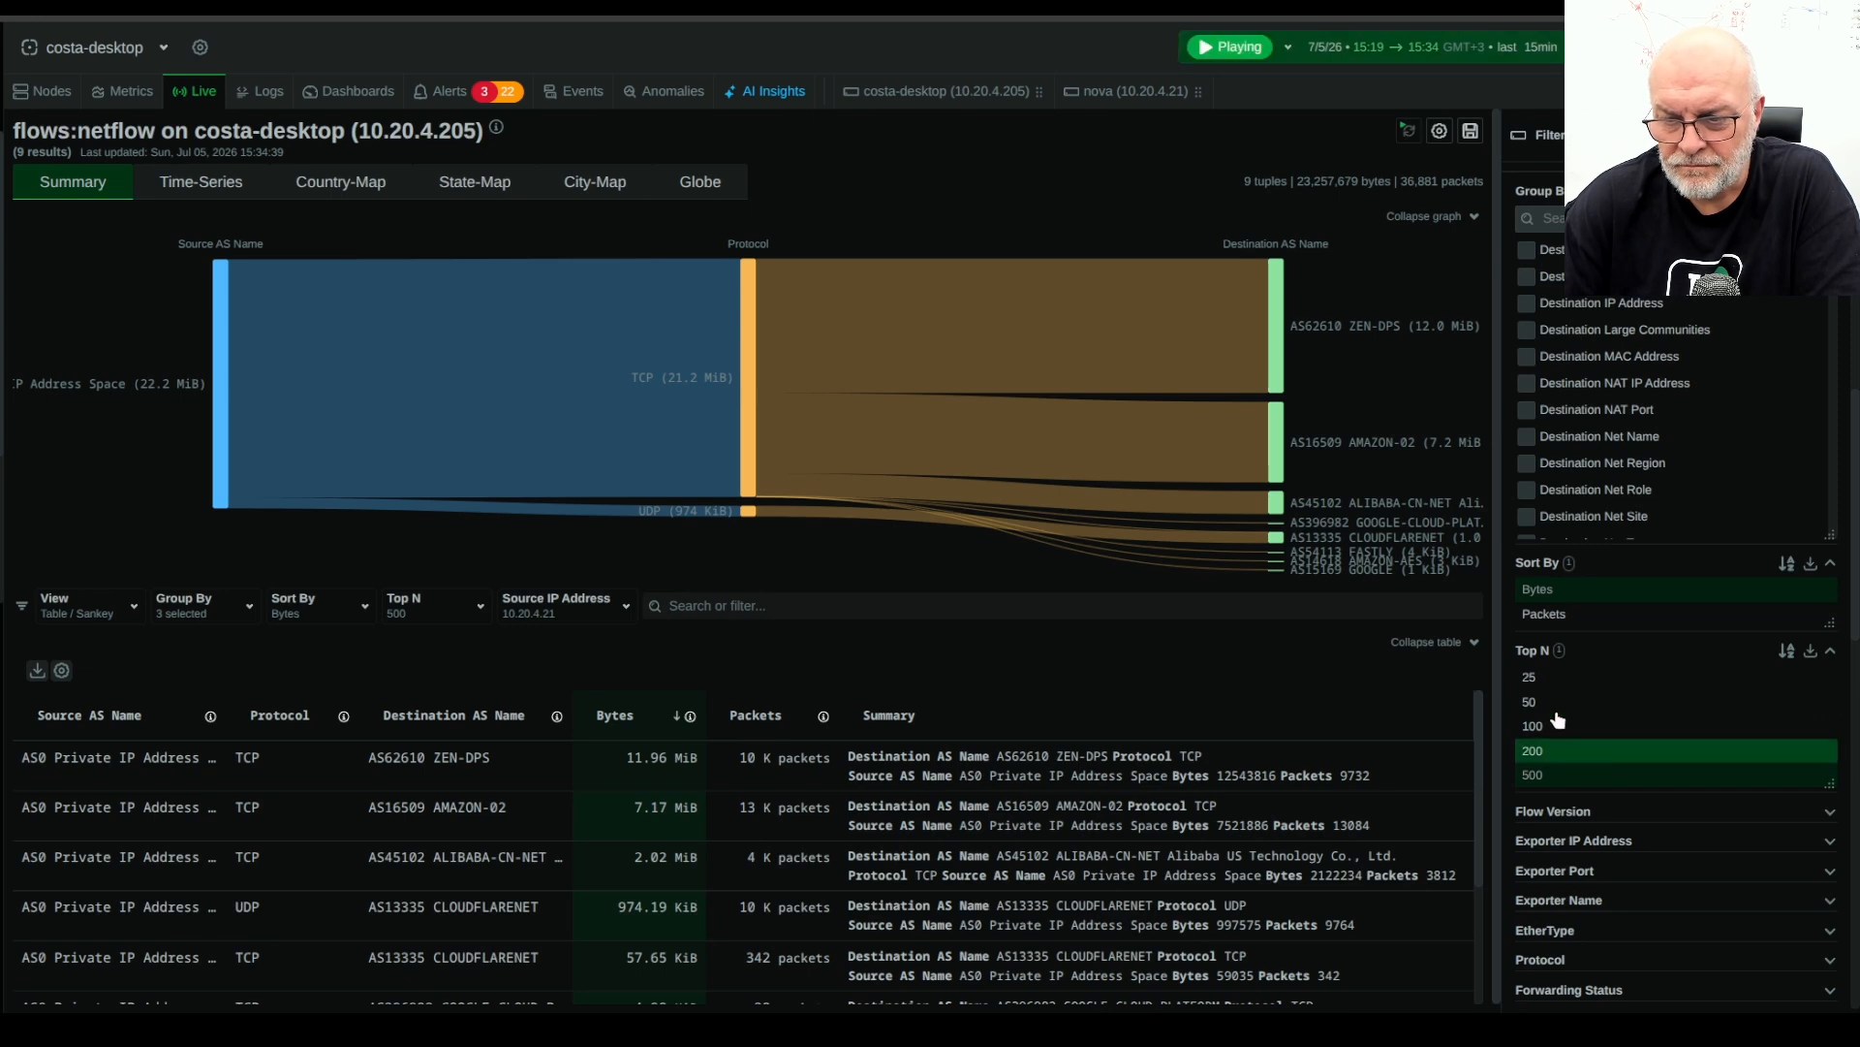
left_click(1539, 684)
Disable the Source IP Address filter, and try a Top N of 500 on all flows before returning it to 25
left_click(579, 604)
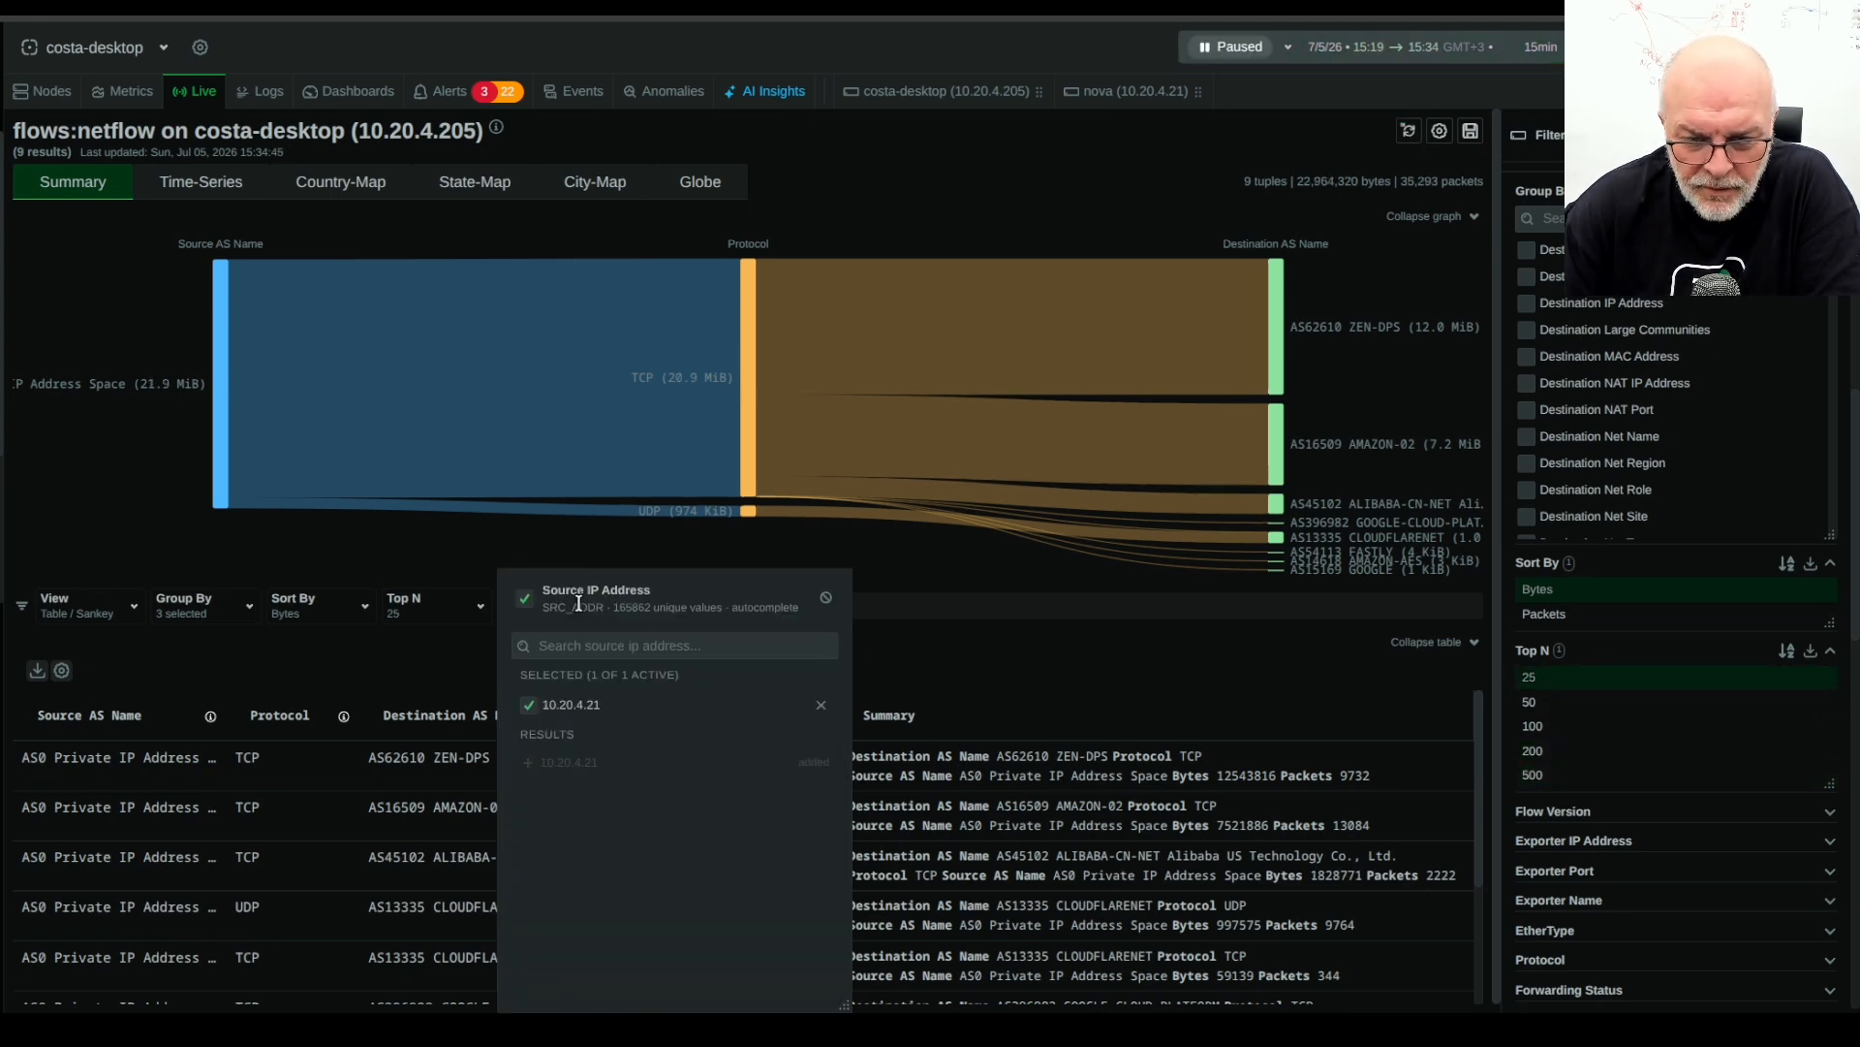
left_click(523, 598)
left_click(1104, 656)
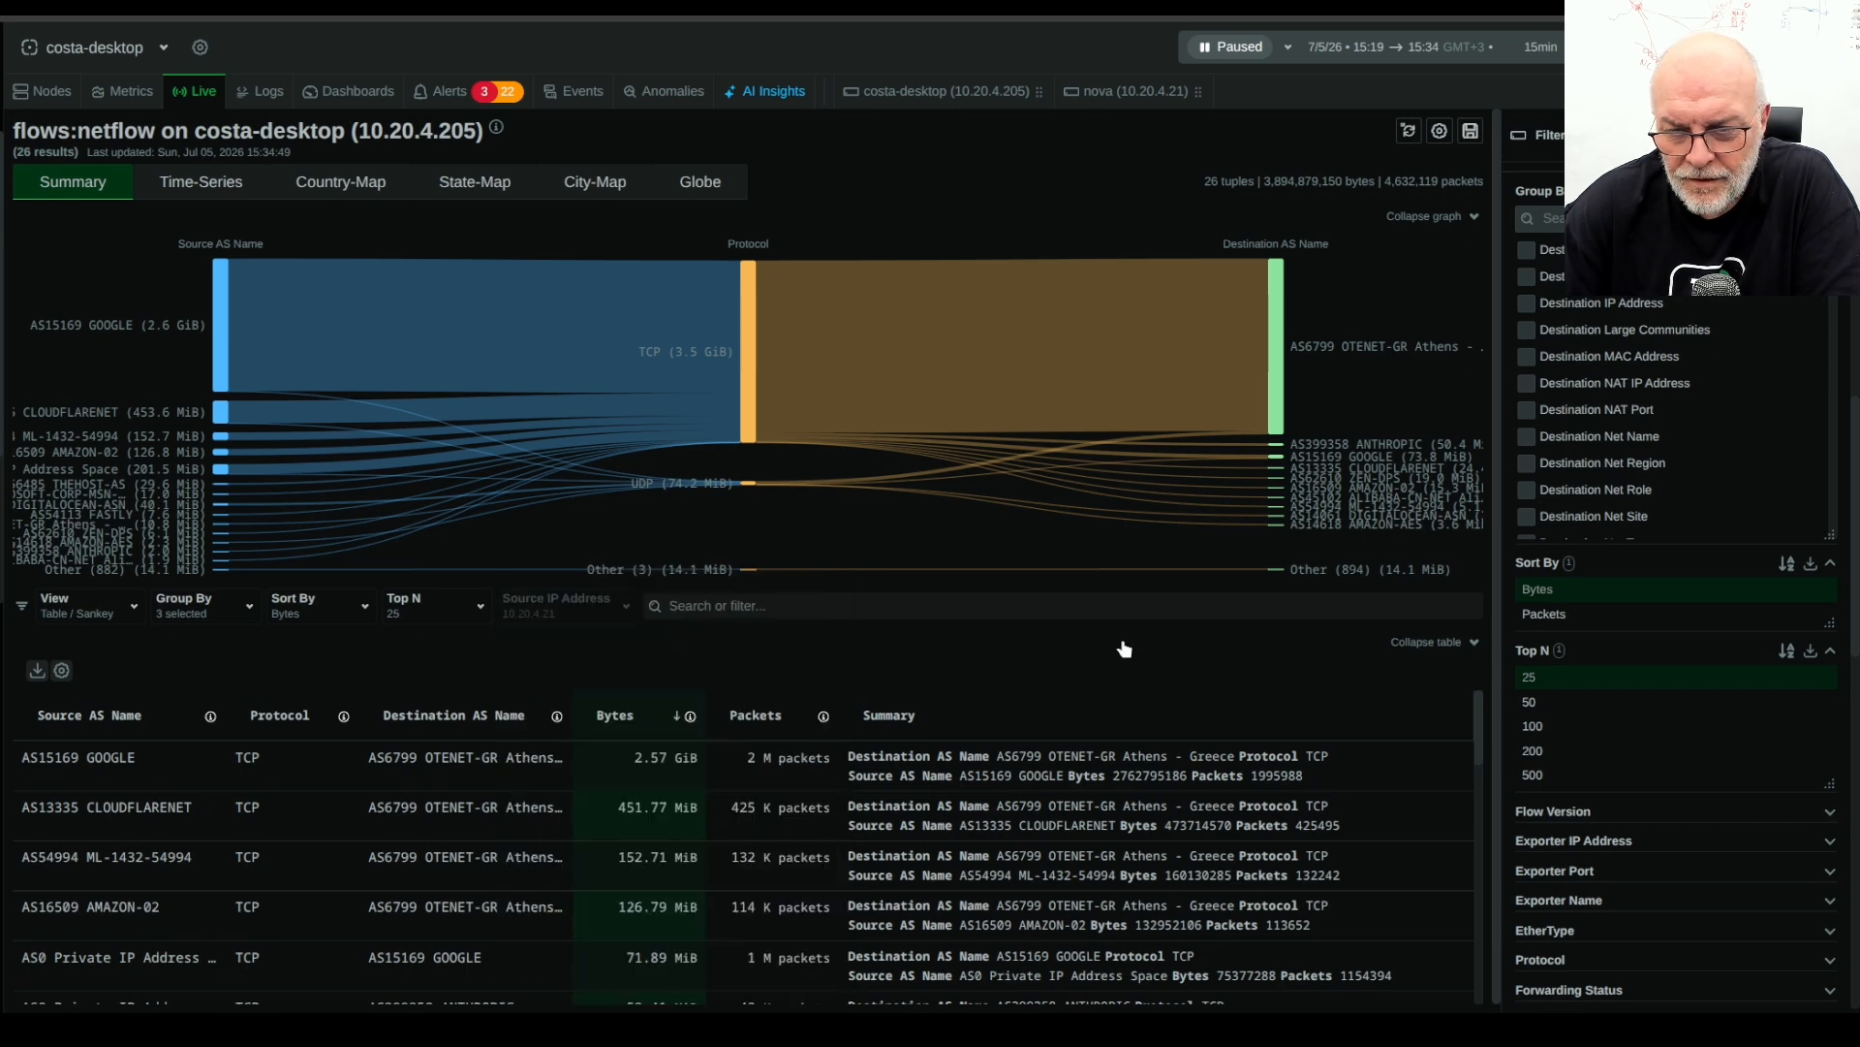
left_click(1556, 775)
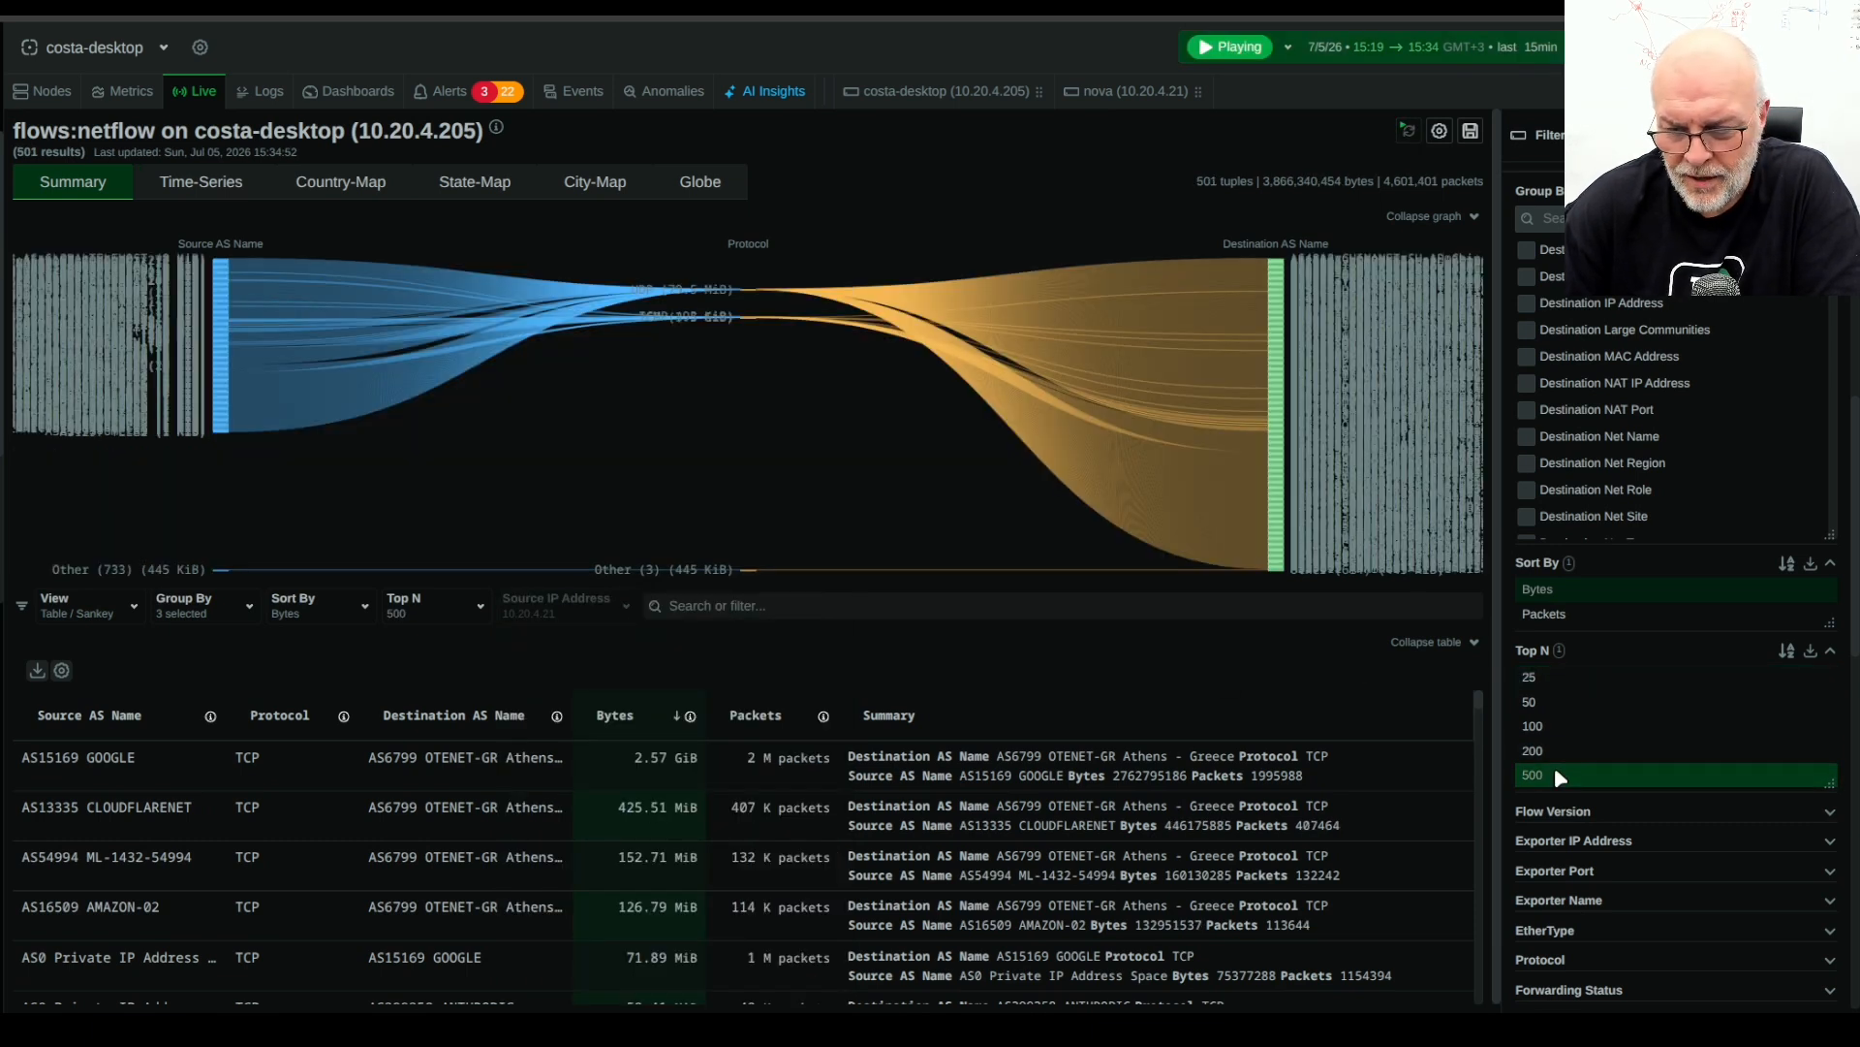
left_click(1550, 677)
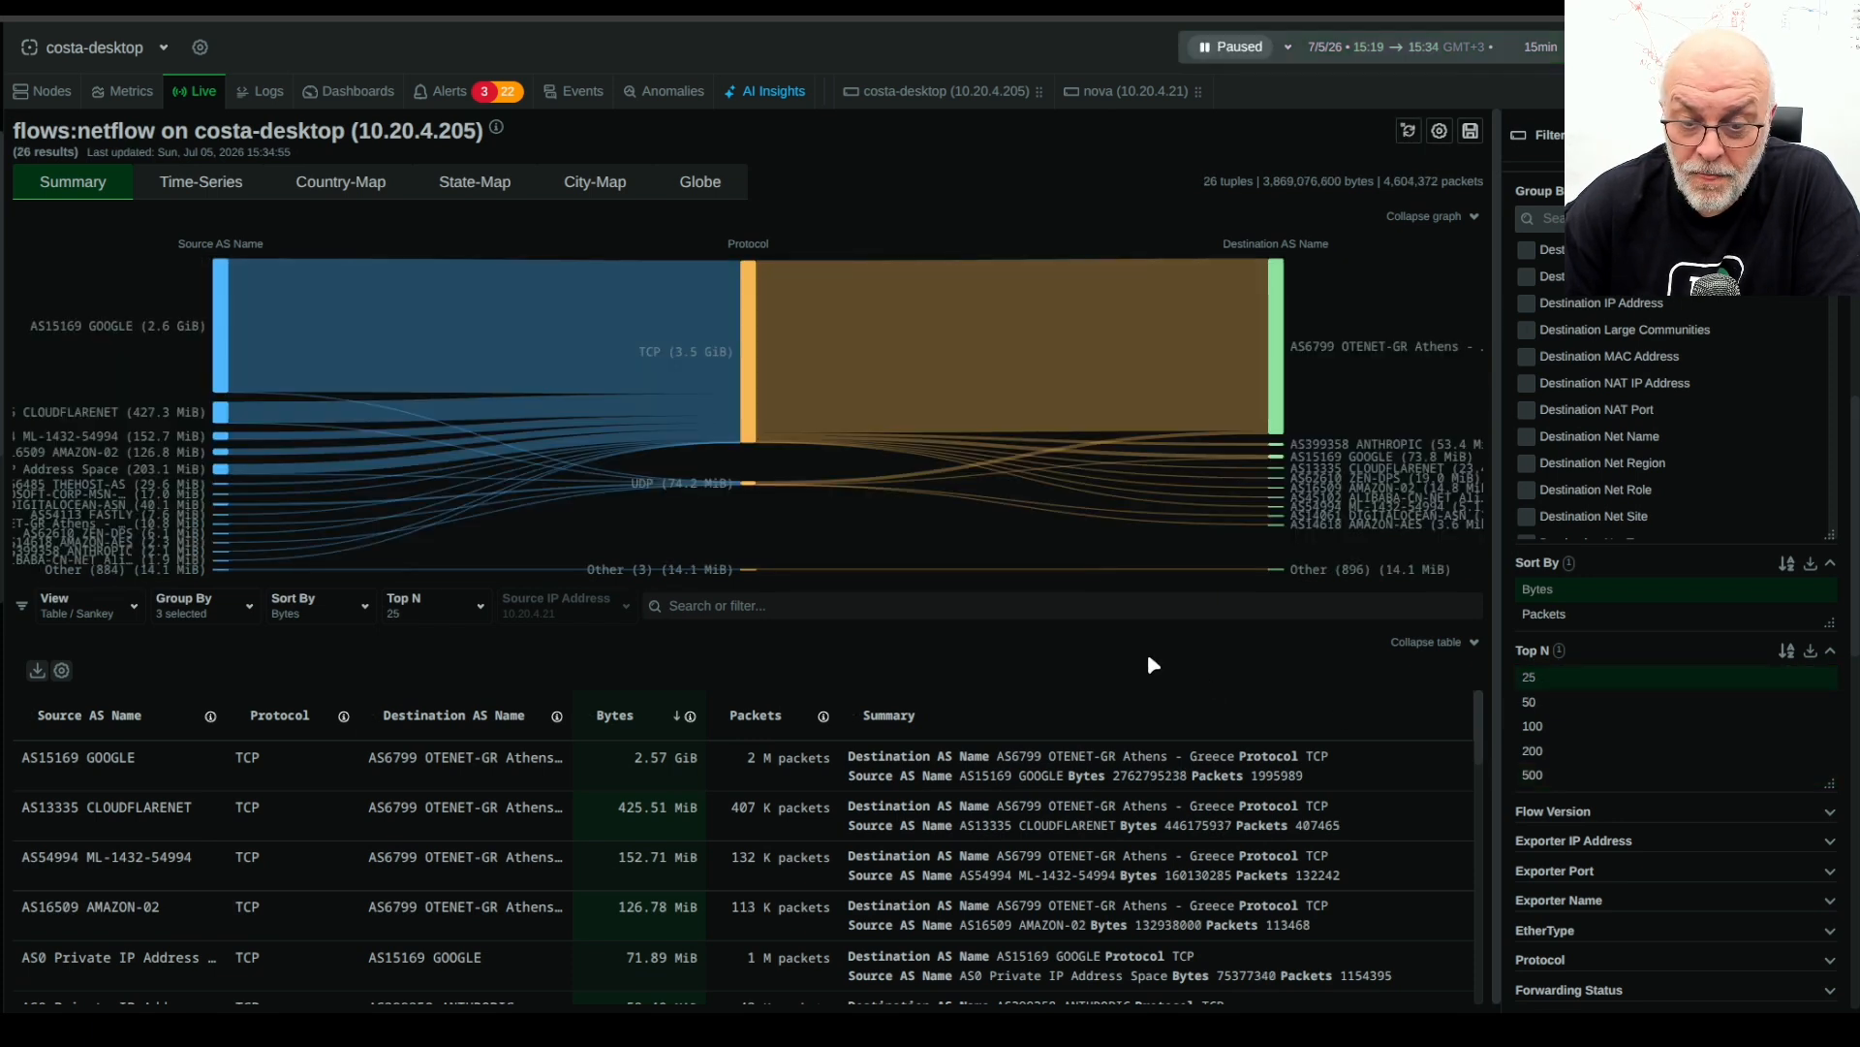
Look further down the flow table and collapse it to enlarge the Sankey graph
scroll(940, 833, "down", 3)
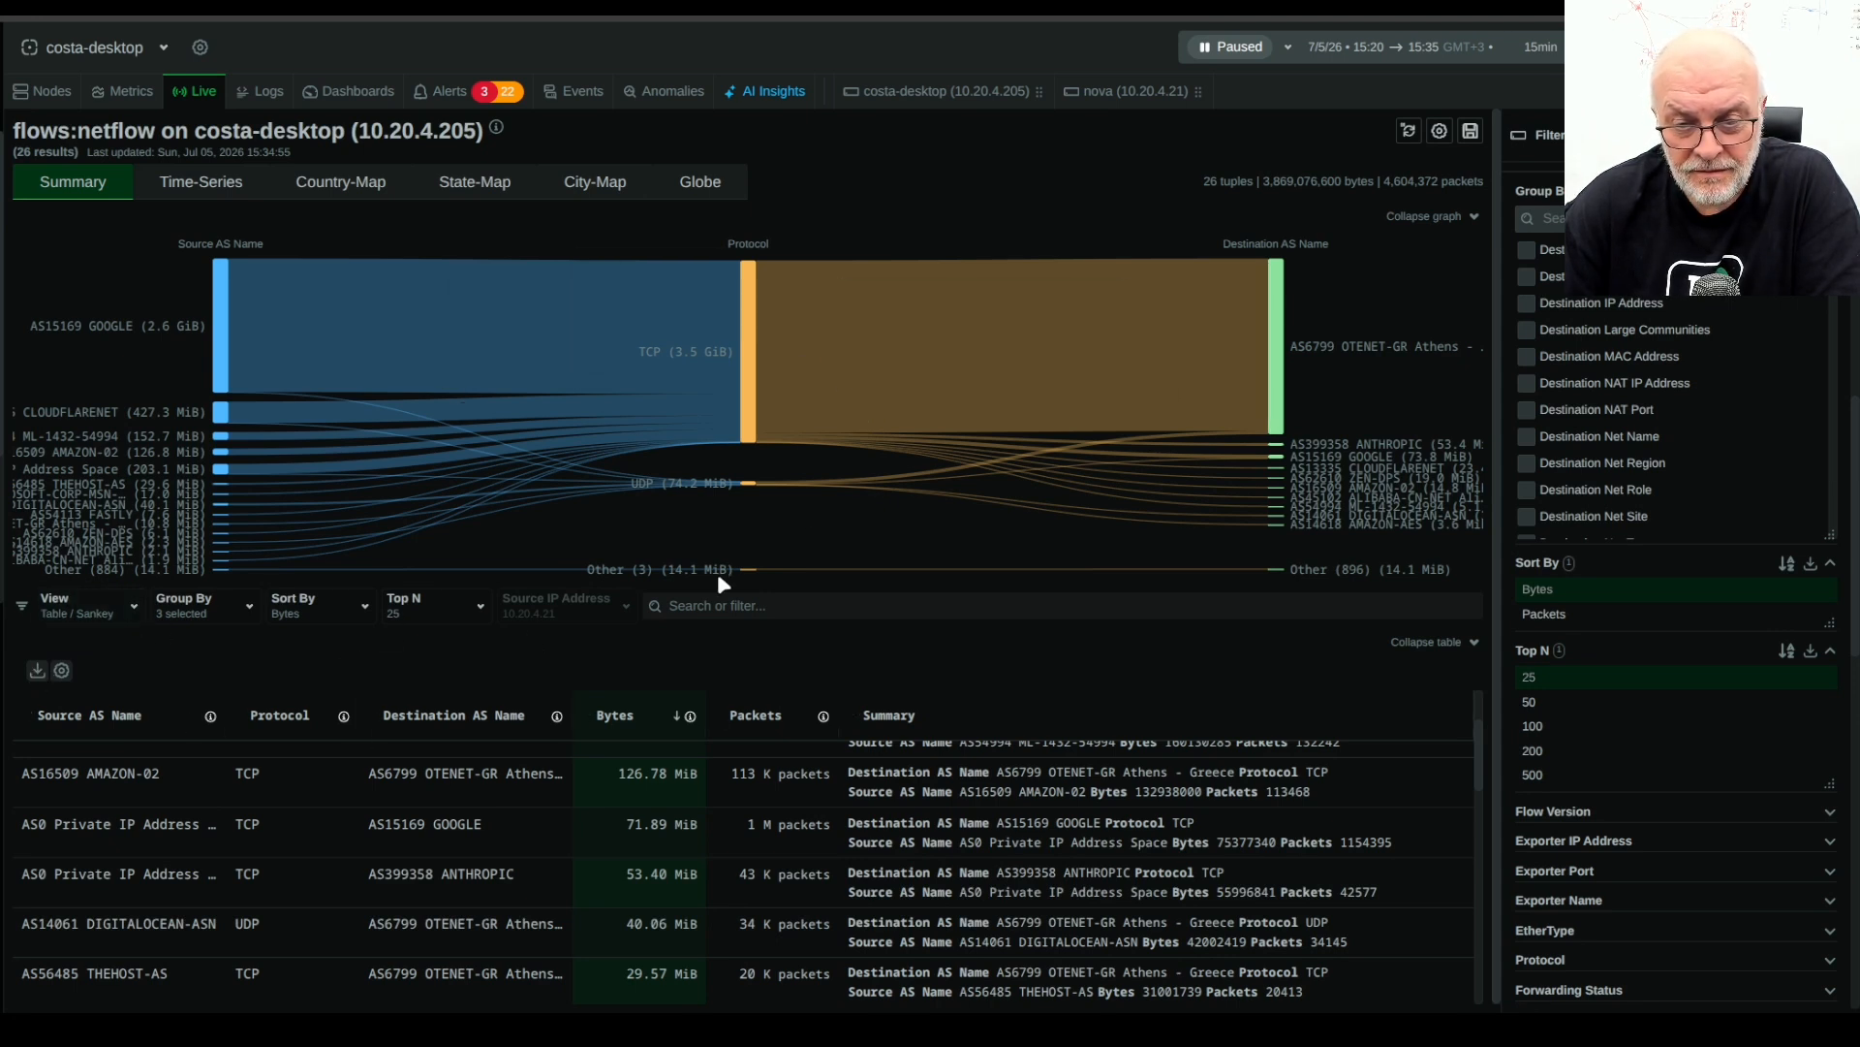
left_click(1442, 642)
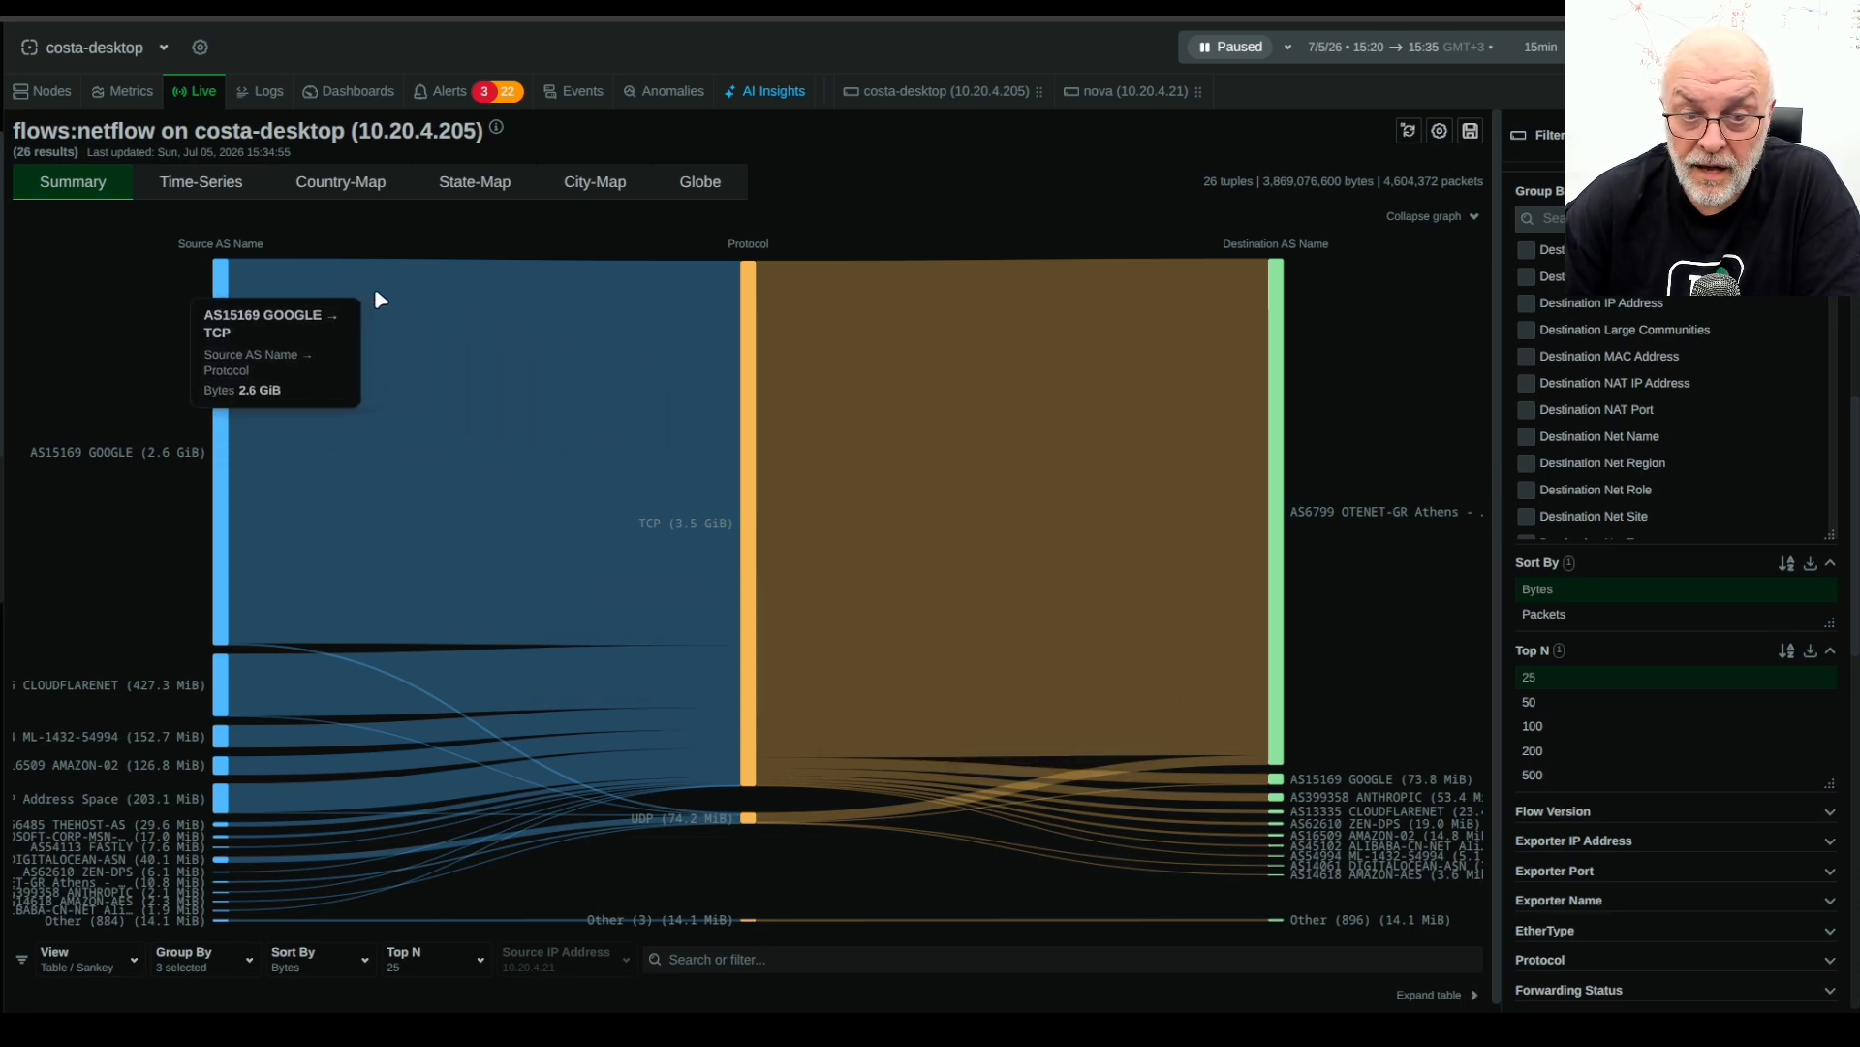
Switch the flows to the Time-Series view and set the time range to the last hour
left_click(205, 185)
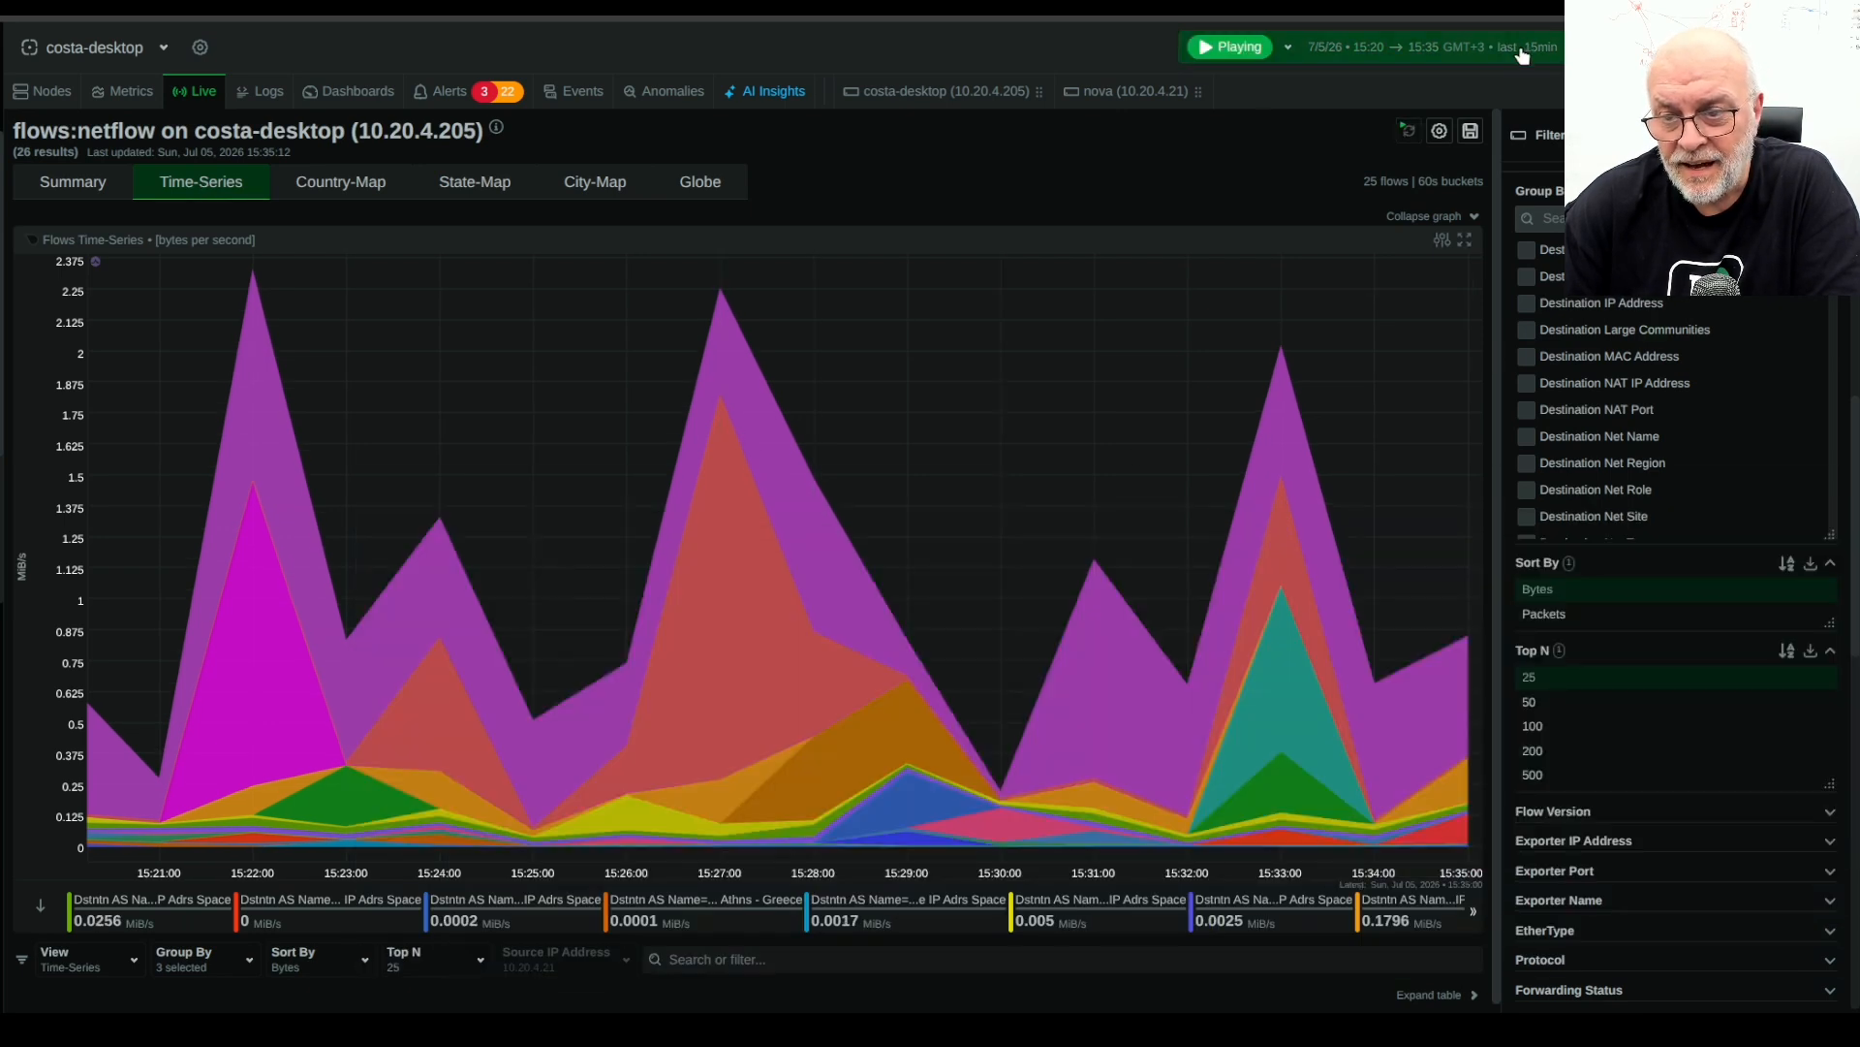
left_click(1501, 49)
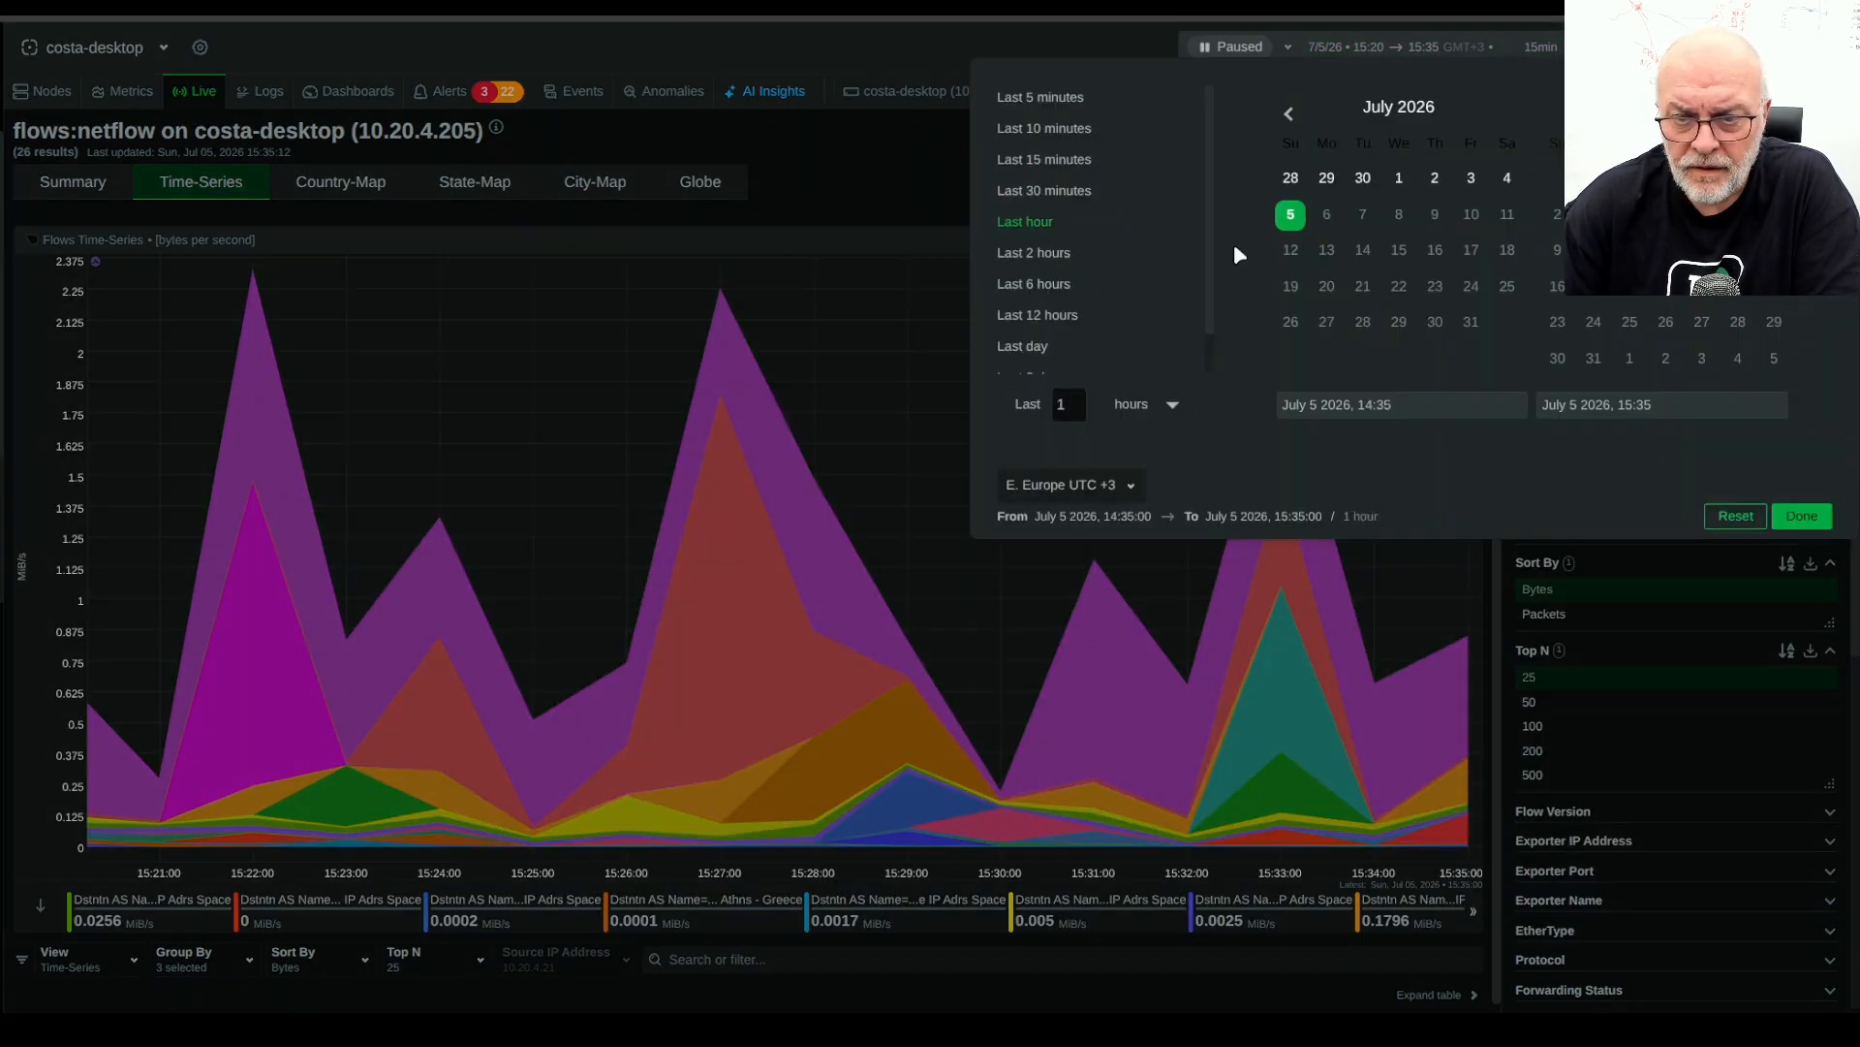
left_click(1805, 519)
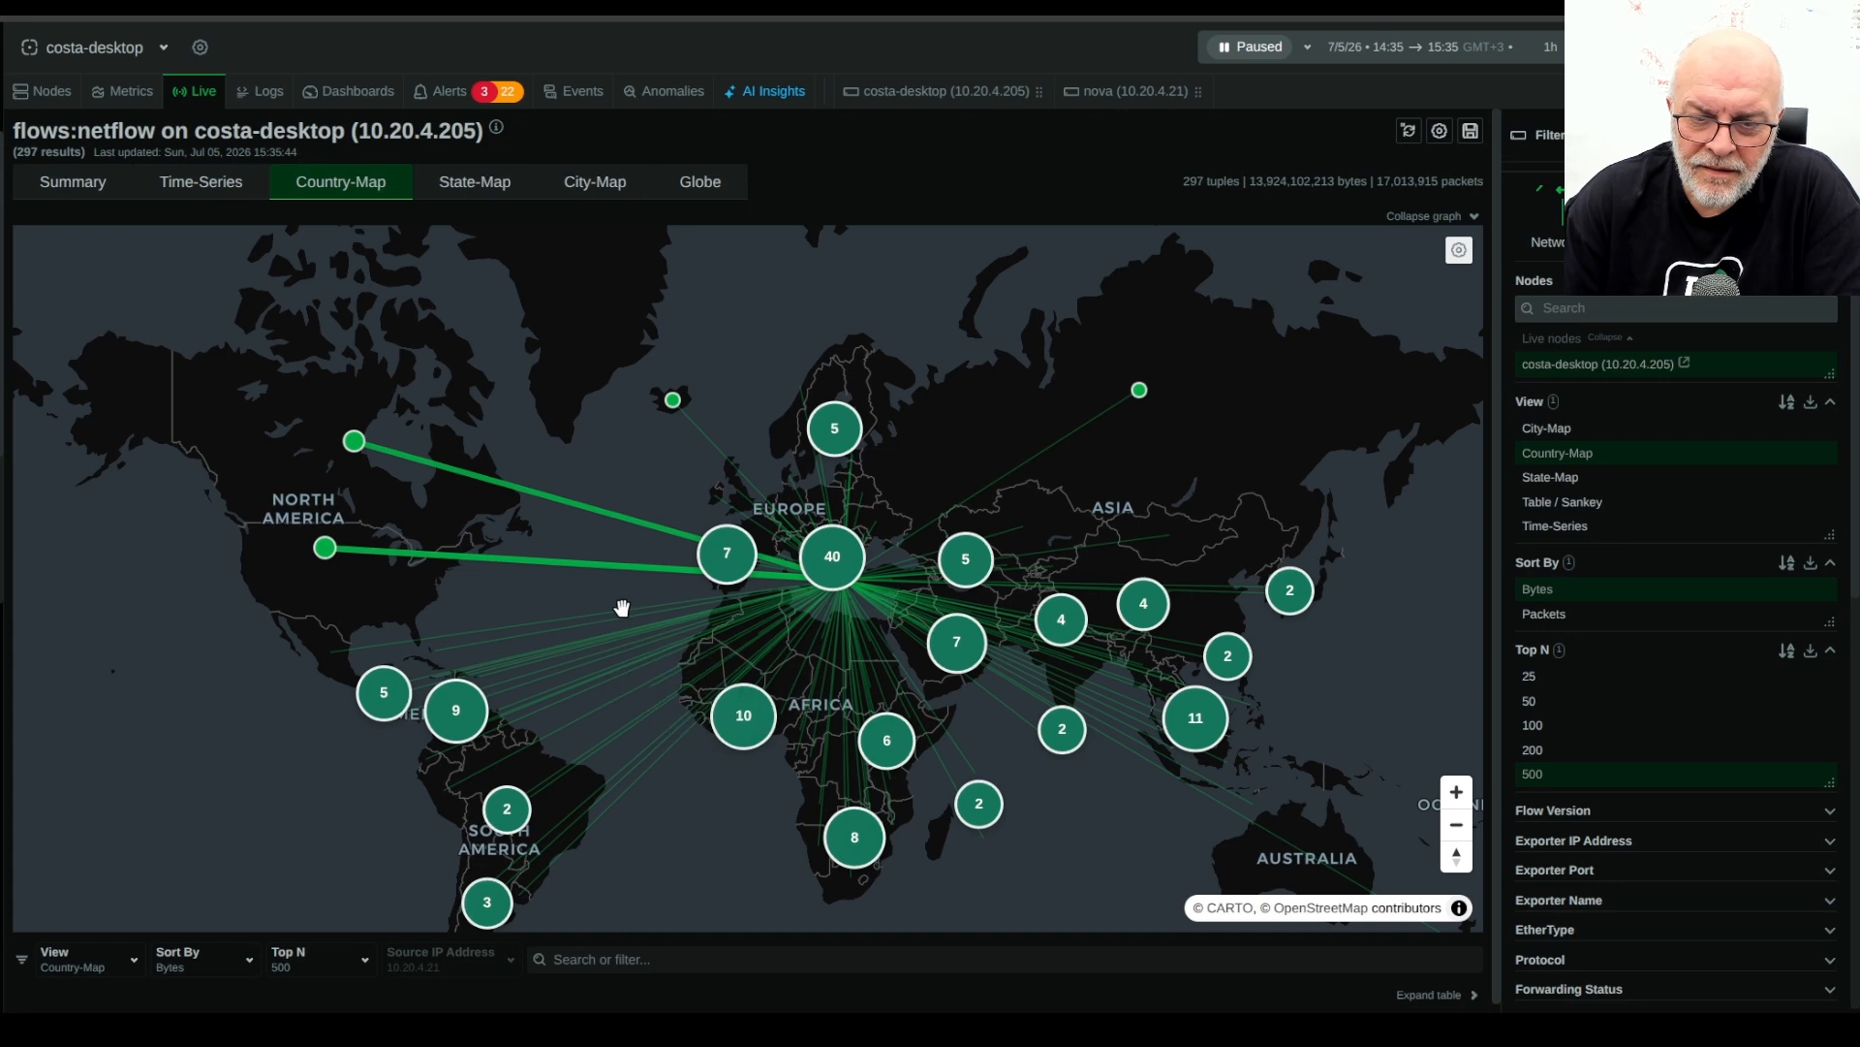
Examine the traffic links between North America and Europe on the country map
scroll(594, 647, "down", 3)
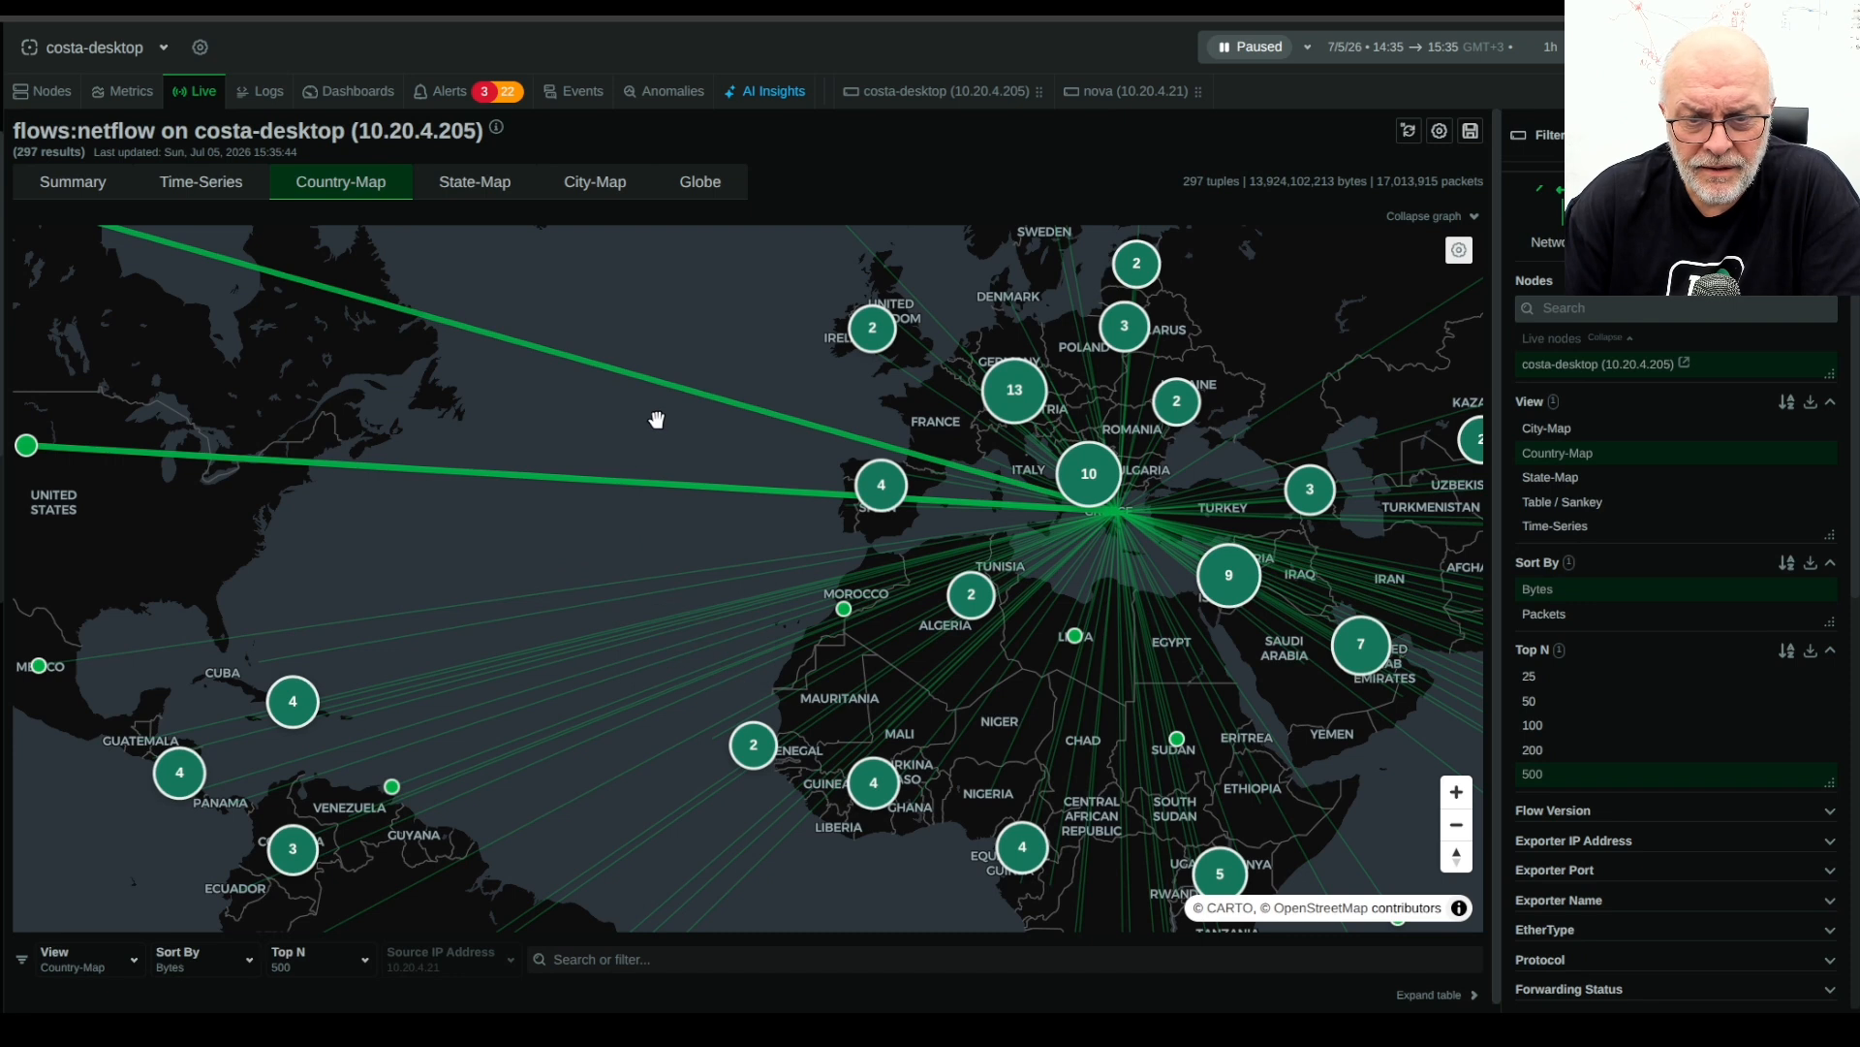
scroll(612, 656, "up", 3)
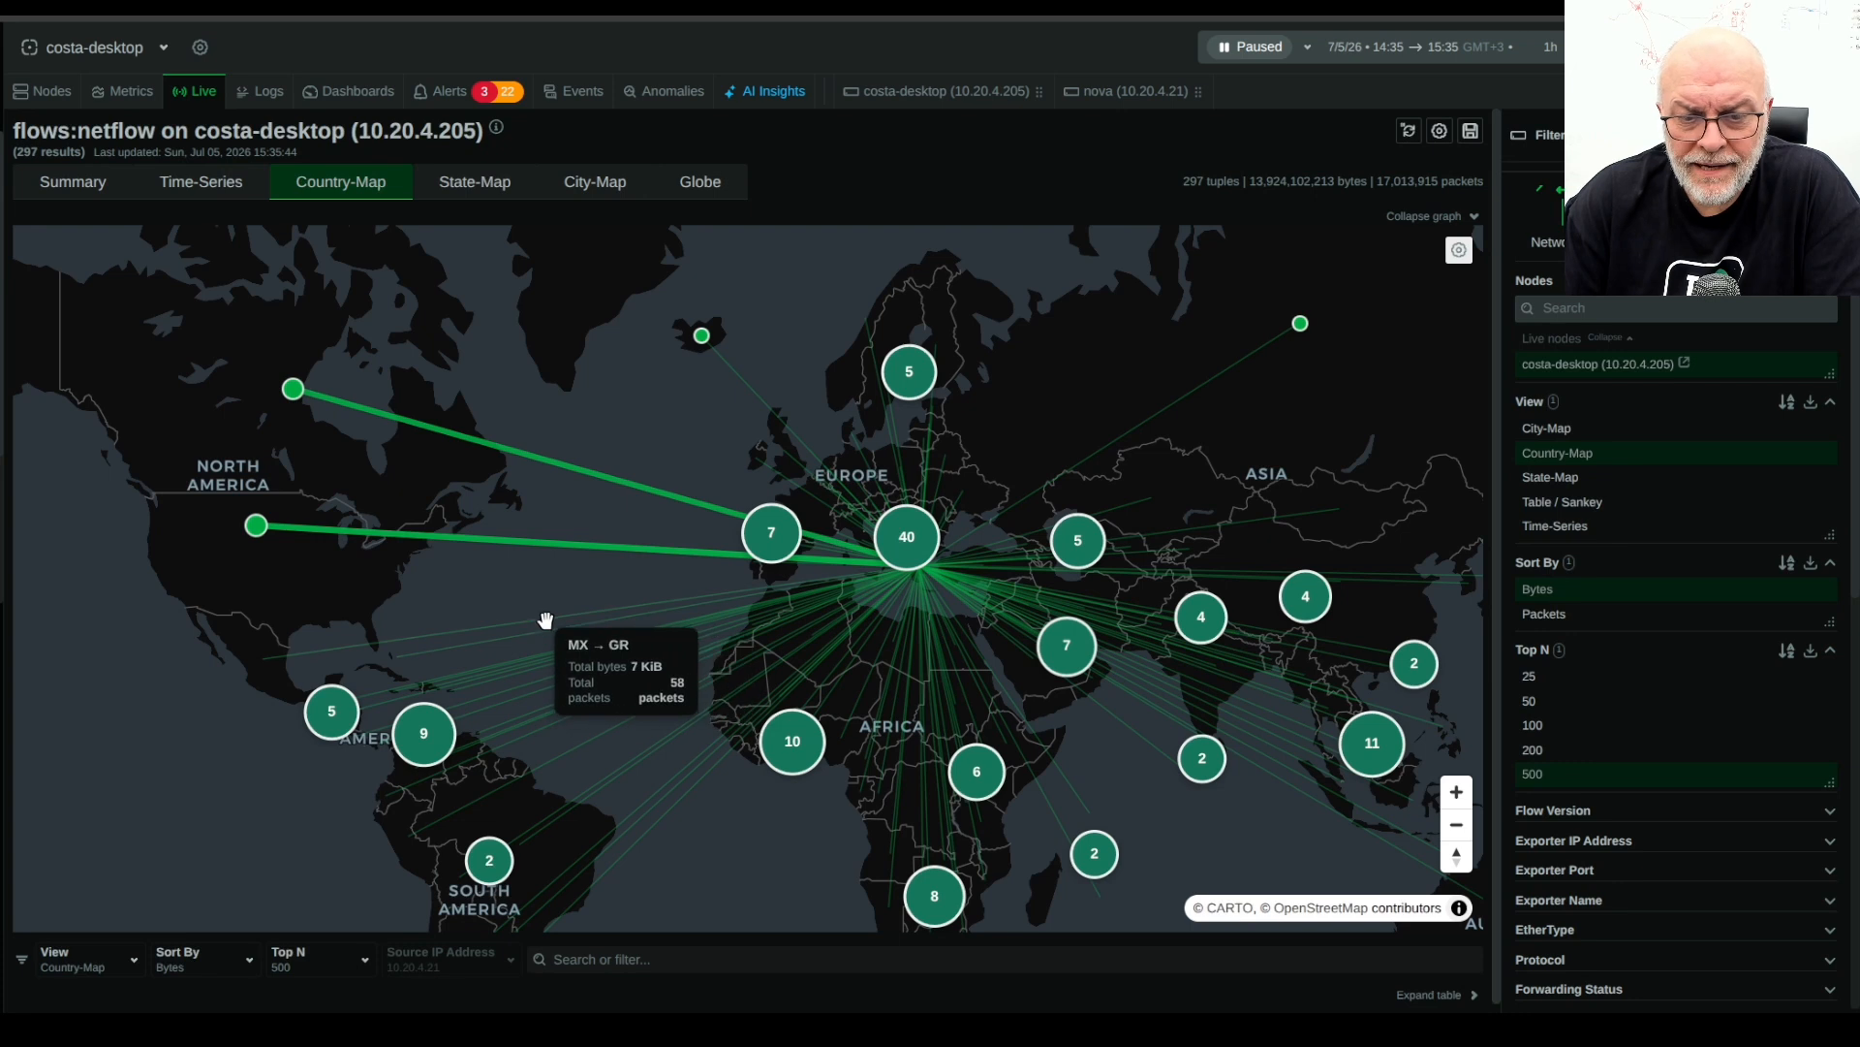
mouse_move(254, 534)
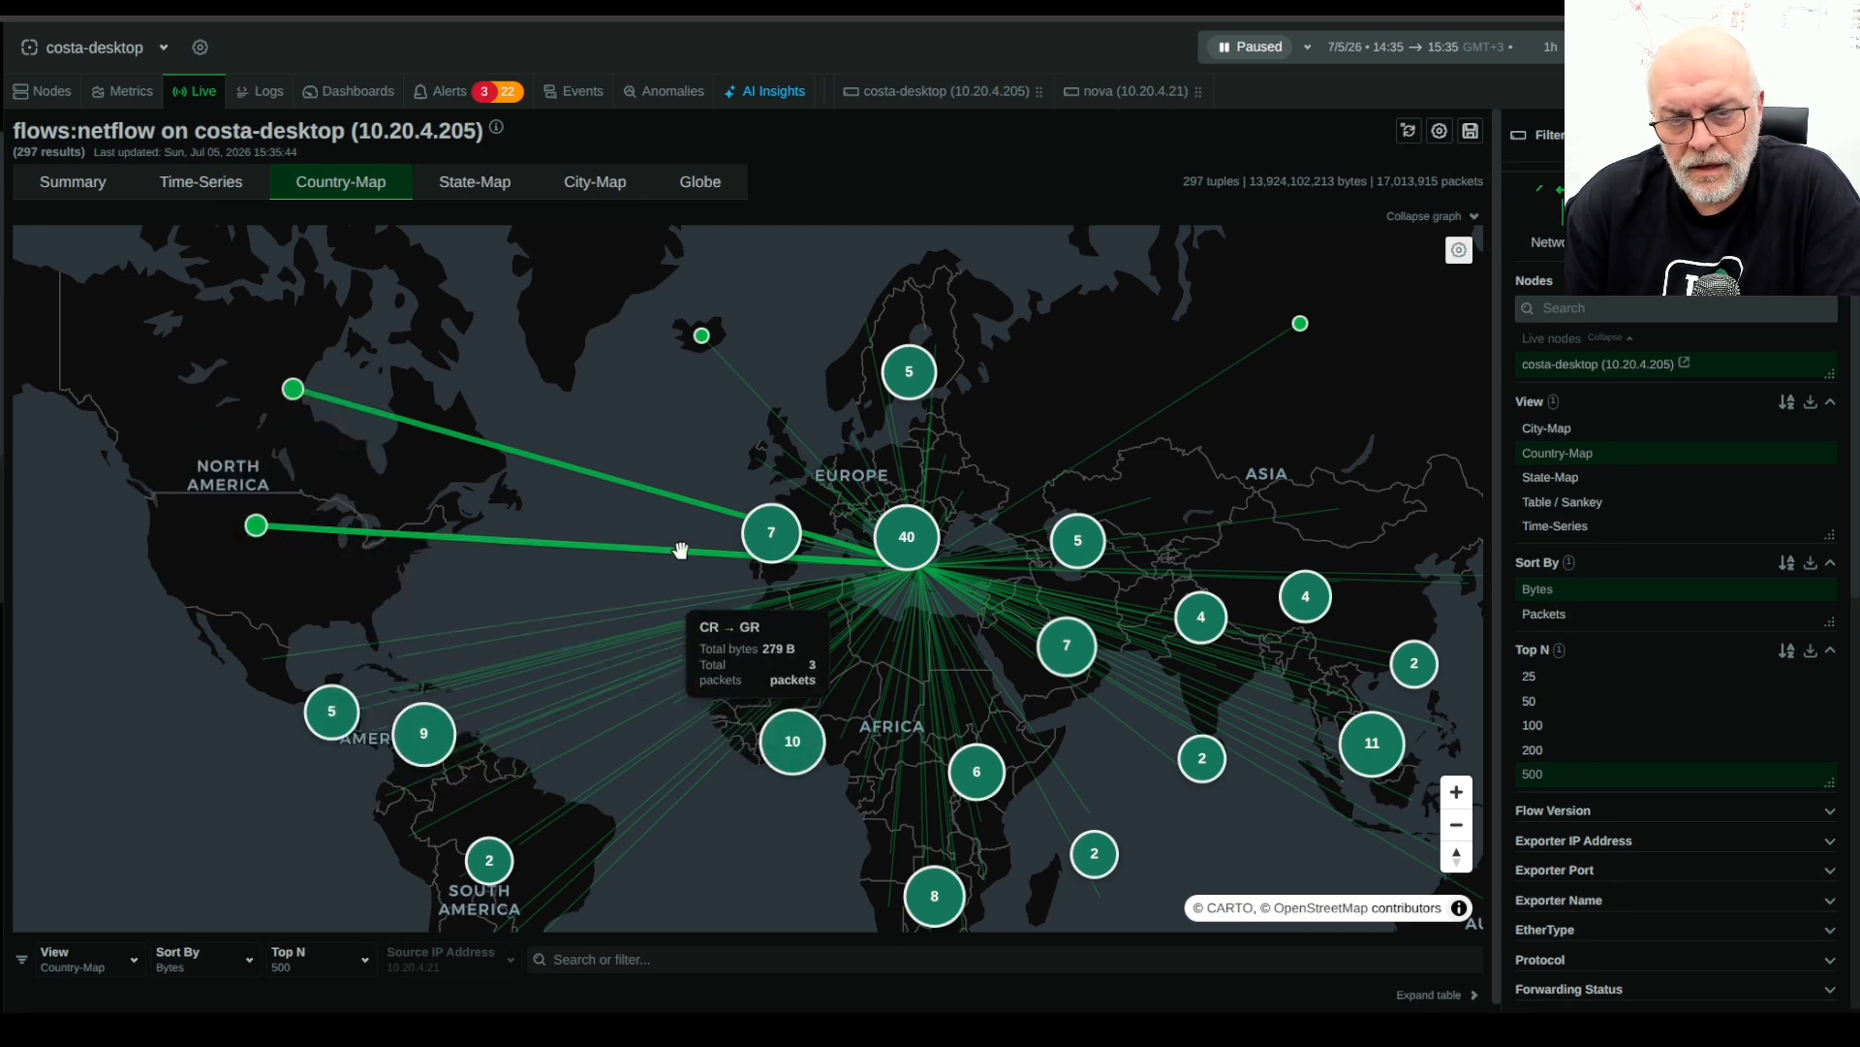
Switch the flows to the State-Map view and examine the traffic links across the United States
left_click(473, 190)
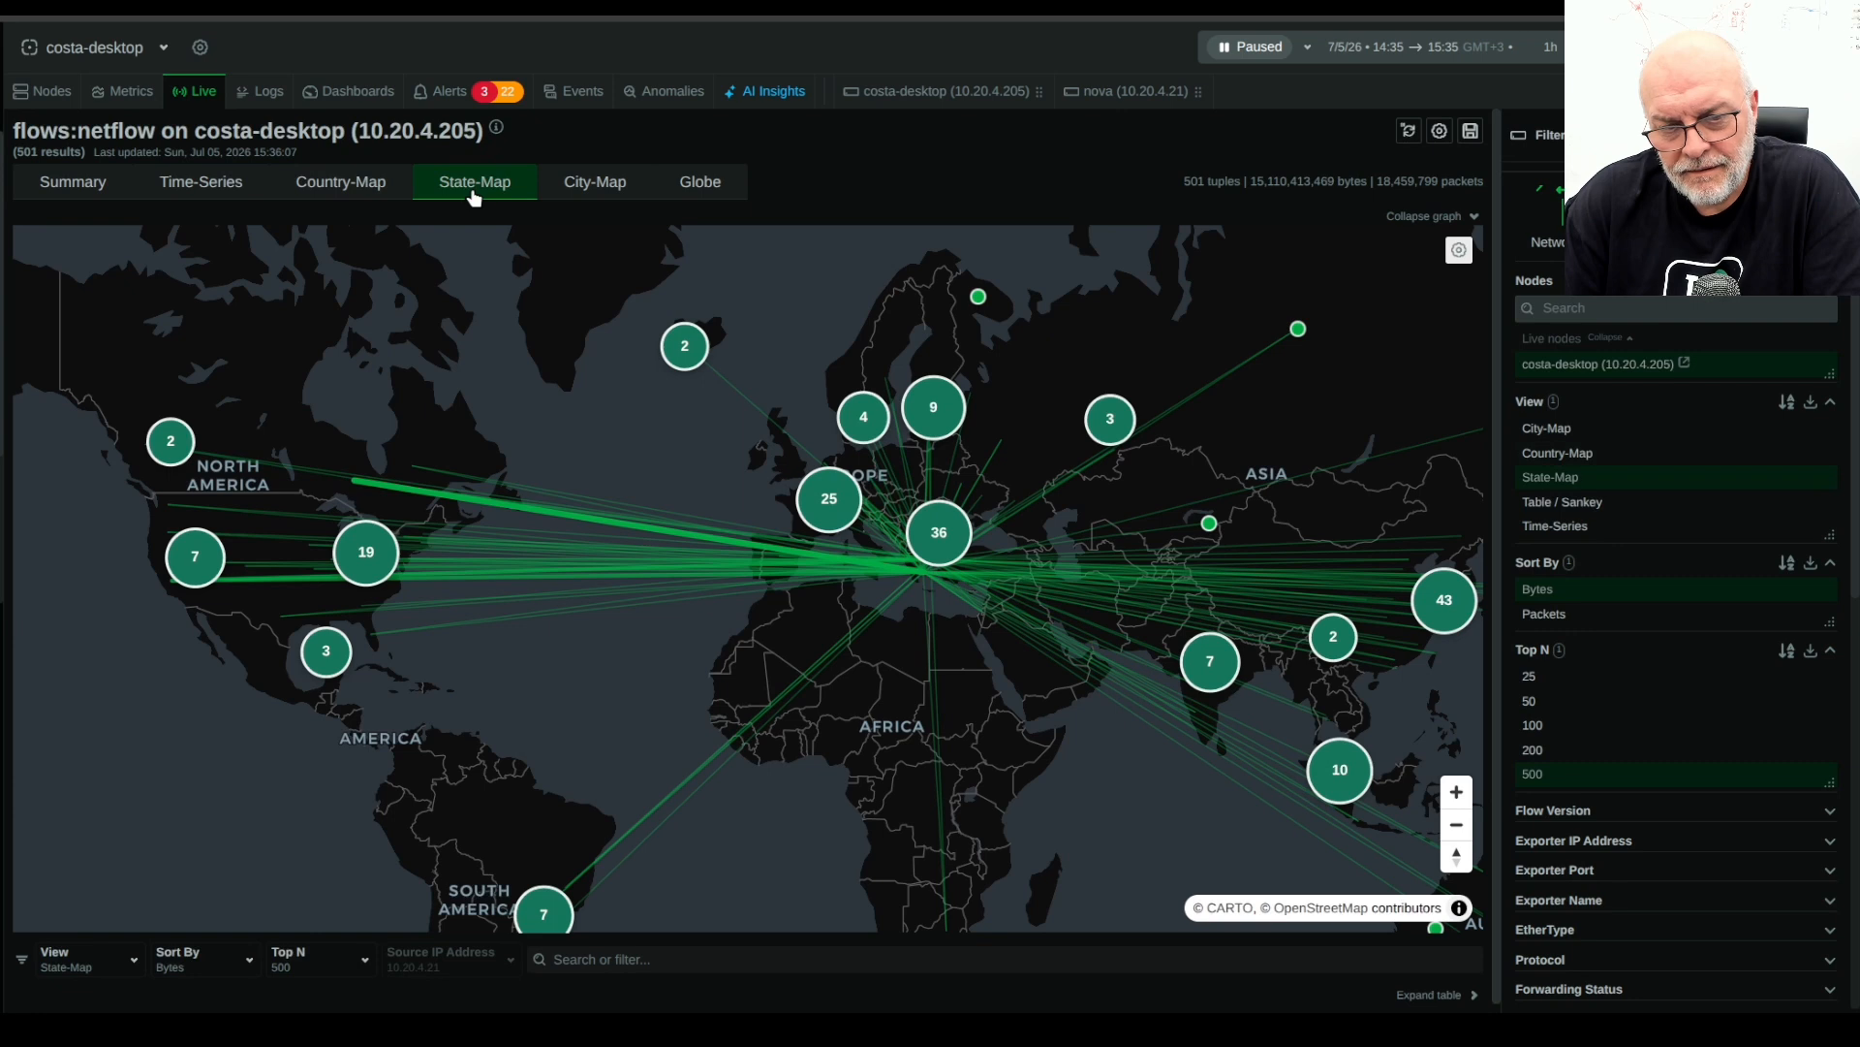
scroll(329, 582, "up", 5)
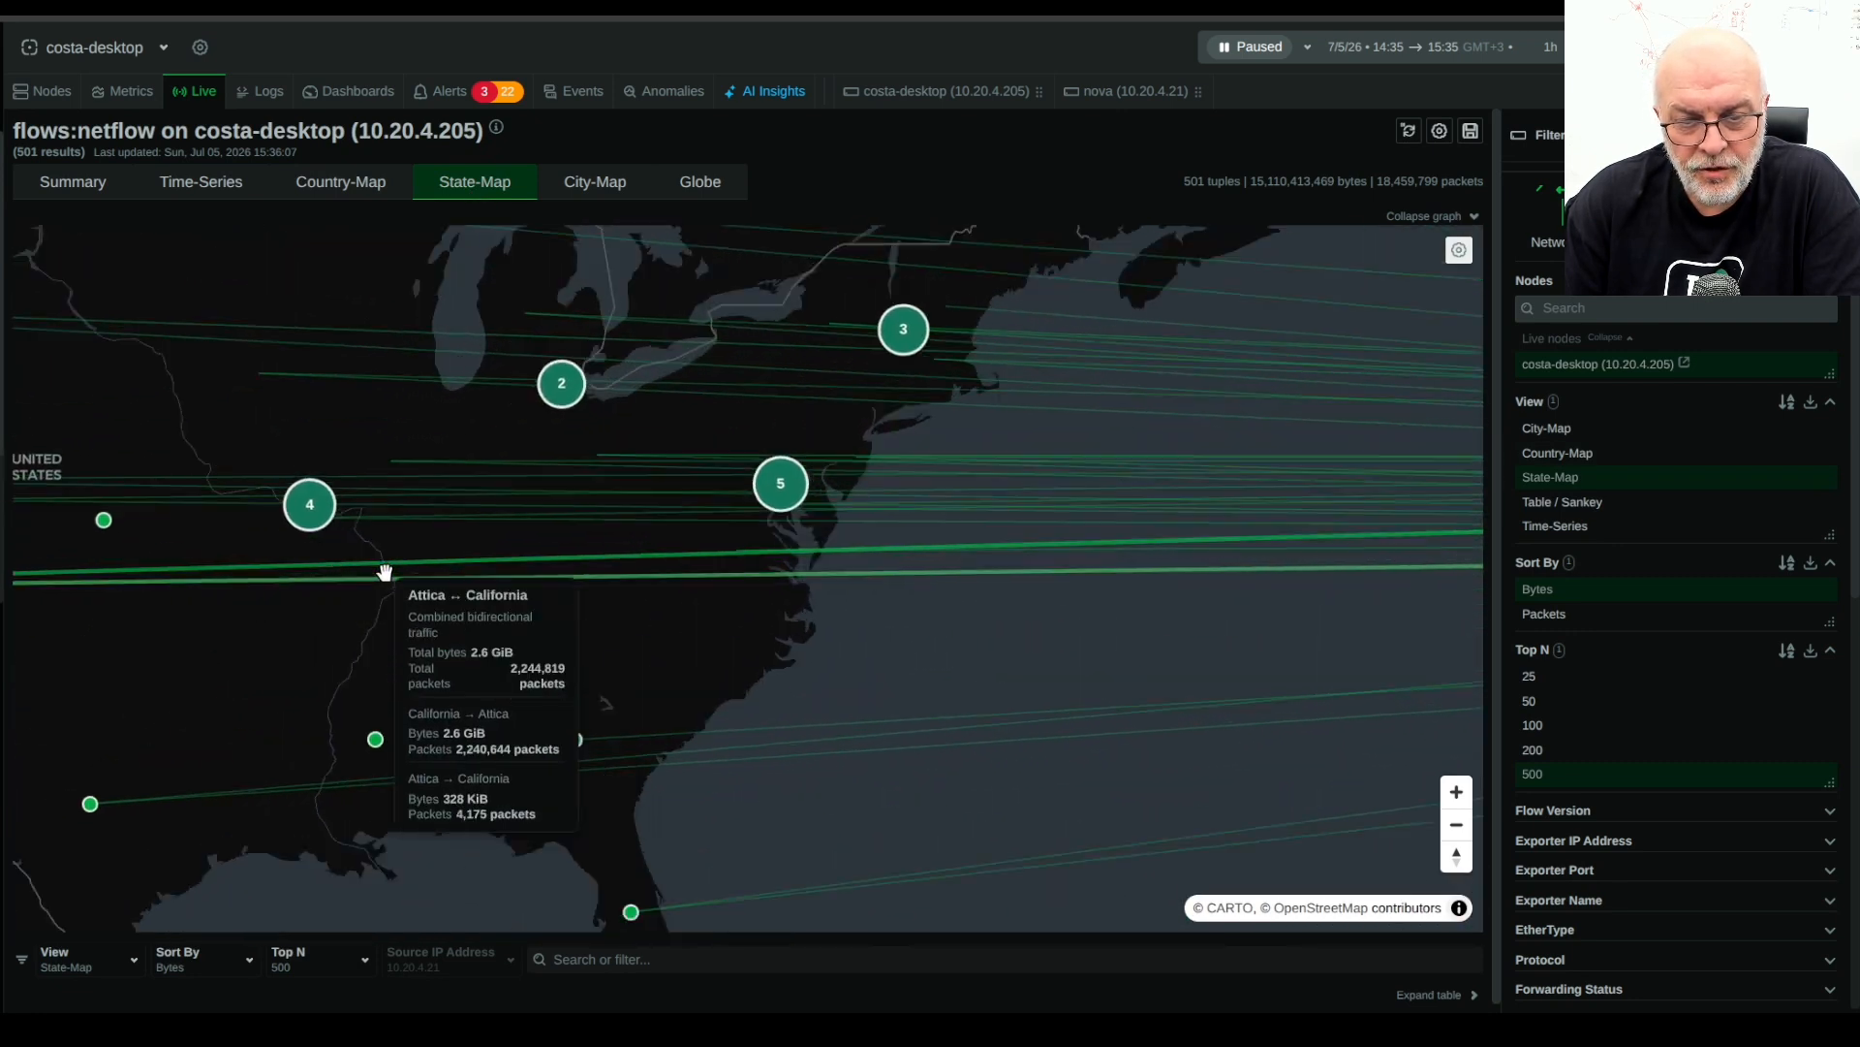
scroll(384, 572, "up", 3)
left_click_drag(368, 545, 343, 580)
scroll(343, 580, "down", 8)
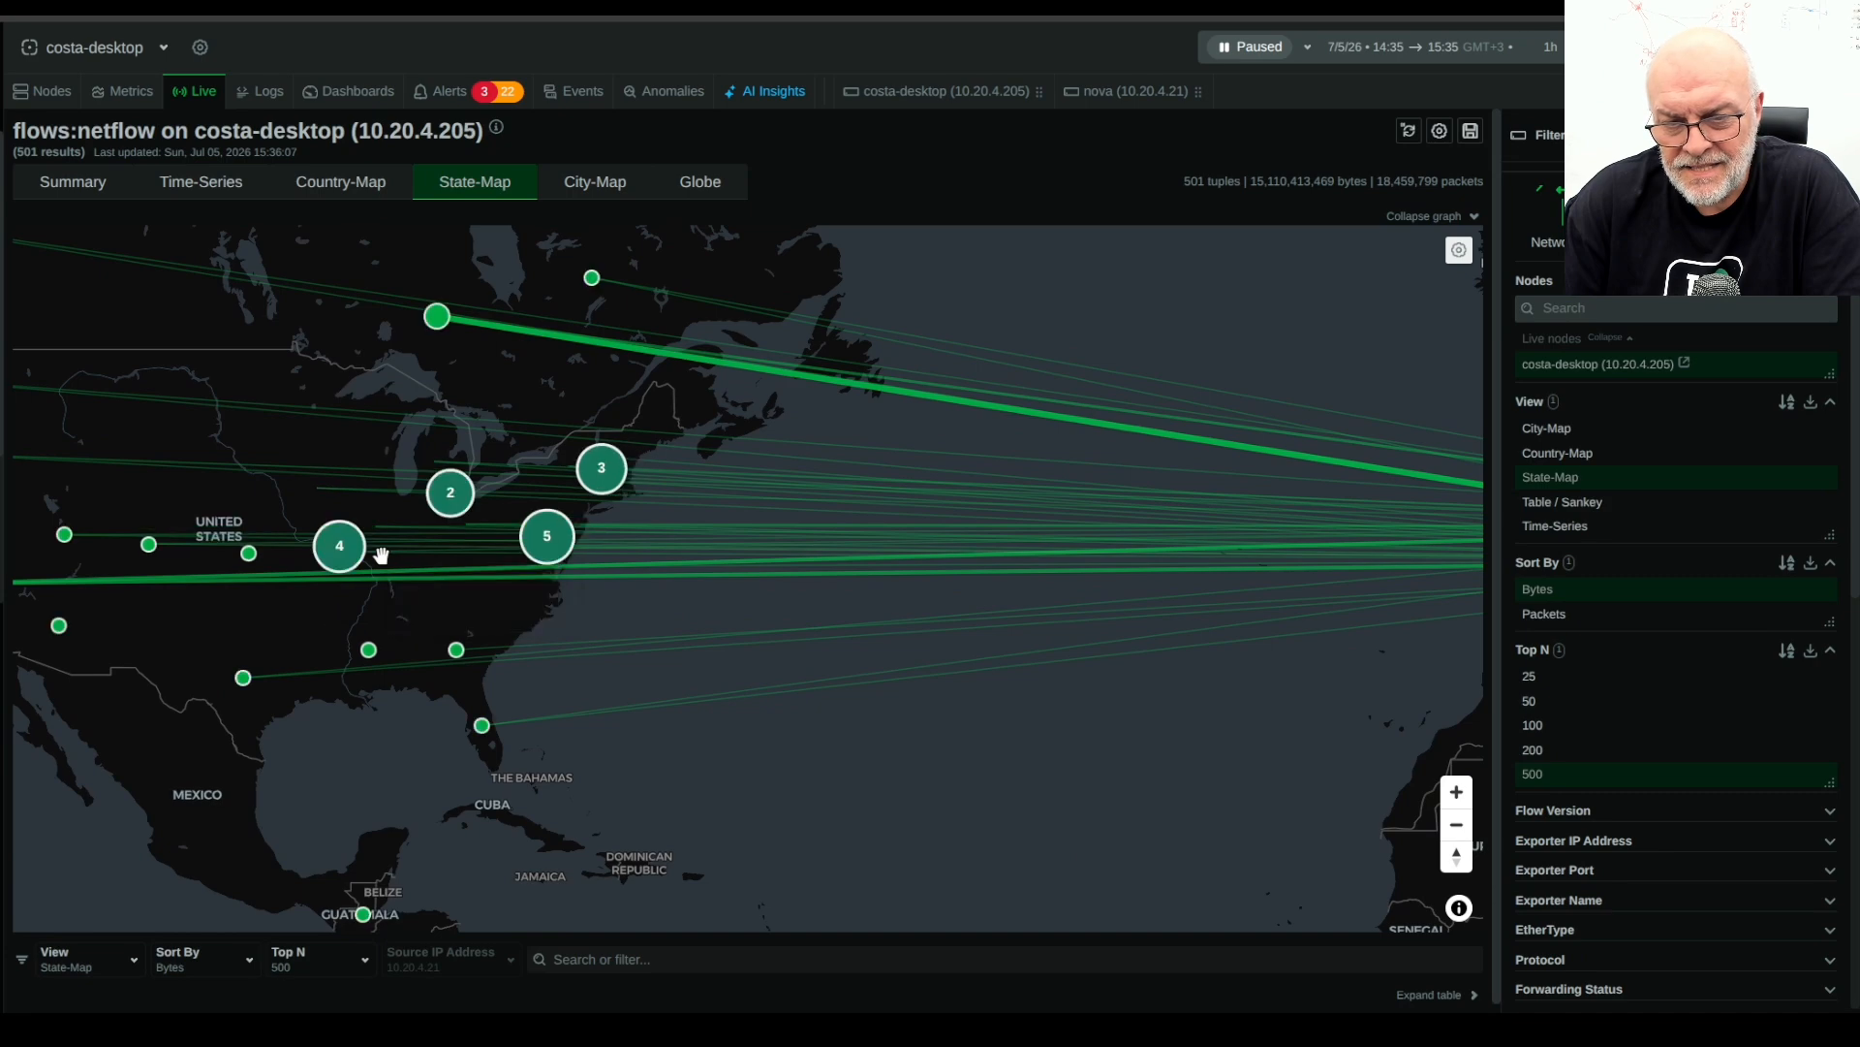
Examine the state-level traffic links converging on Greece and those reaching across Europe, Asia and the Atlantic
scroll(1039, 499, "up", 10)
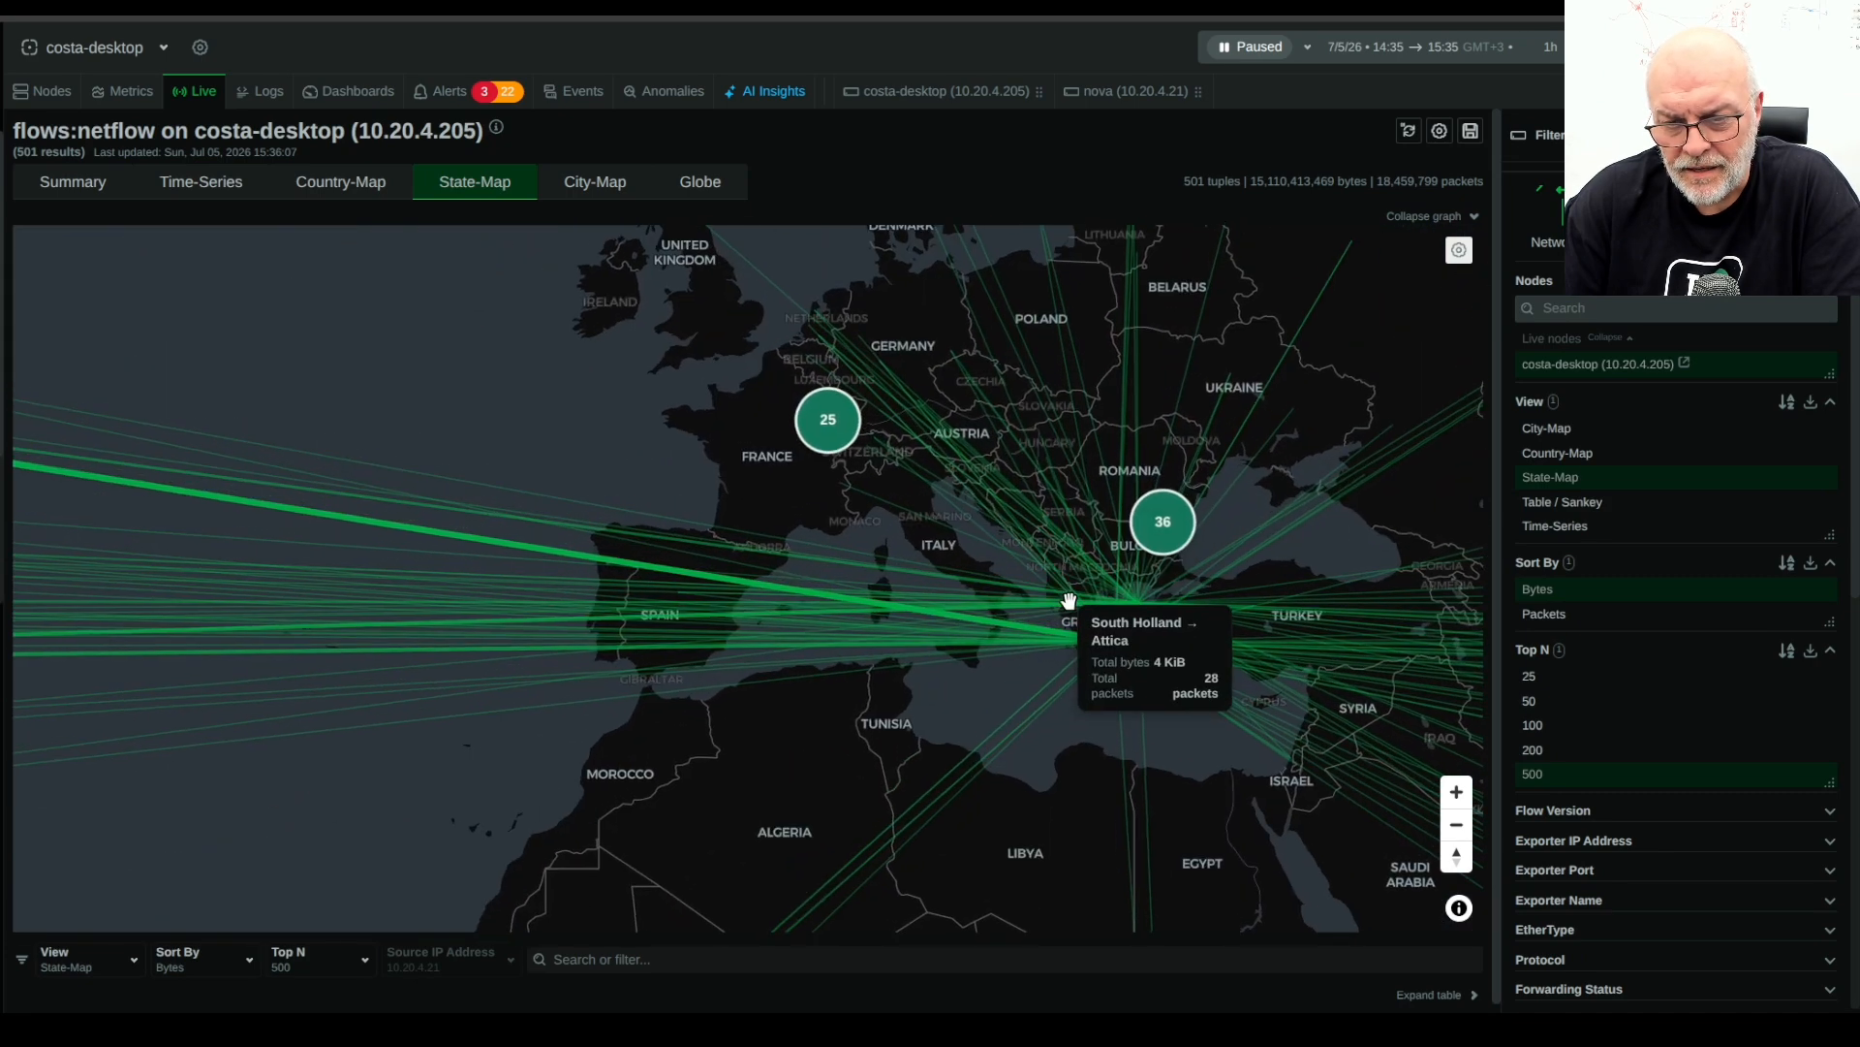
scroll(1124, 659, "up", 6)
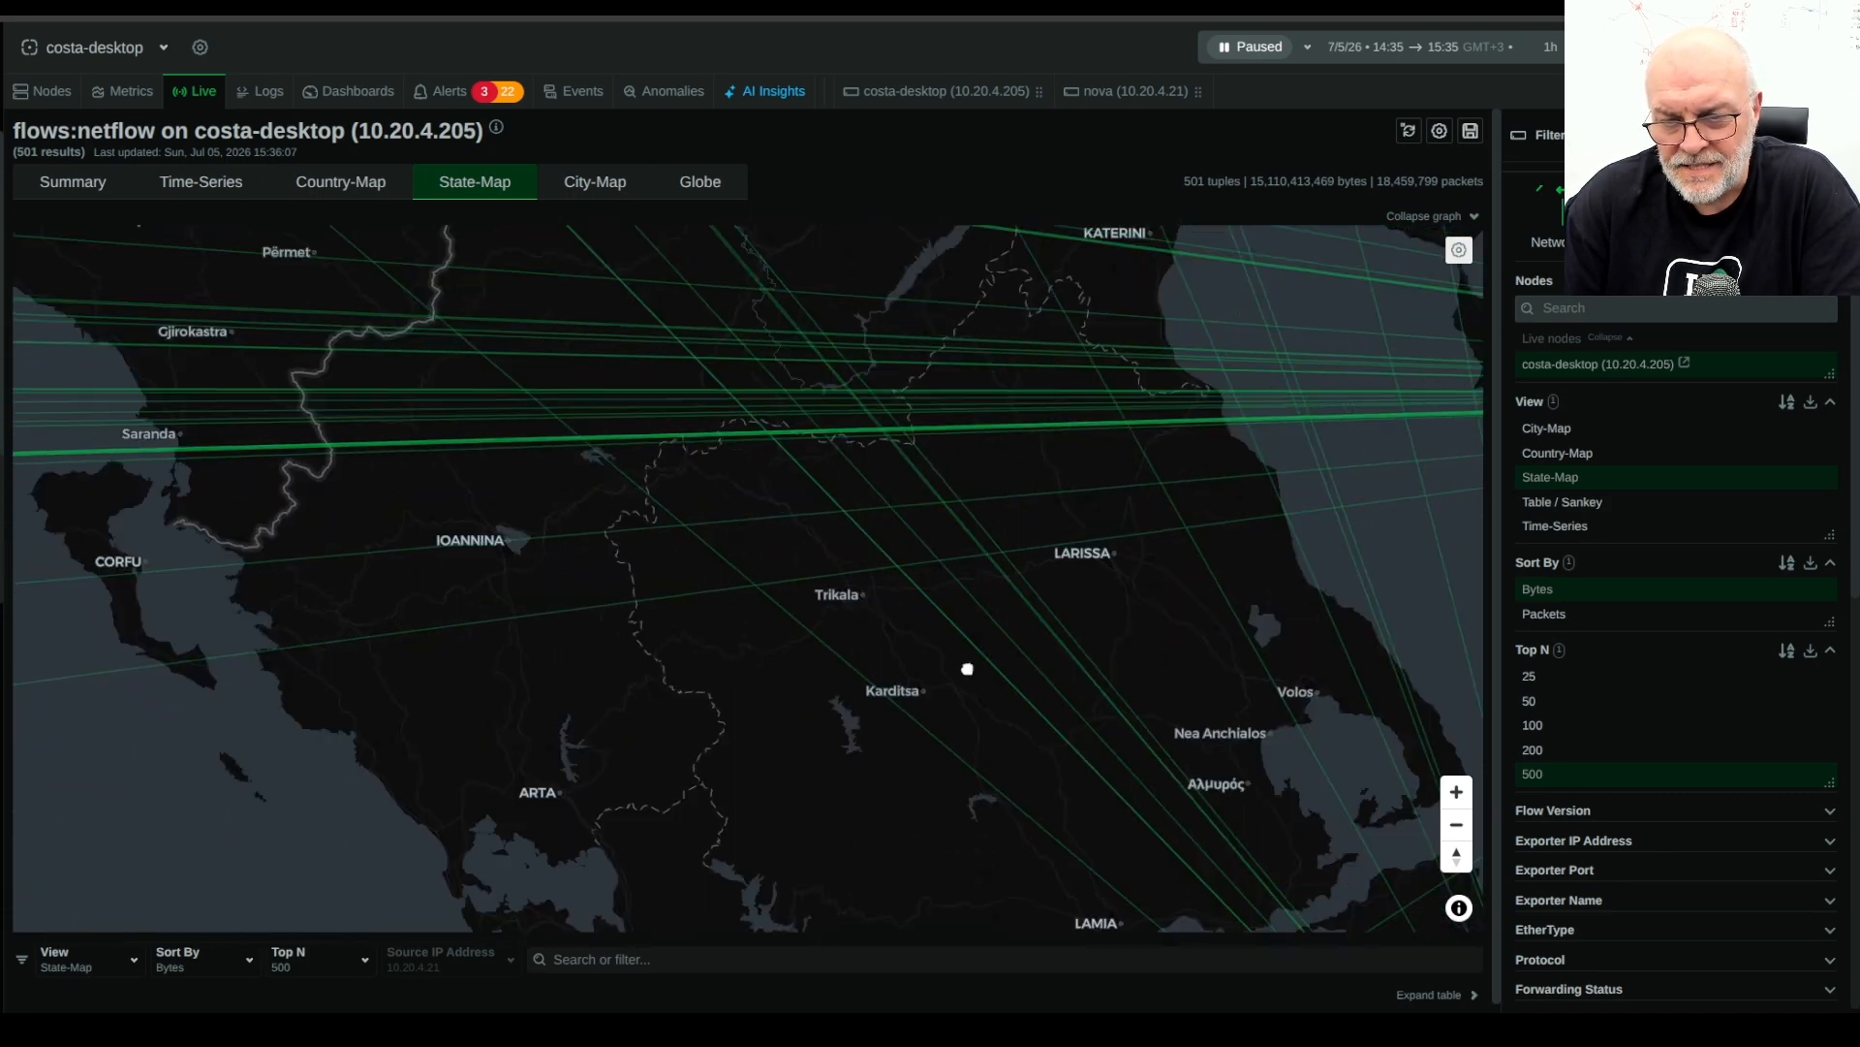
left_click_drag(967, 669, 486, 555)
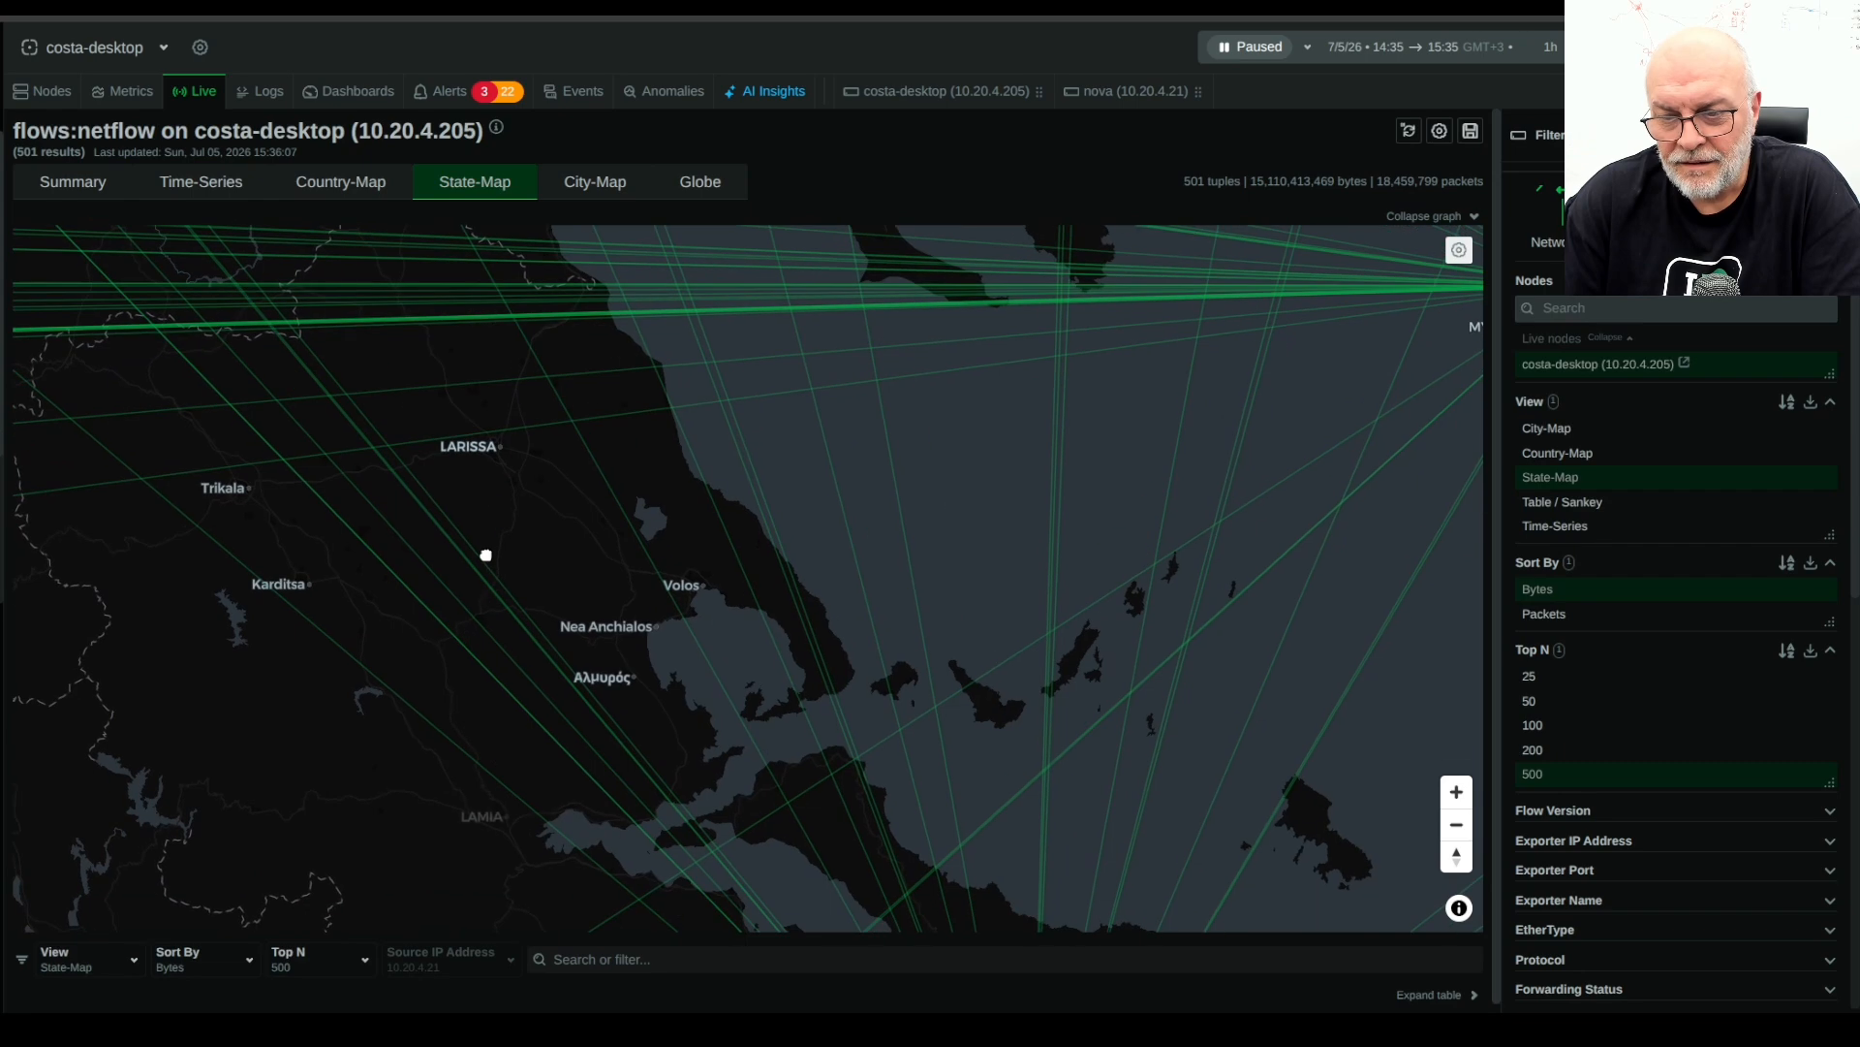
scroll(1120, 399, "down", 8)
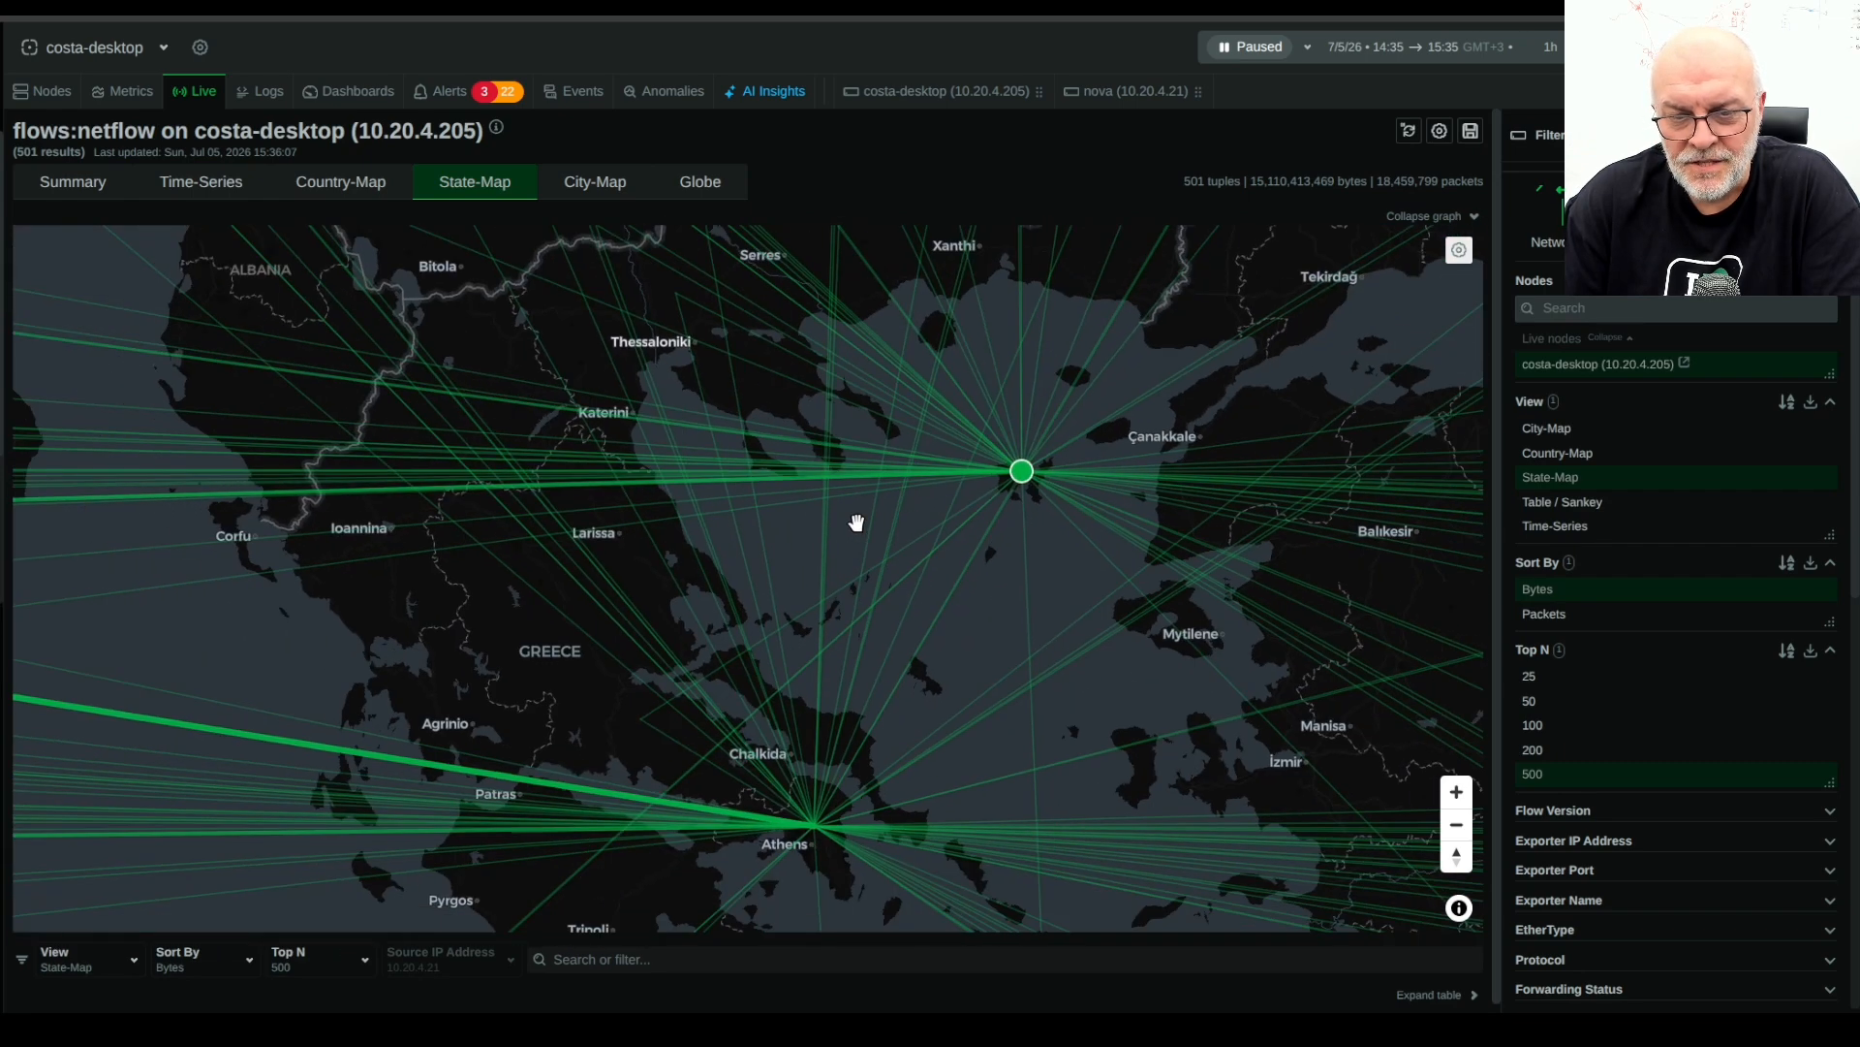
scroll(602, 520, "down", 5)
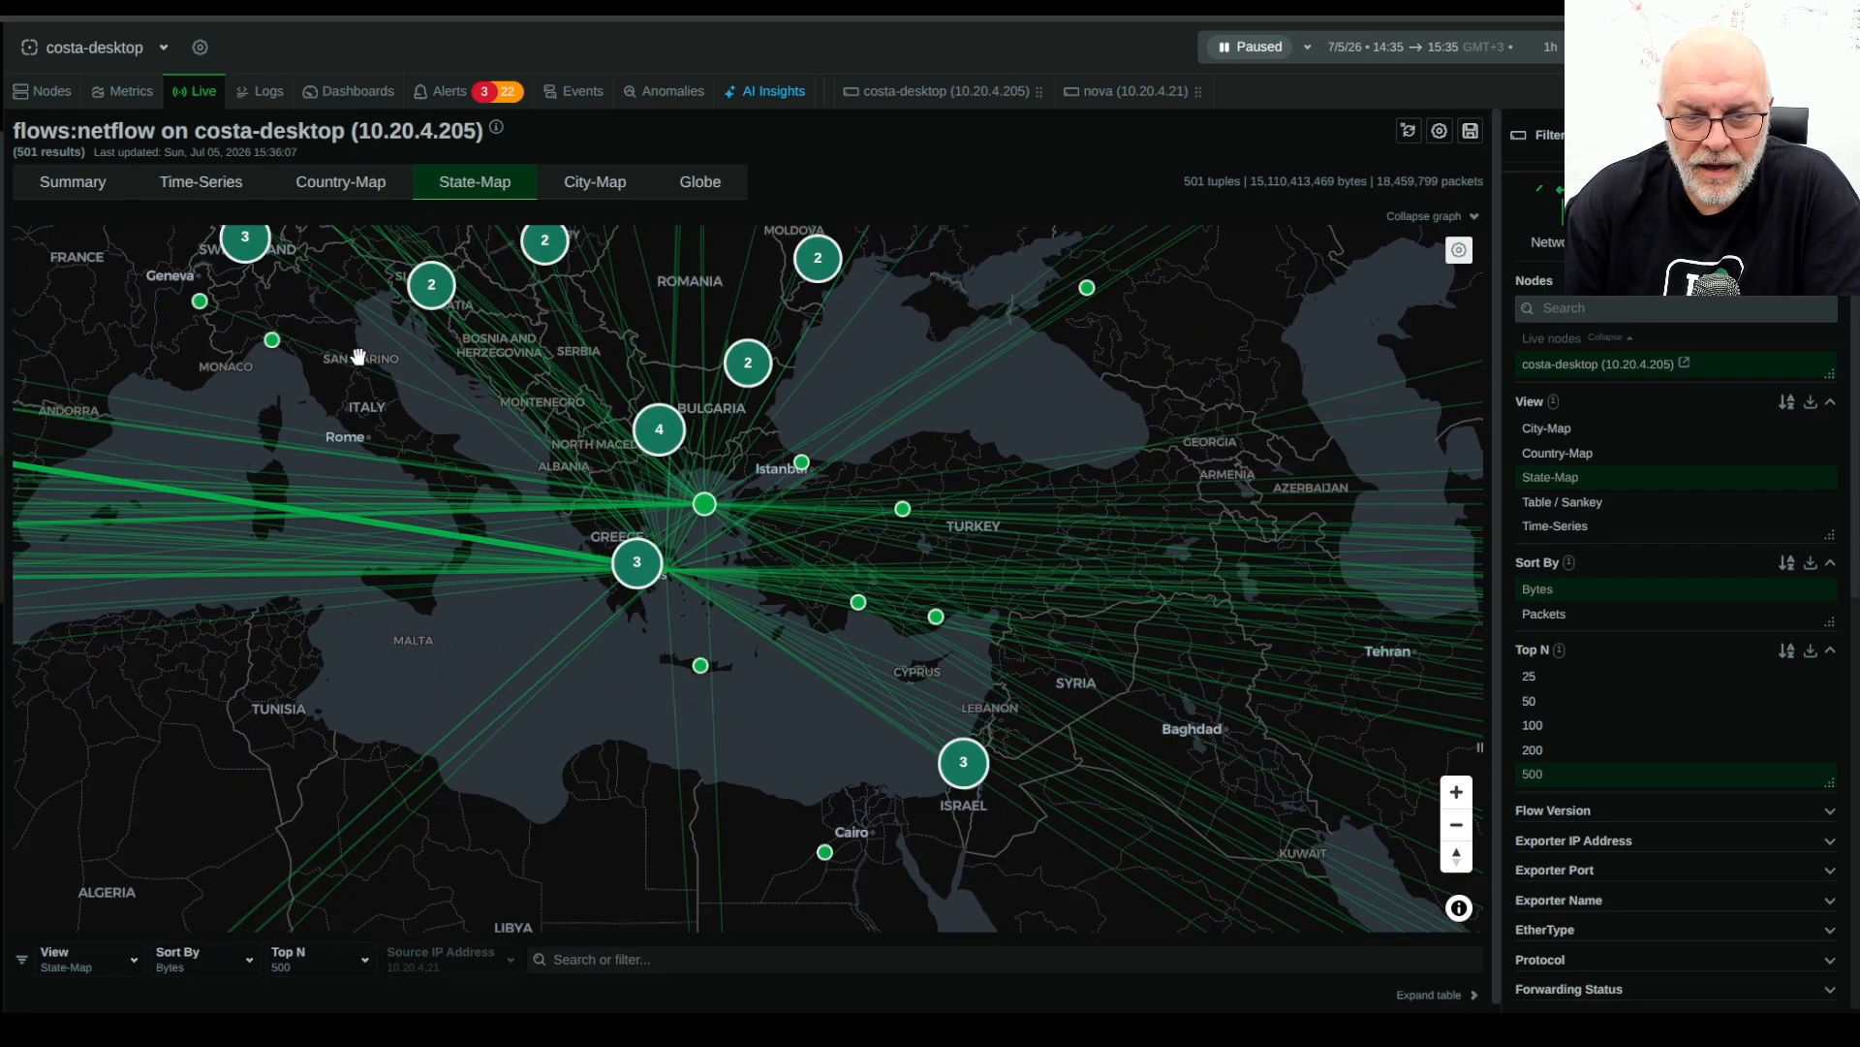
scroll(467, 400, "down", 6)
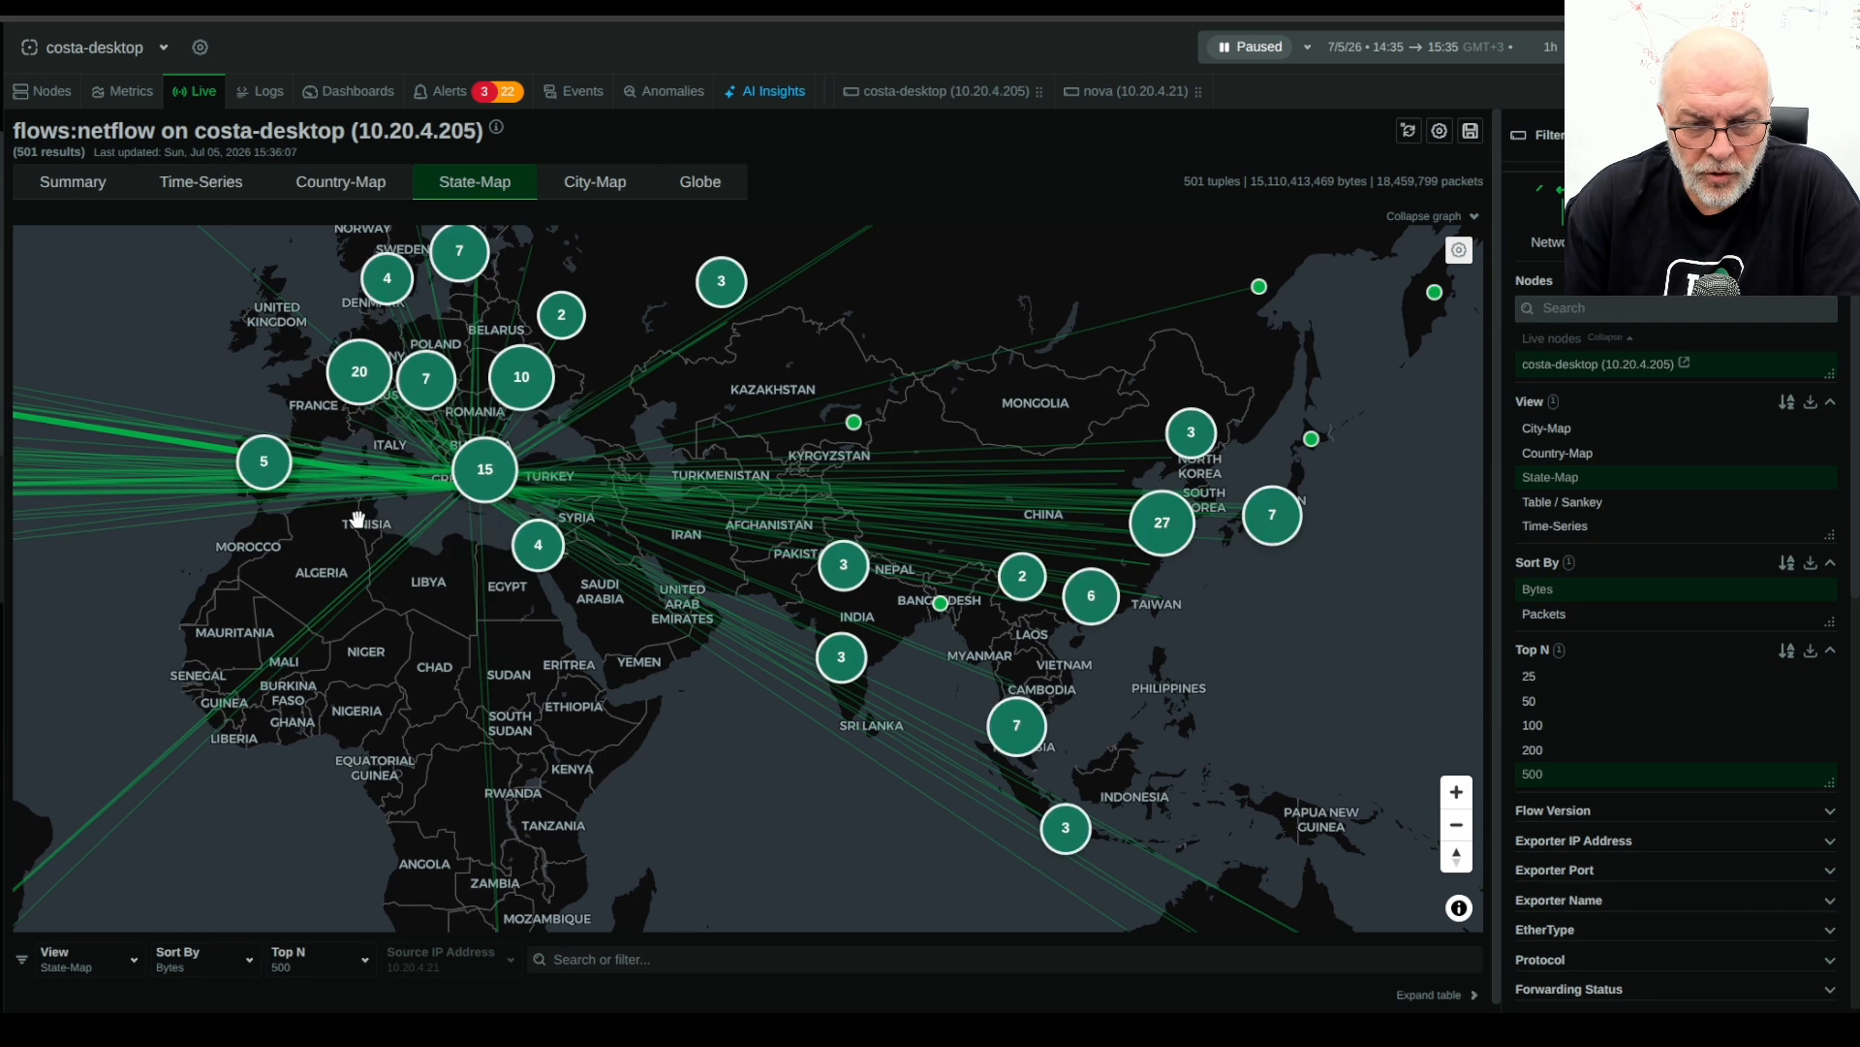
left_click_drag(594, 551, 827, 588)
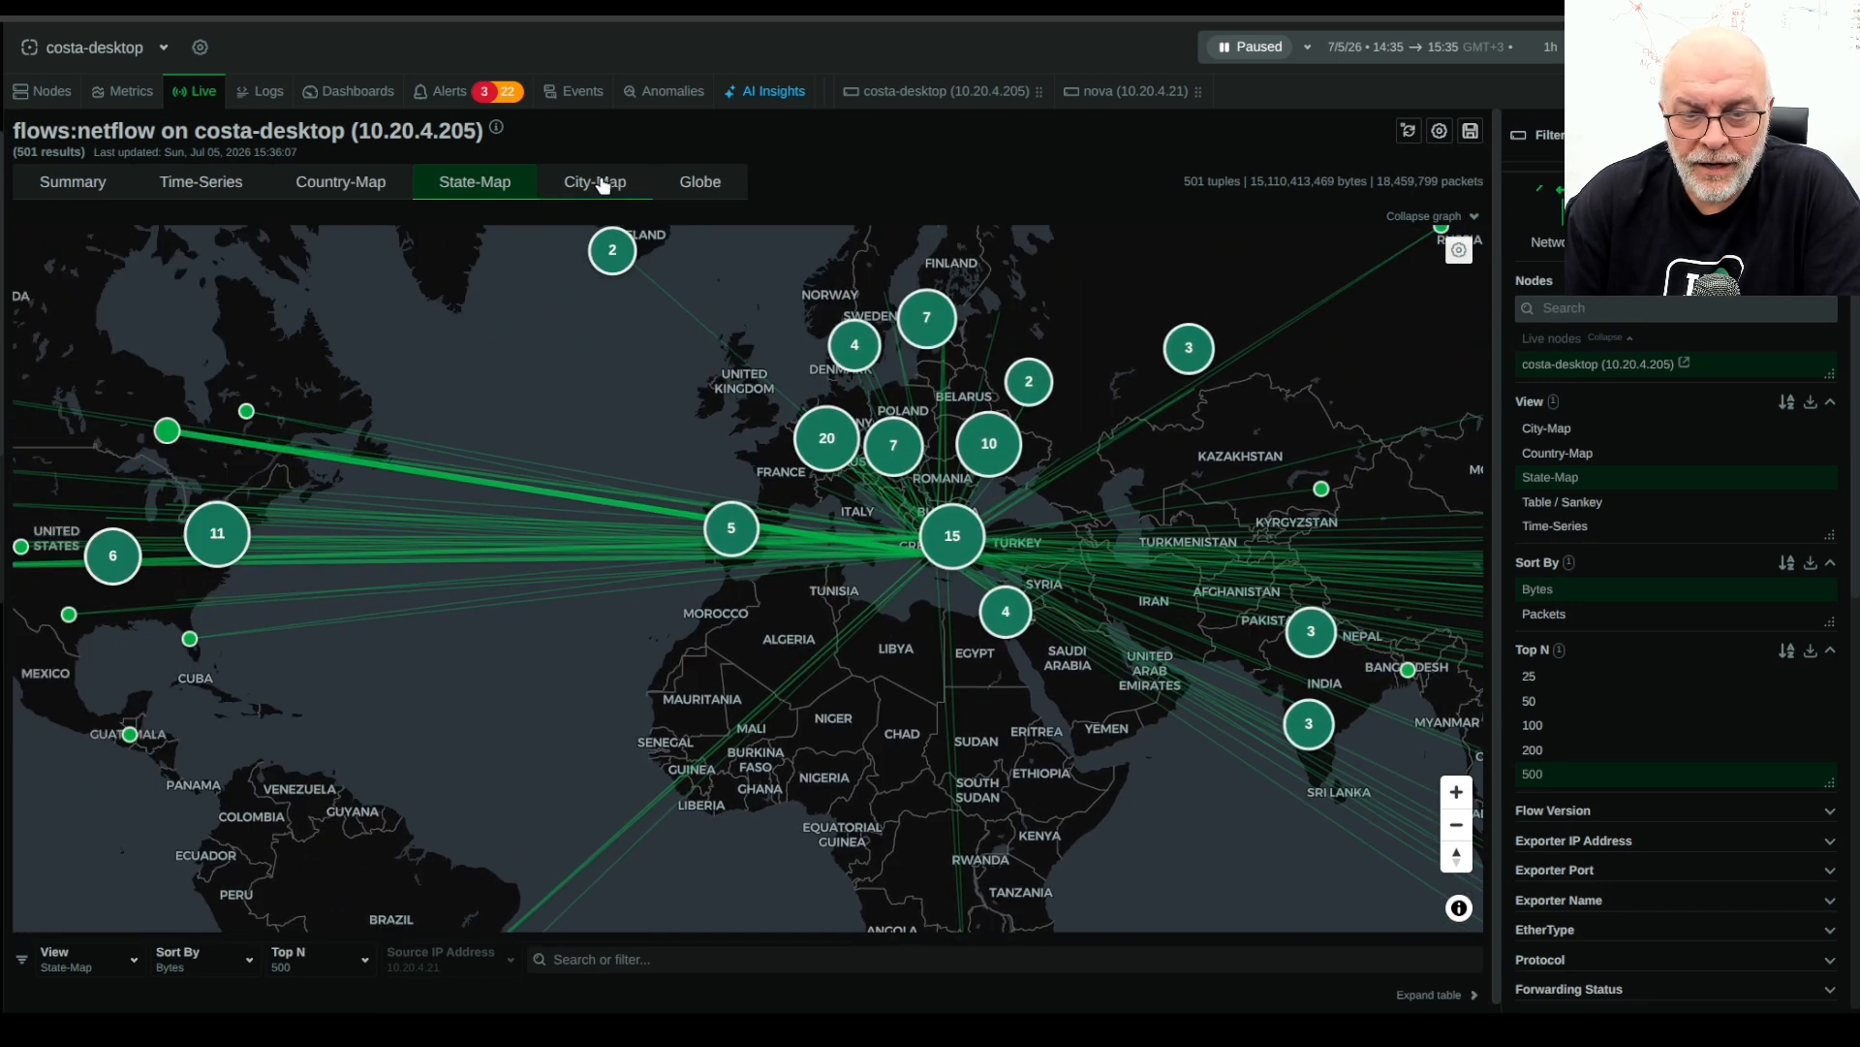
Switch the flows to the City-Map view and examine the traffic links ending in the San Francisco Bay area
left_click(603, 183)
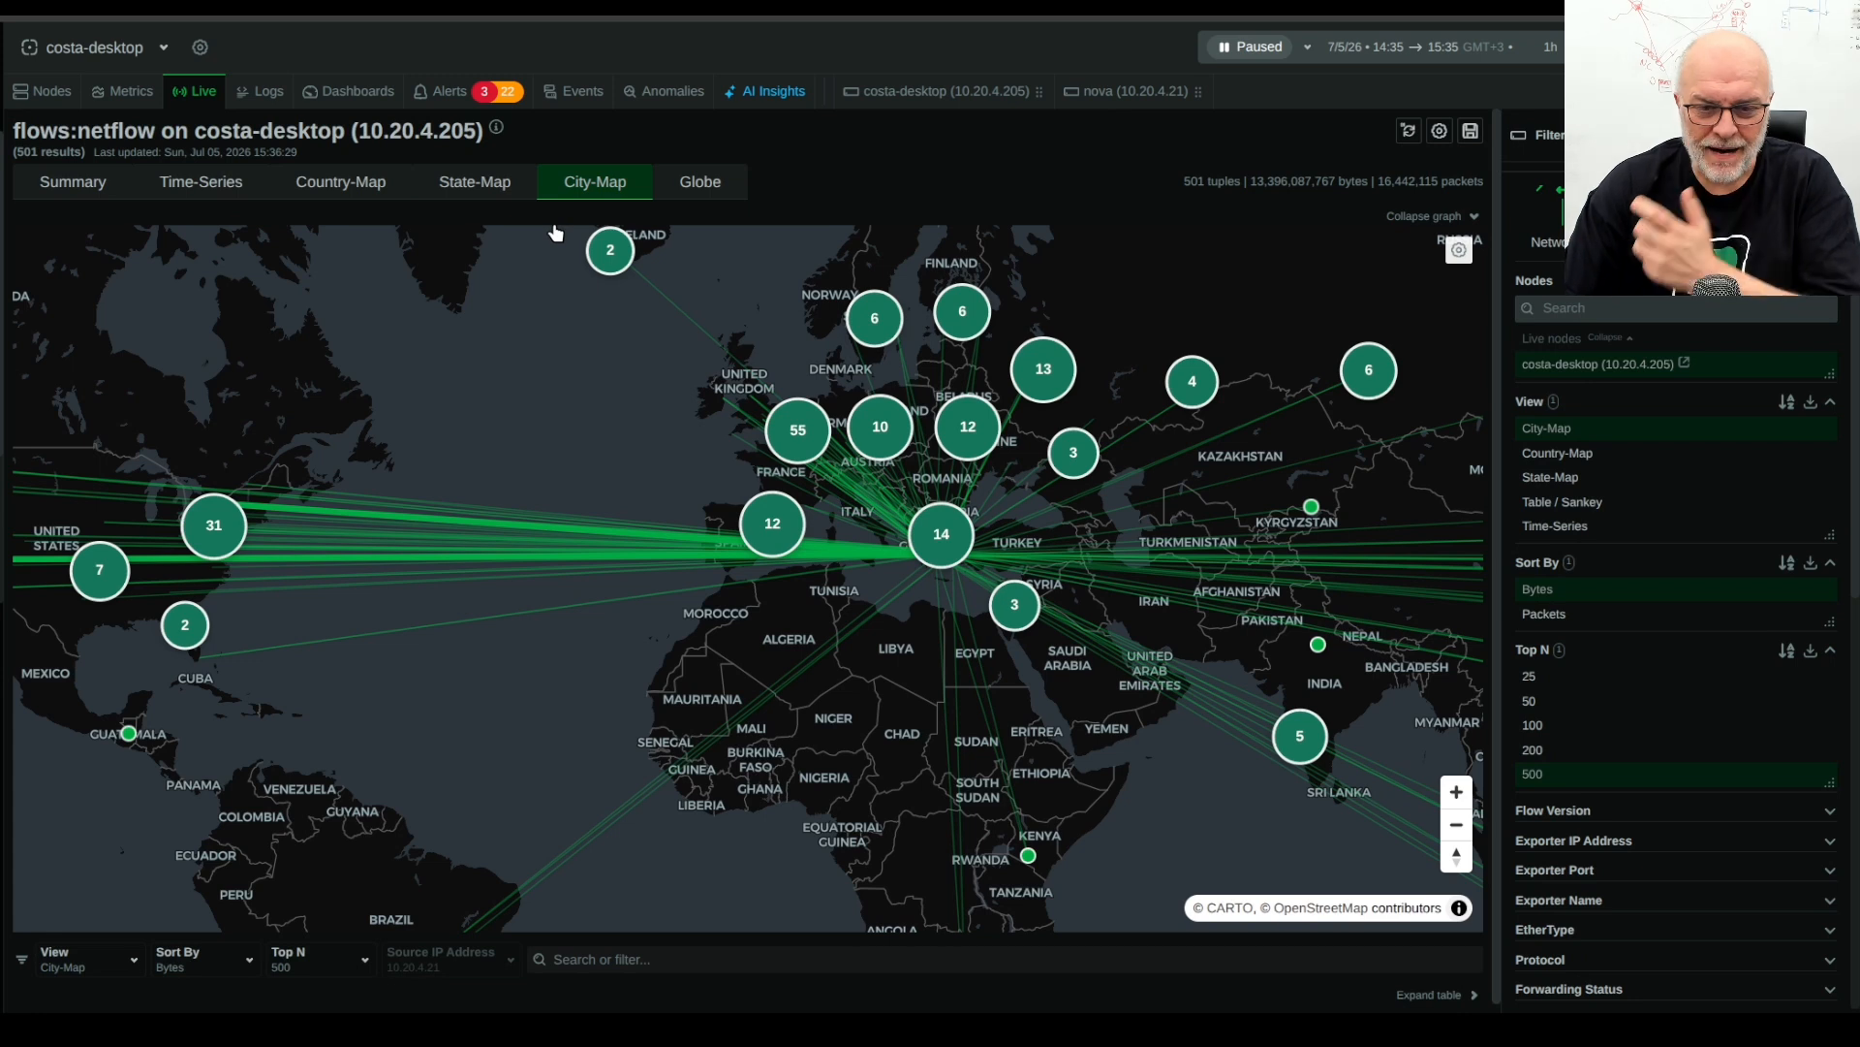
left_click_drag(262, 430, 826, 394)
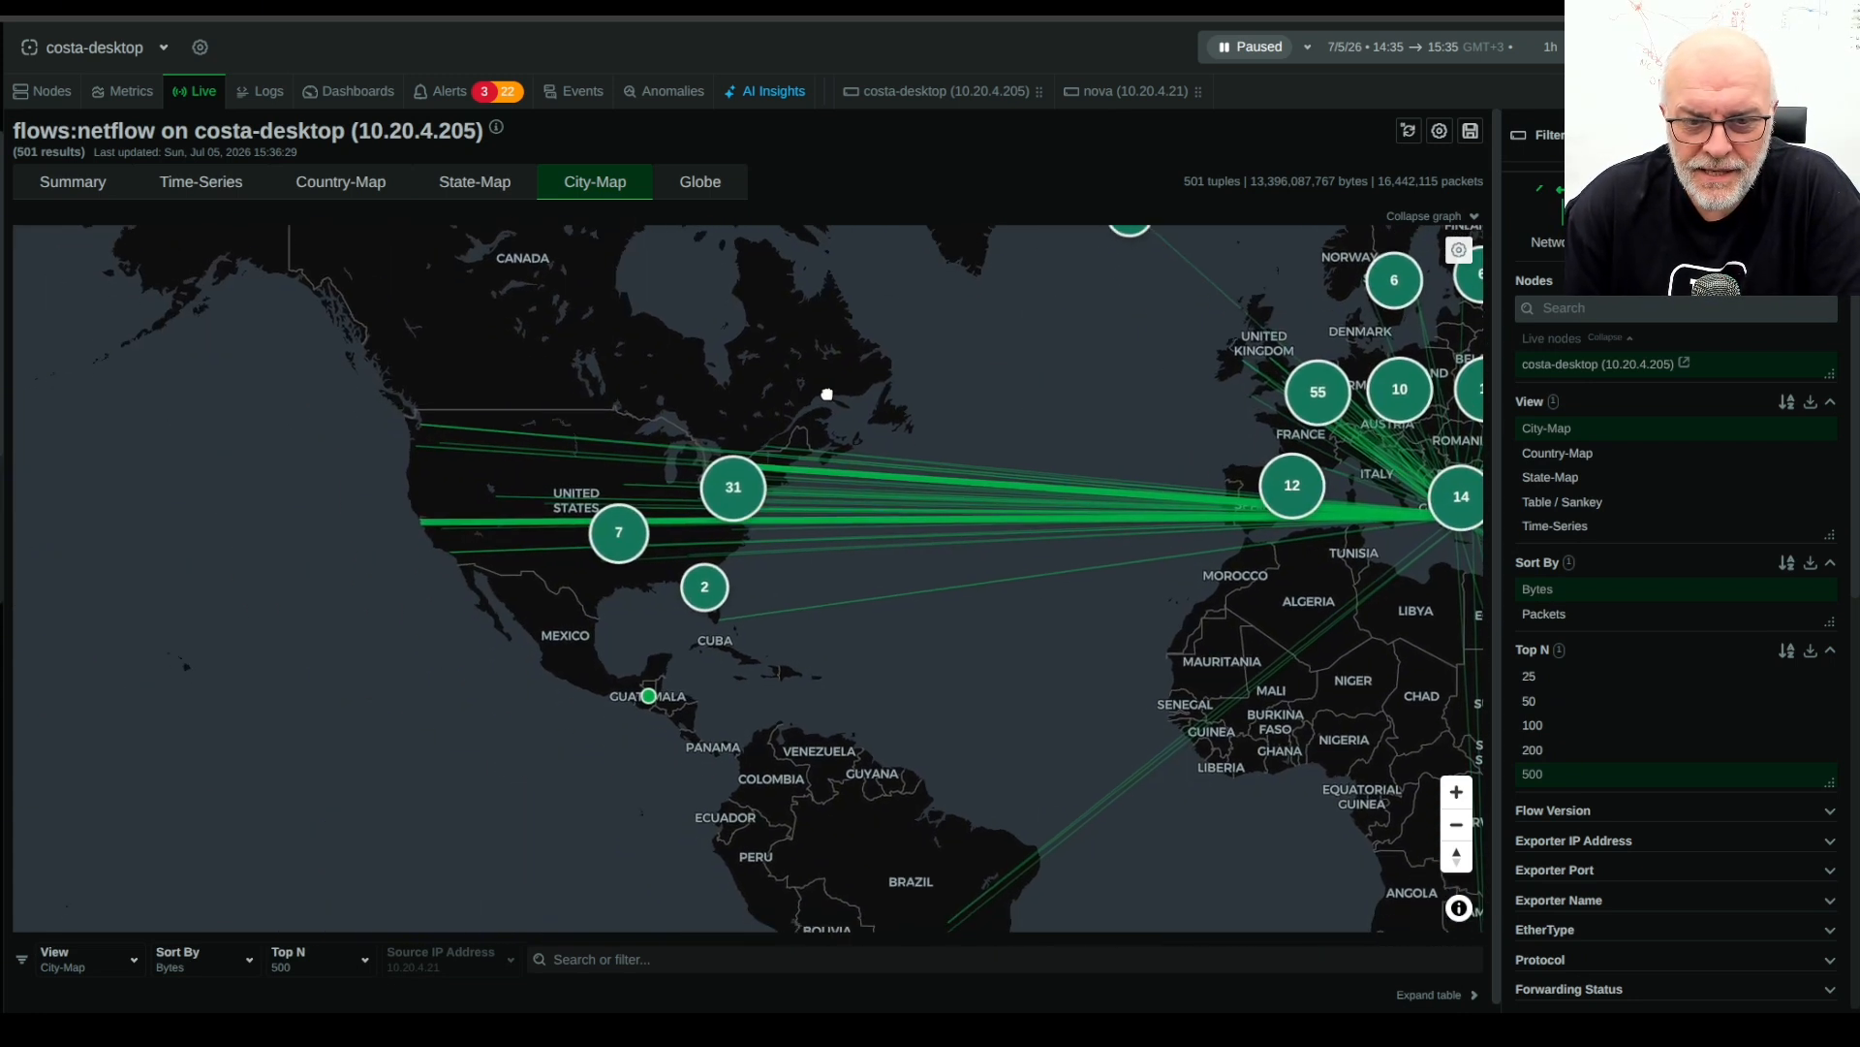
scroll(439, 473, "up", 5)
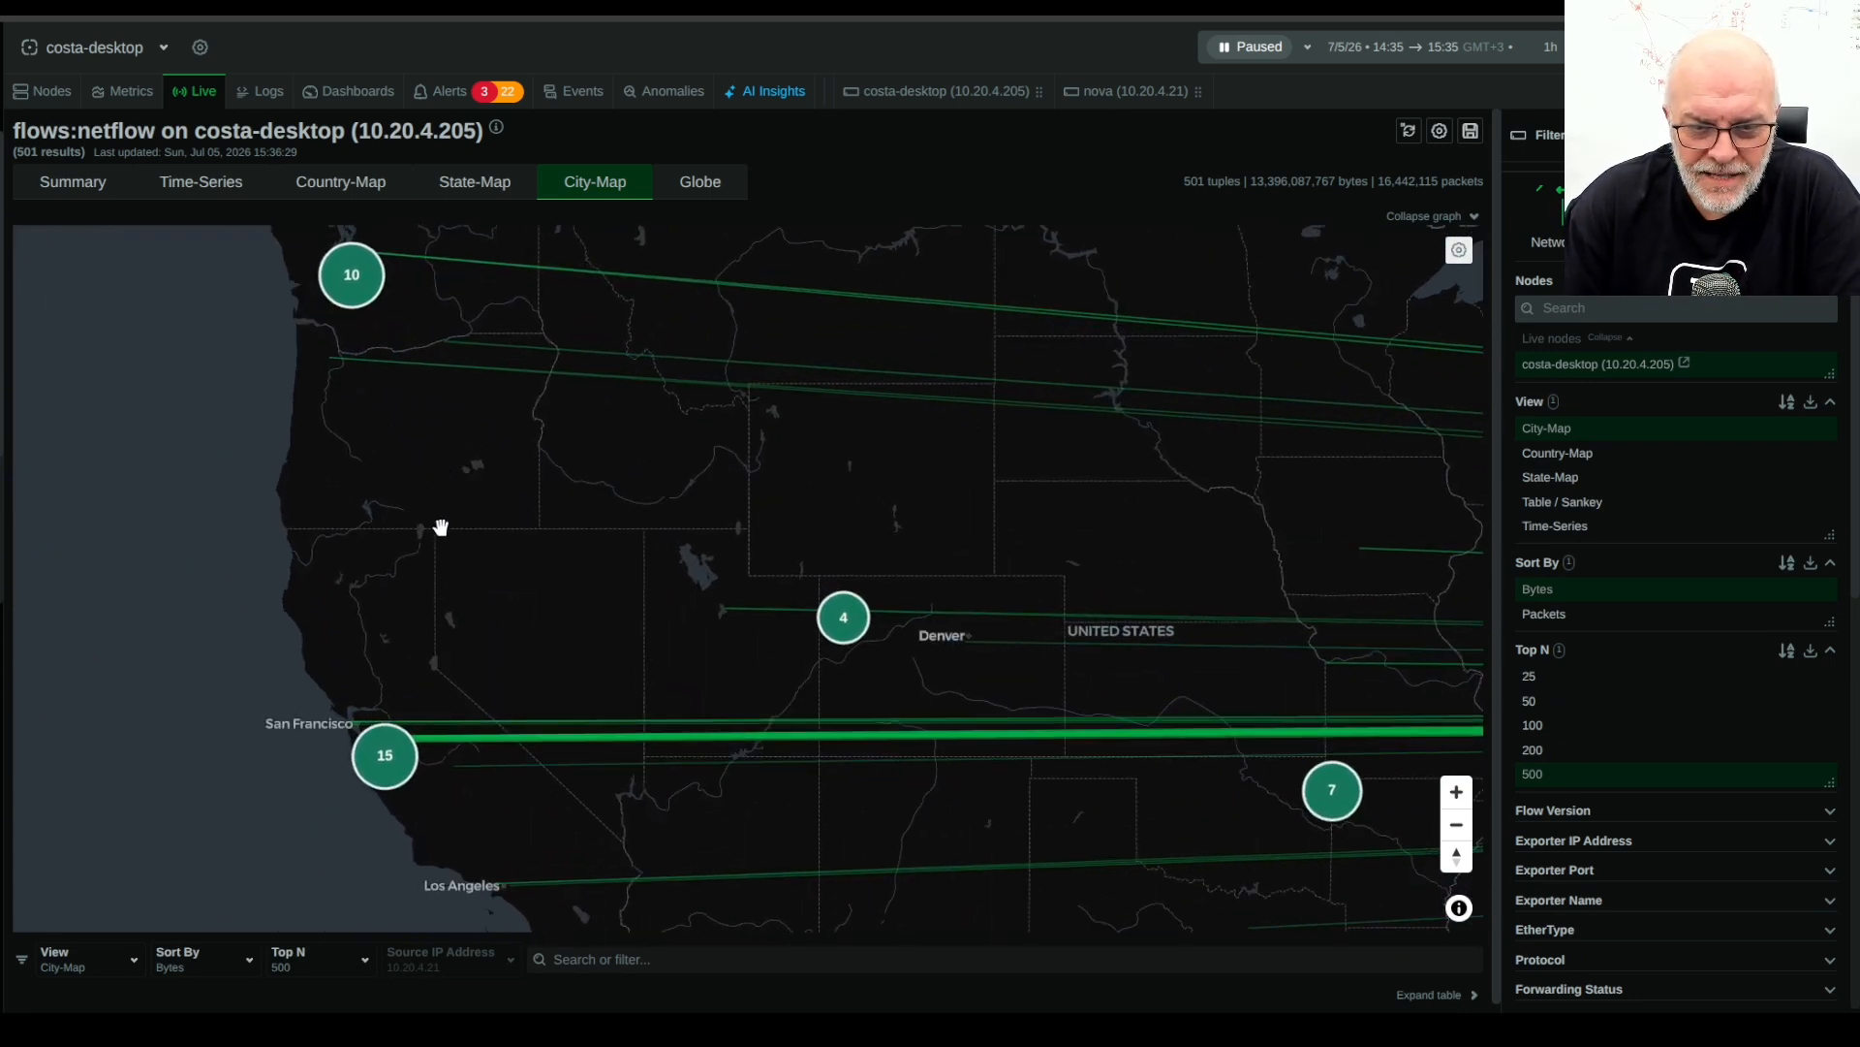
scroll(427, 766, "up", 10)
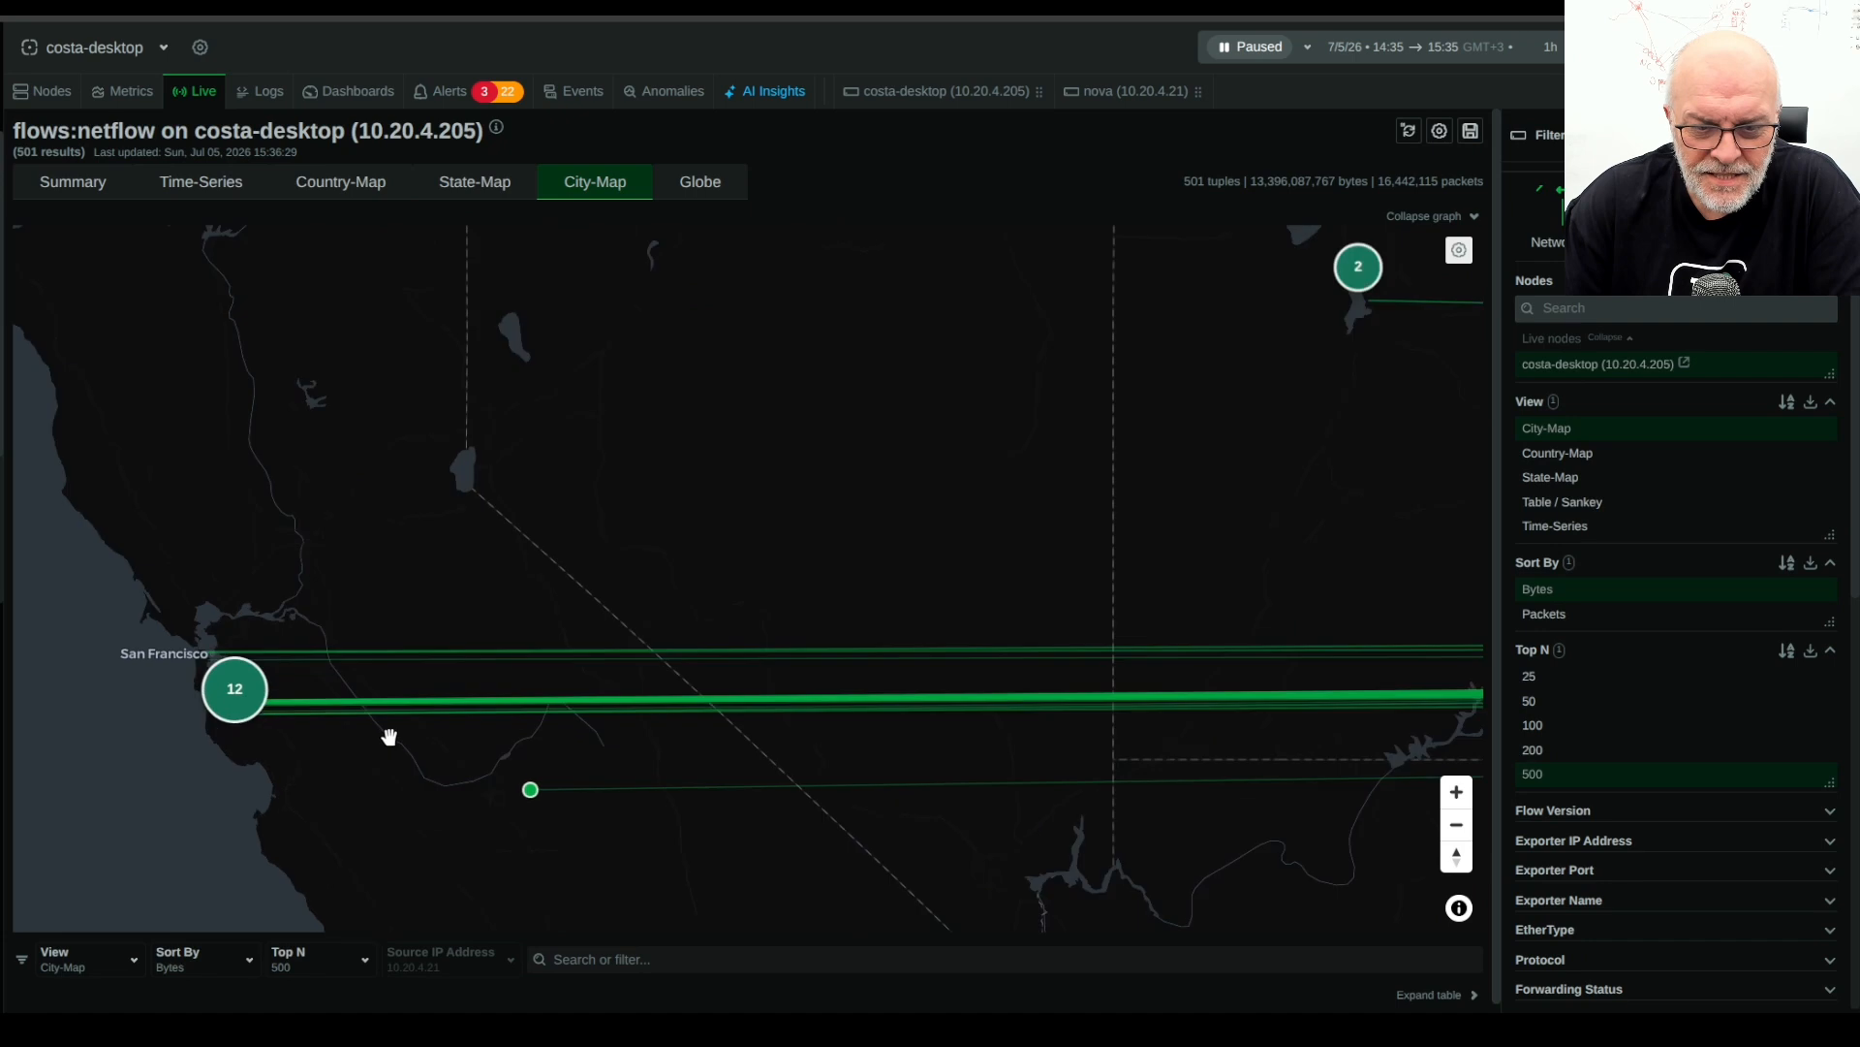
left_click_drag(356, 714, 1148, 722)
left_click_drag(506, 659, 921, 685)
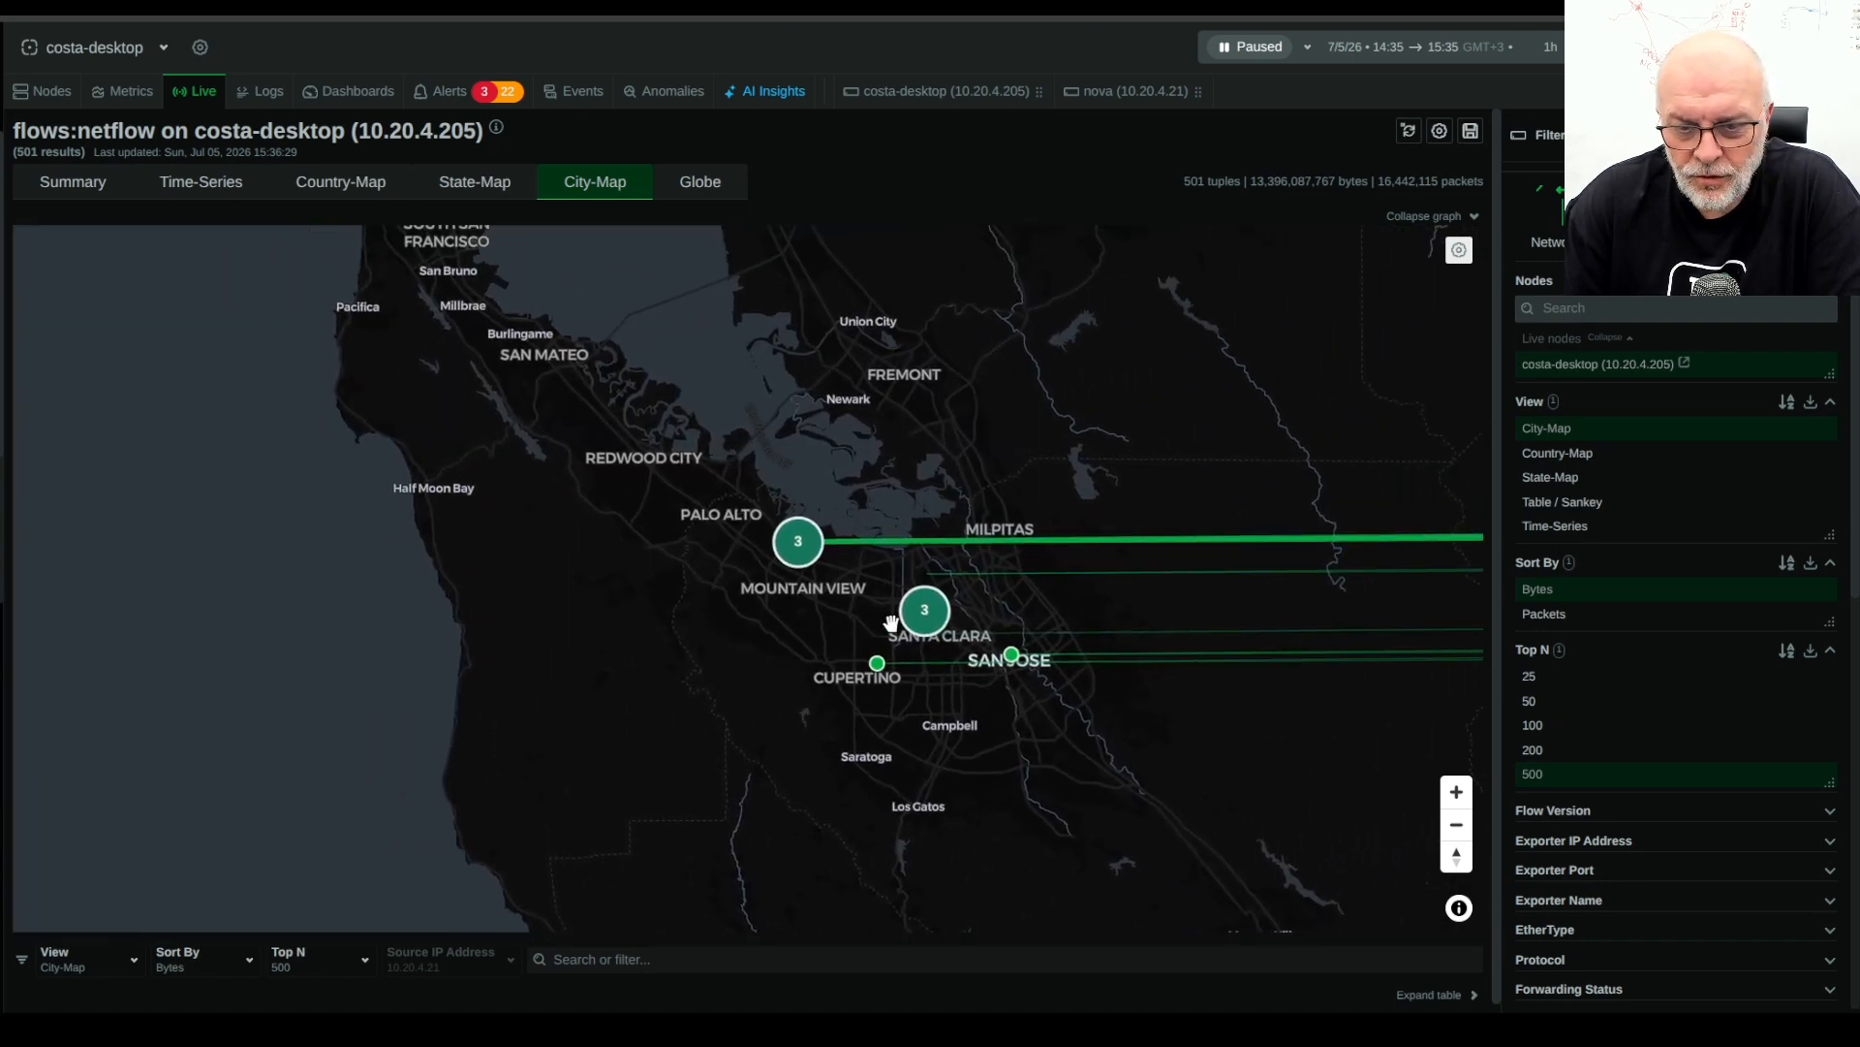
Inspect the Mountain View cluster on the city map down to building level and show the main city node's traffic details
scroll(890, 623, "up", 5)
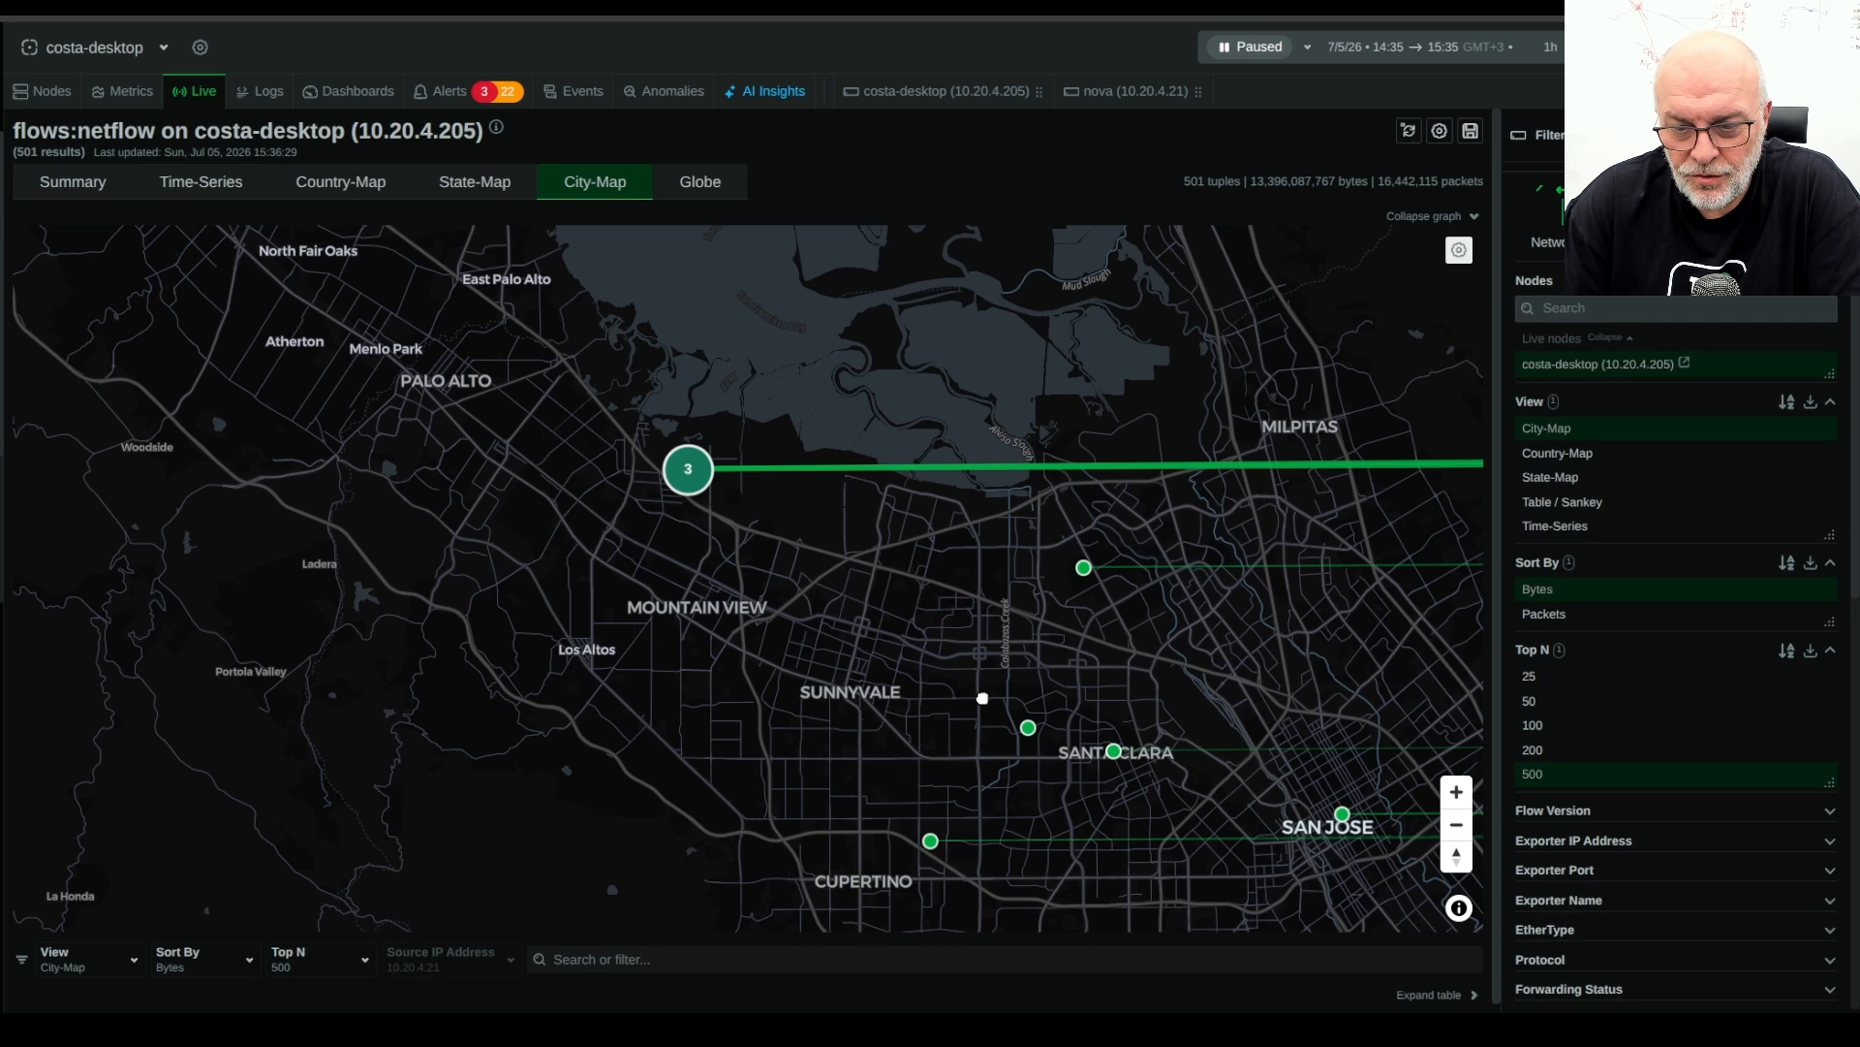
left_click_drag(983, 698, 934, 726)
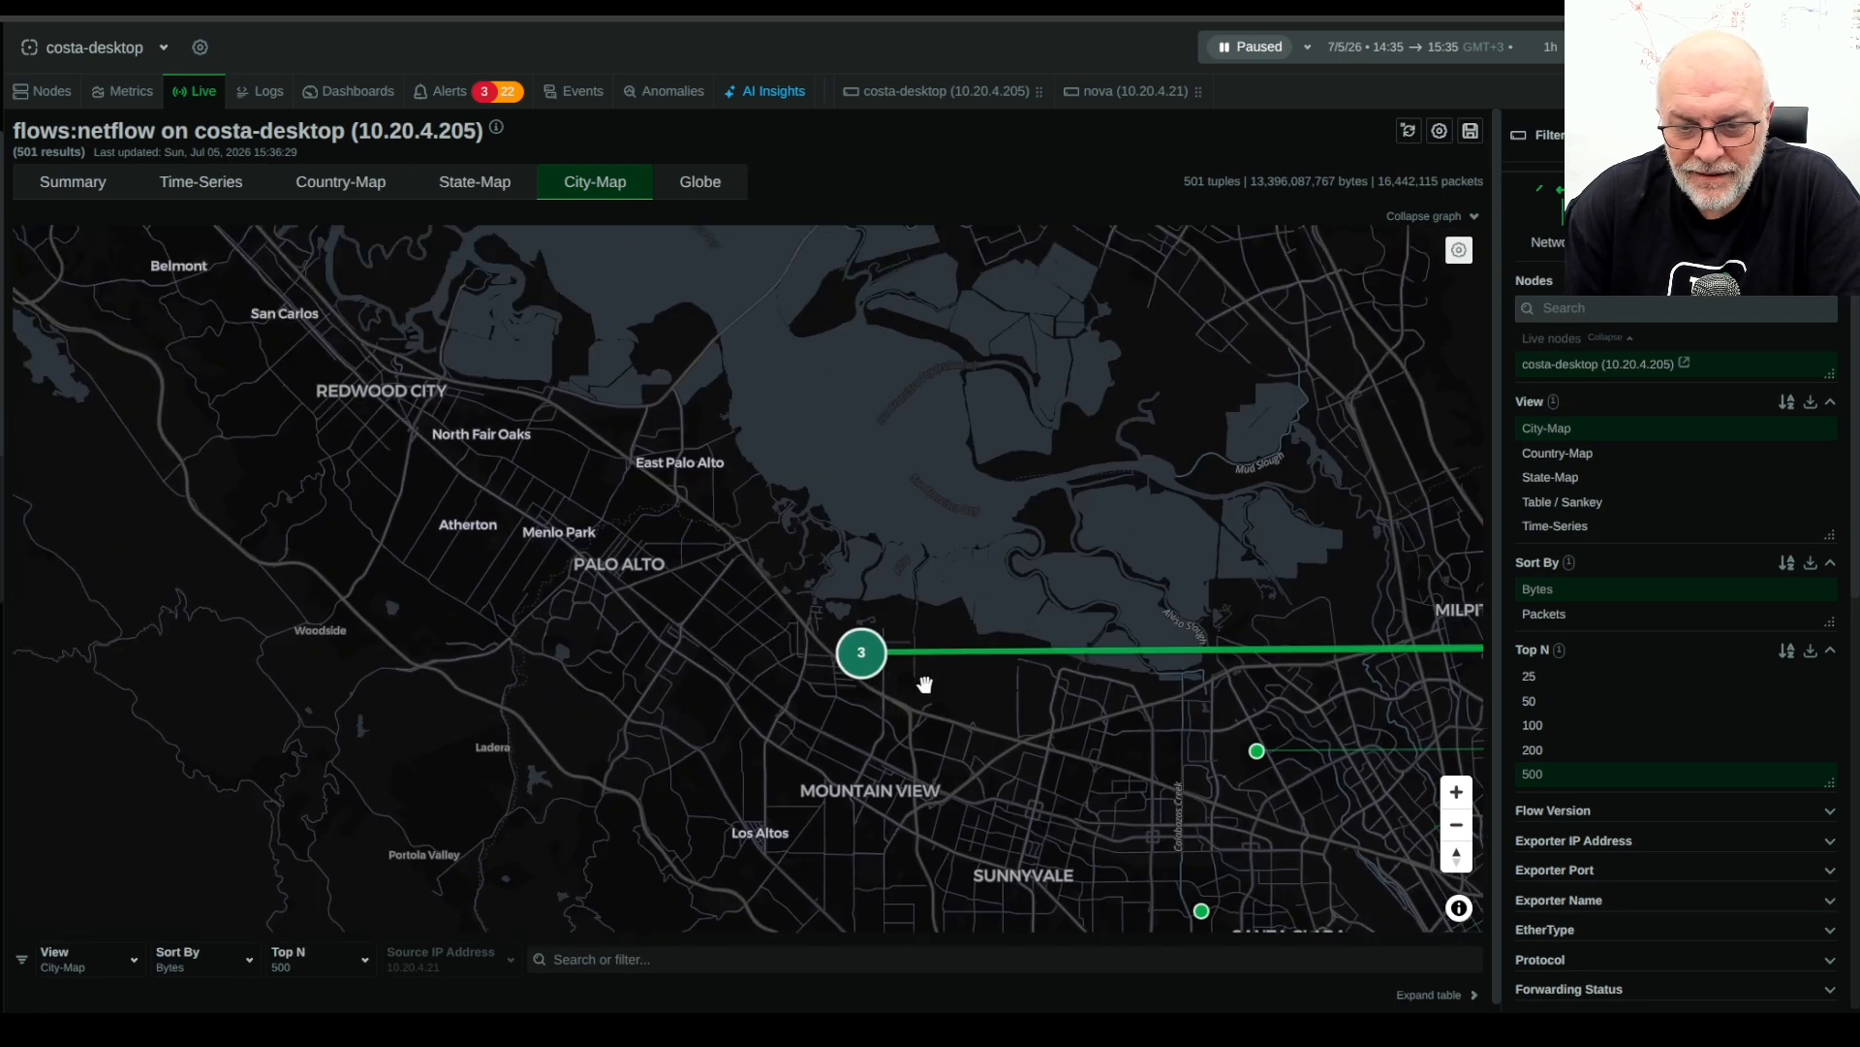
scroll(922, 685, "up", 3)
scroll(727, 620, "up", 2)
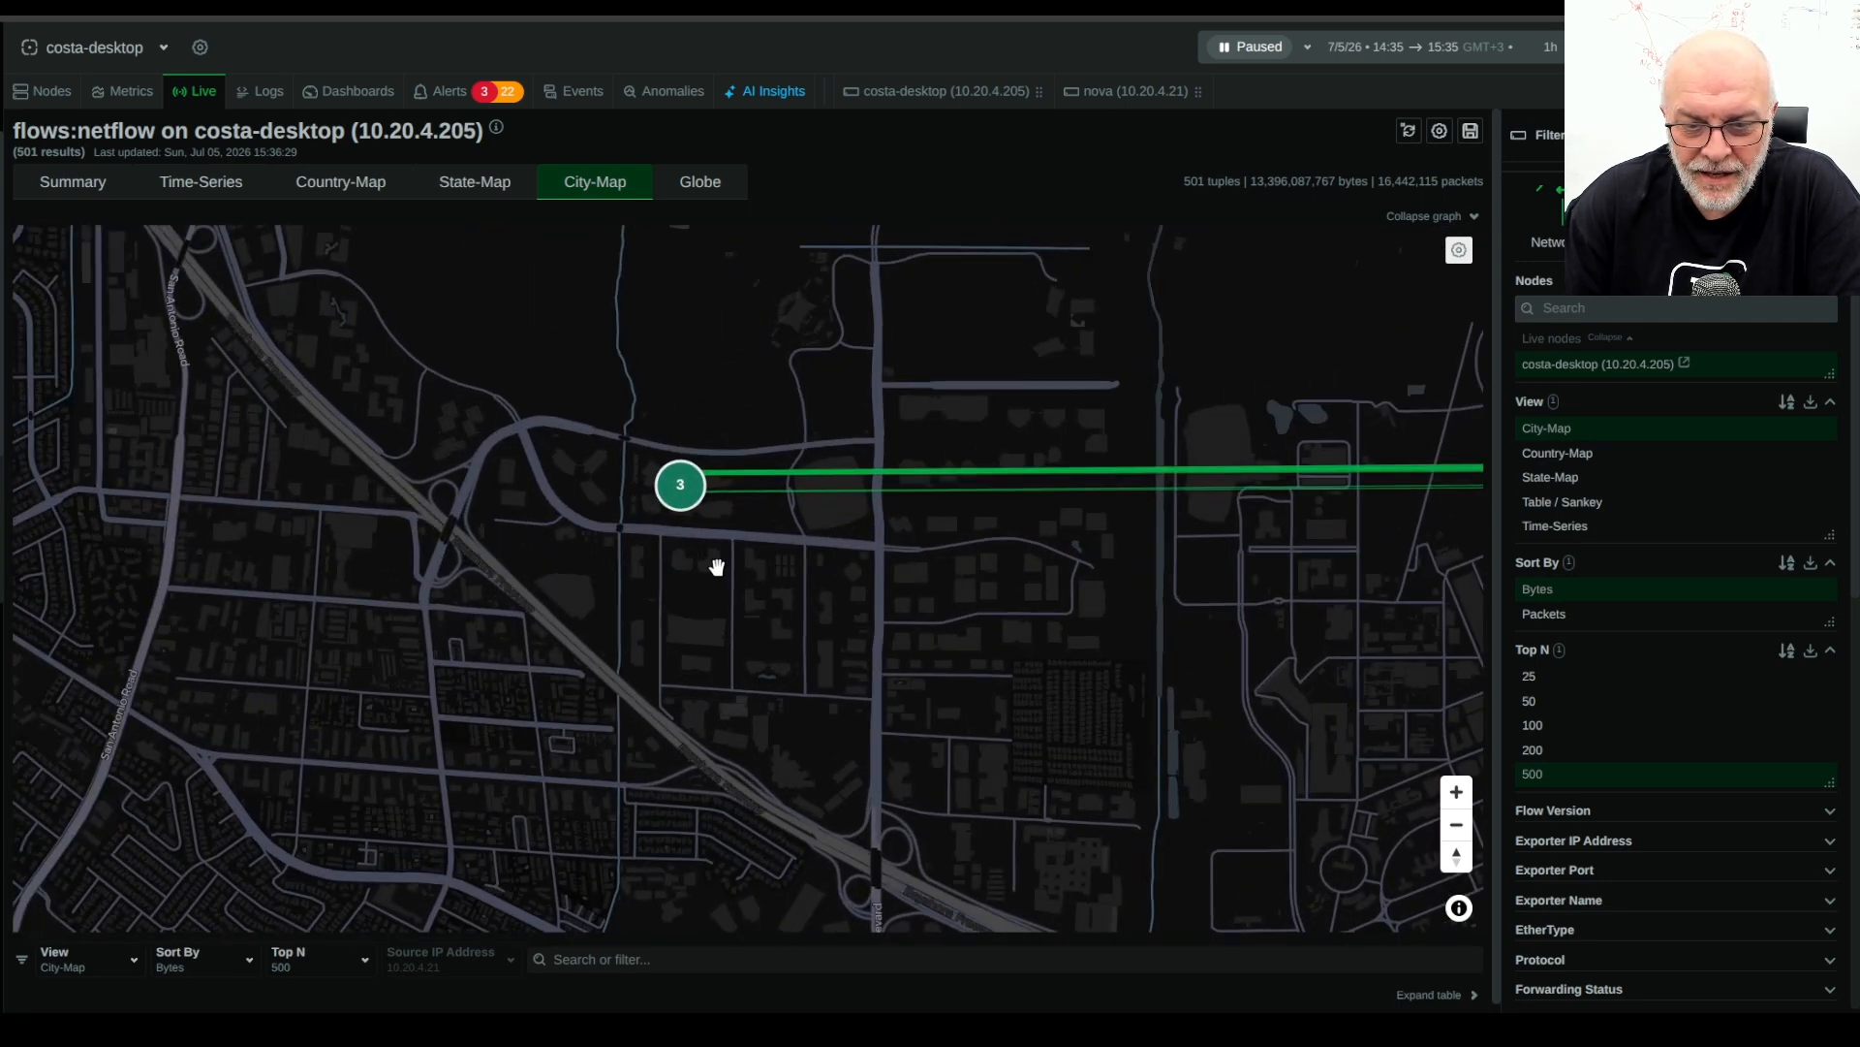
scroll(715, 566, "up", 5)
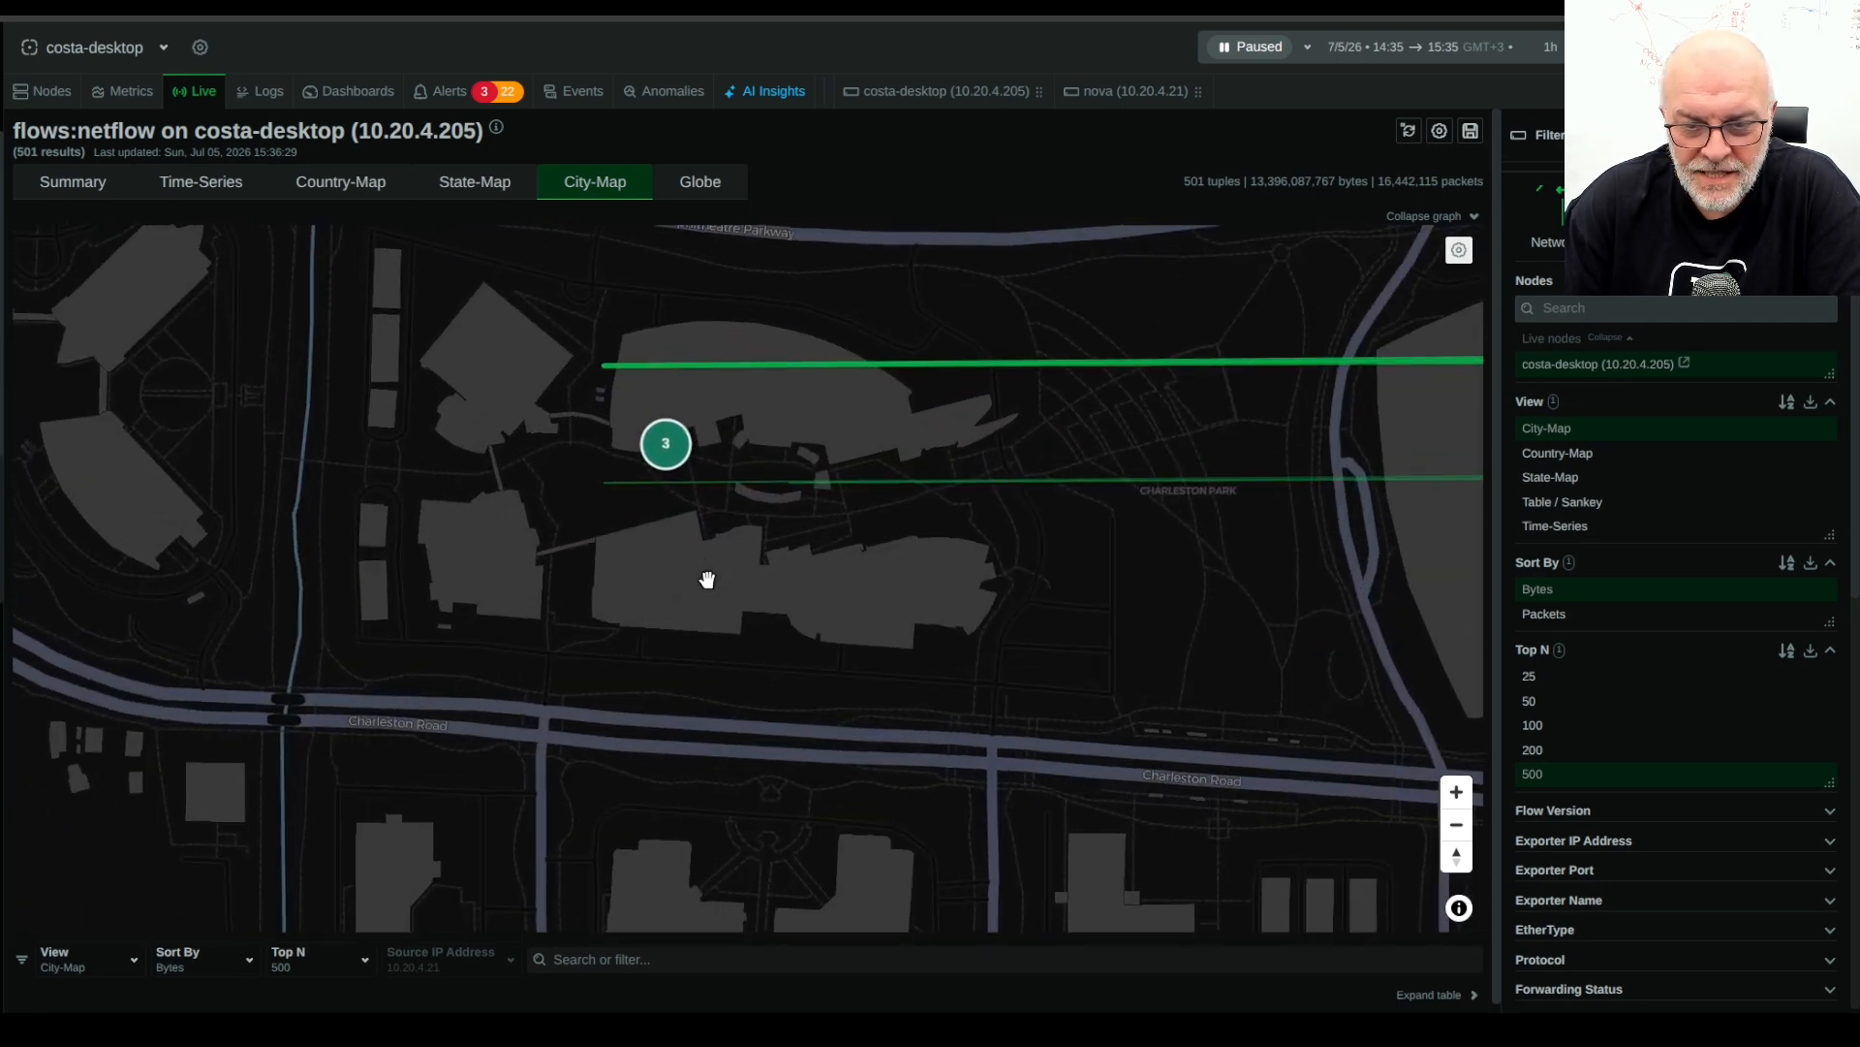
scroll(708, 579, "up", 2)
left_click_drag(594, 502, 723, 756)
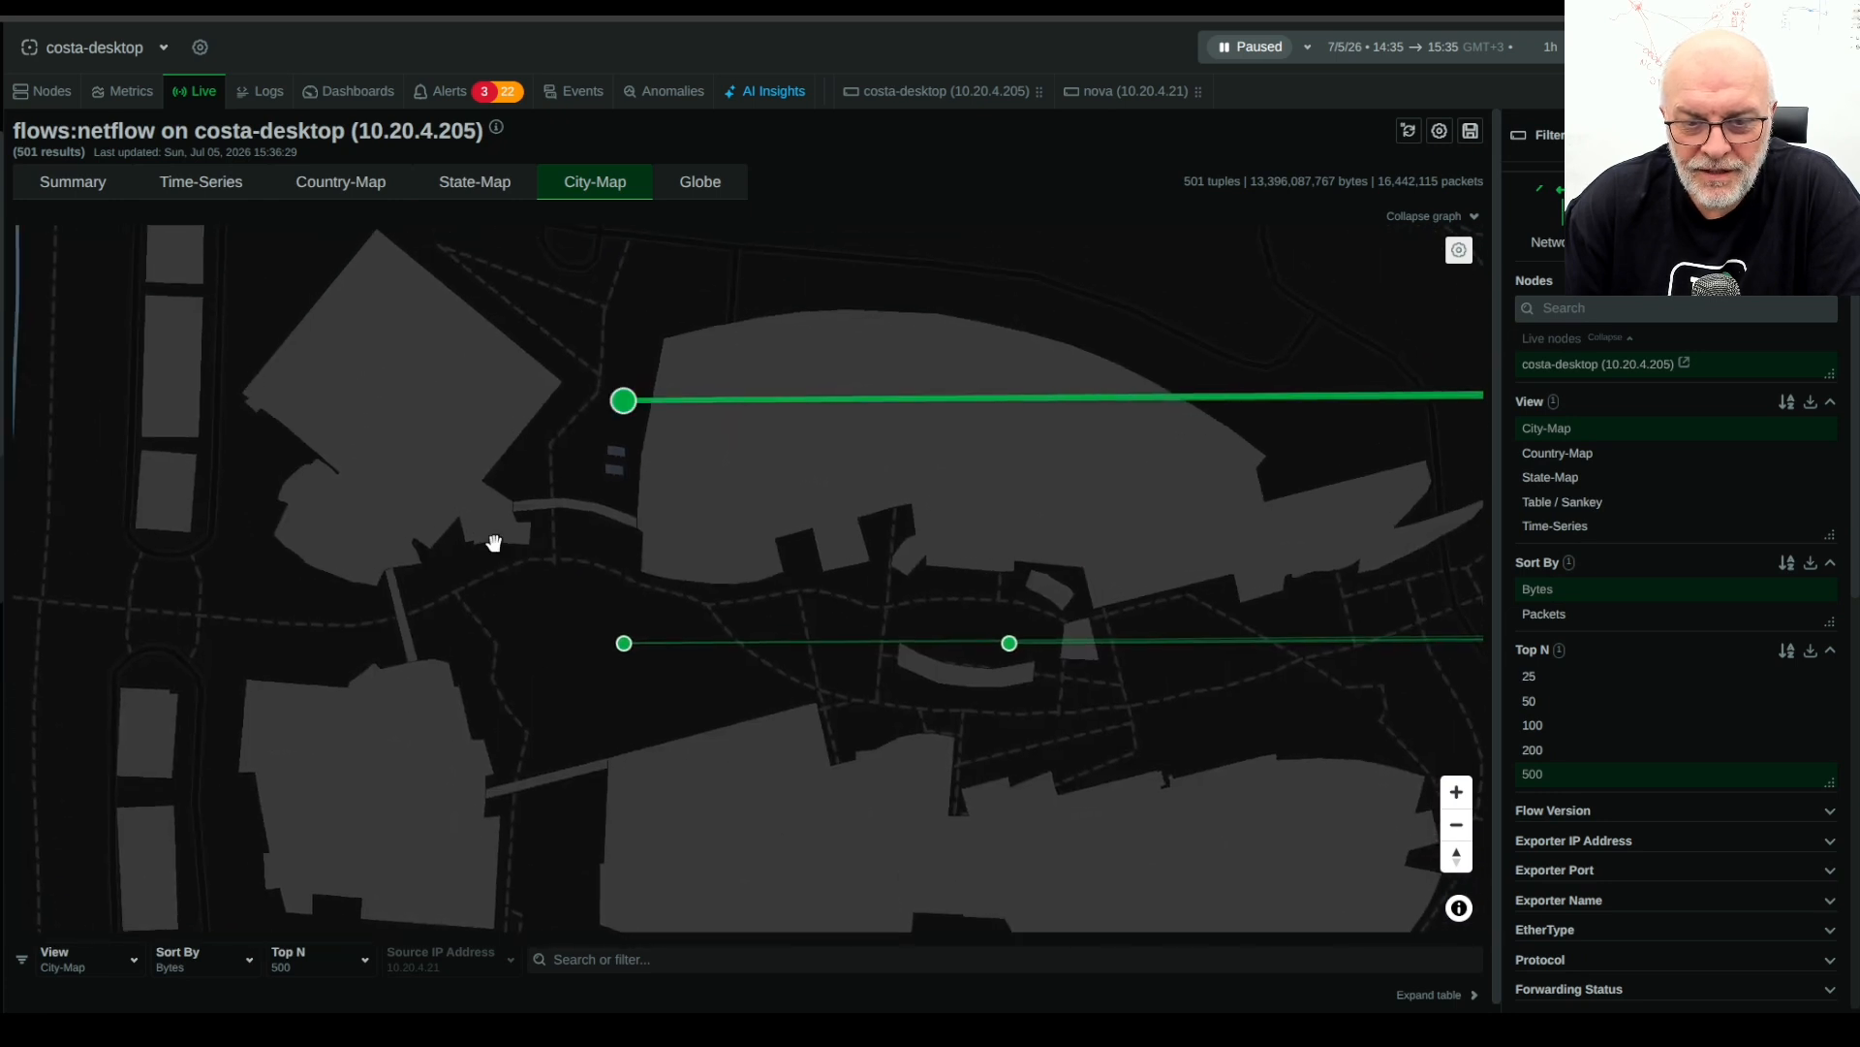
scroll(532, 515, "up", 2)
mouse_move(661, 380)
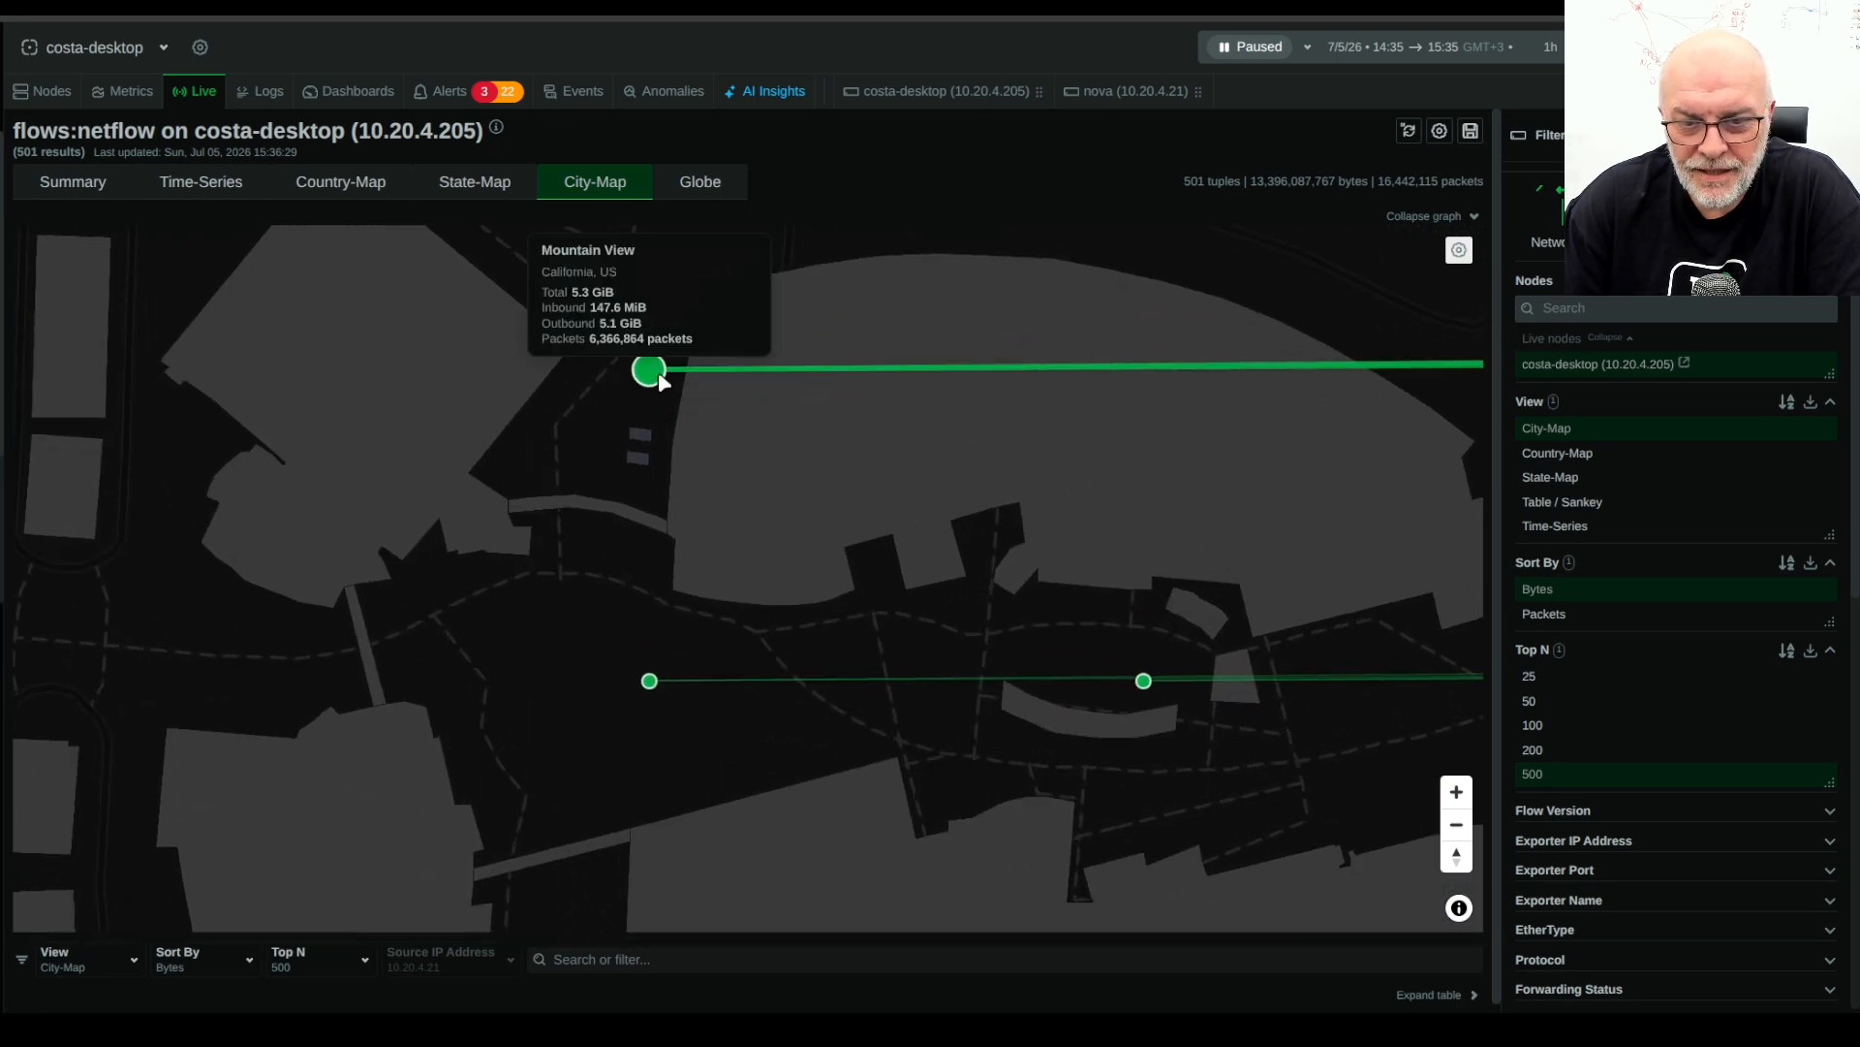
Examine the wider city-level traffic links around Mountain View, Santa Clara and San Jose
scroll(1007, 539, "down", 5)
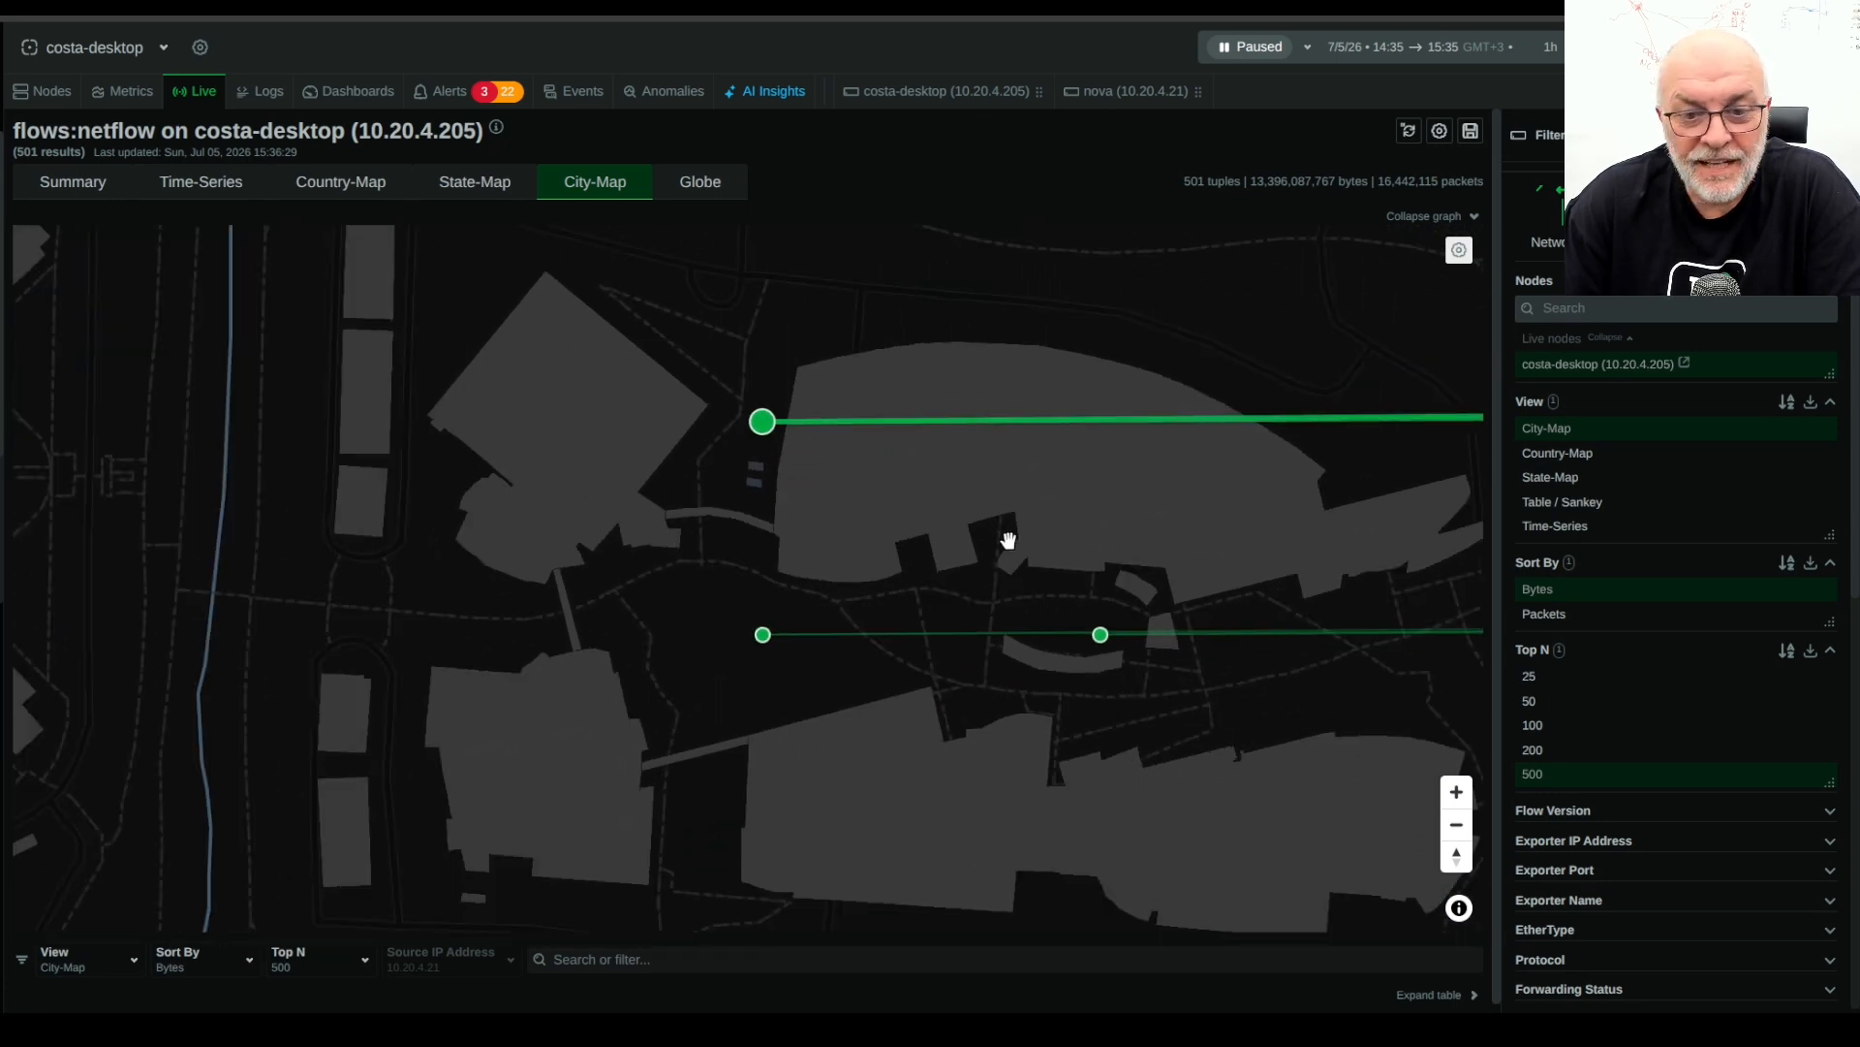
scroll(1096, 552, "down", 5)
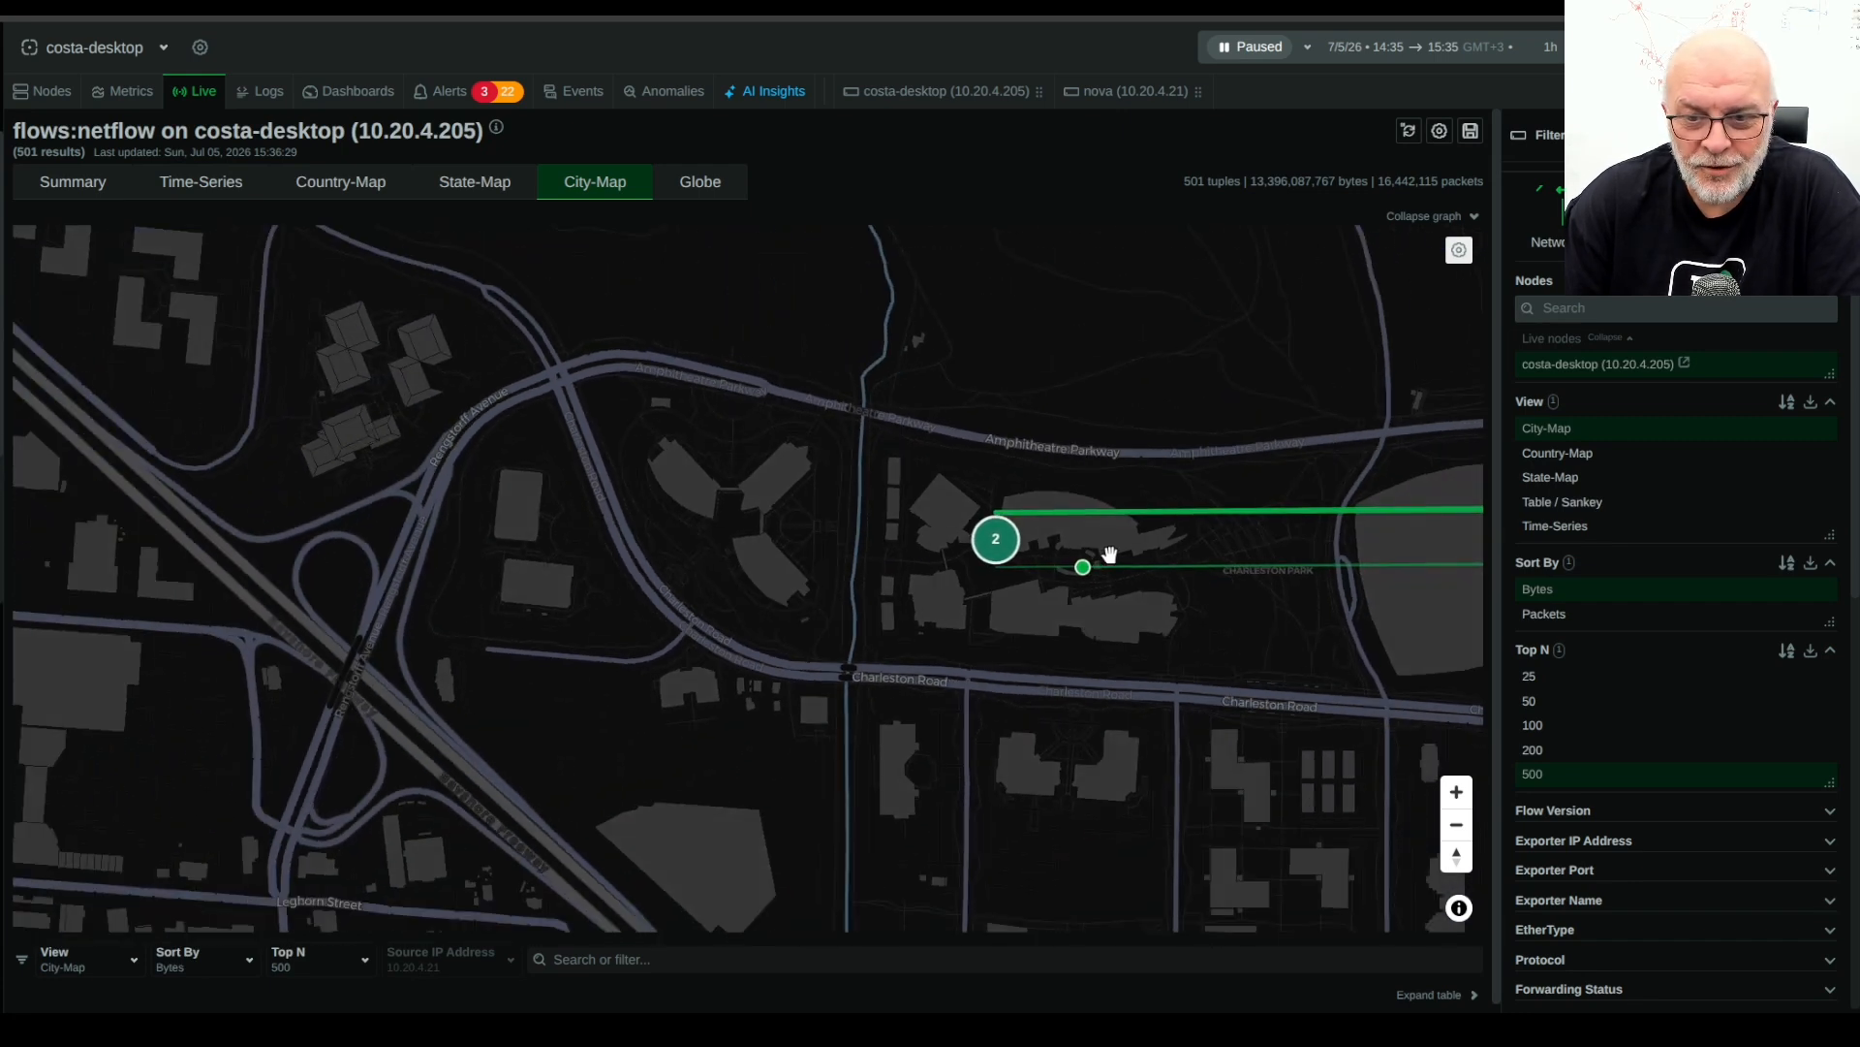
scroll(1148, 554, "down", 3)
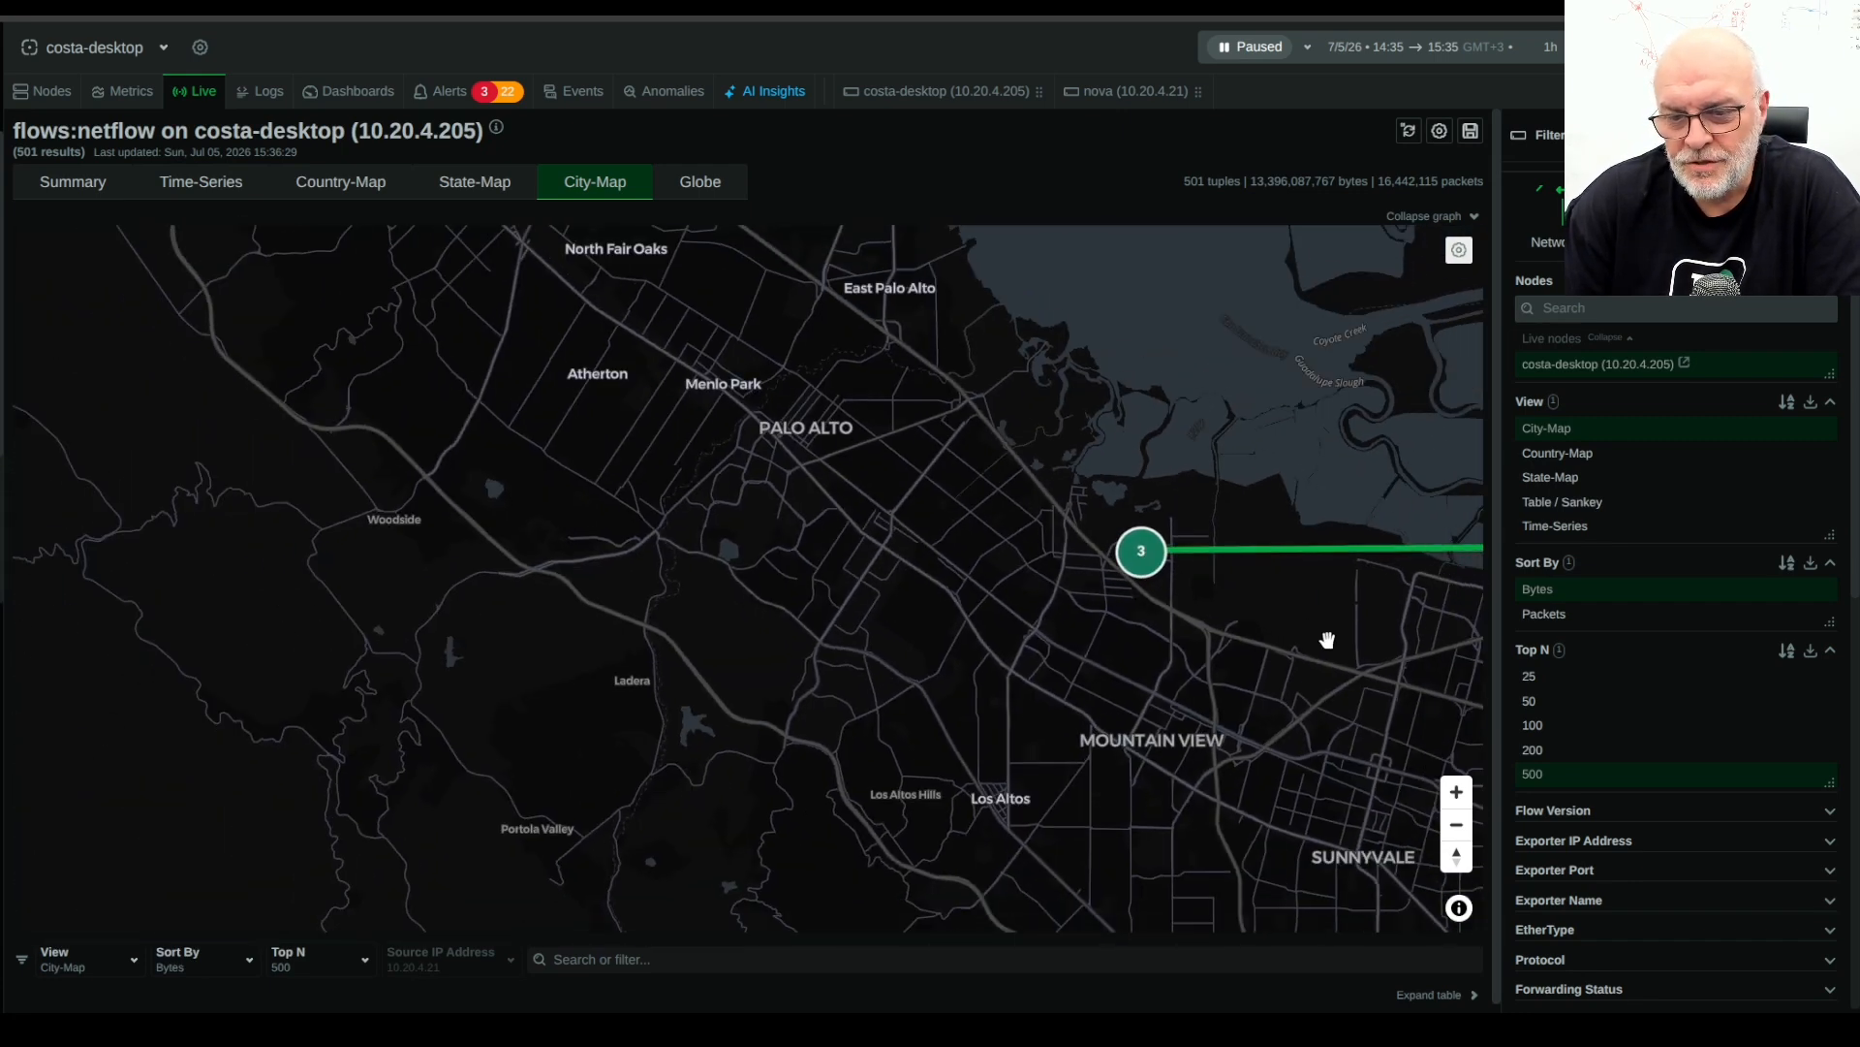
left_click_drag(1329, 643, 585, 507)
scroll(562, 506, "down", 5)
scroll(561, 505, "down", 5)
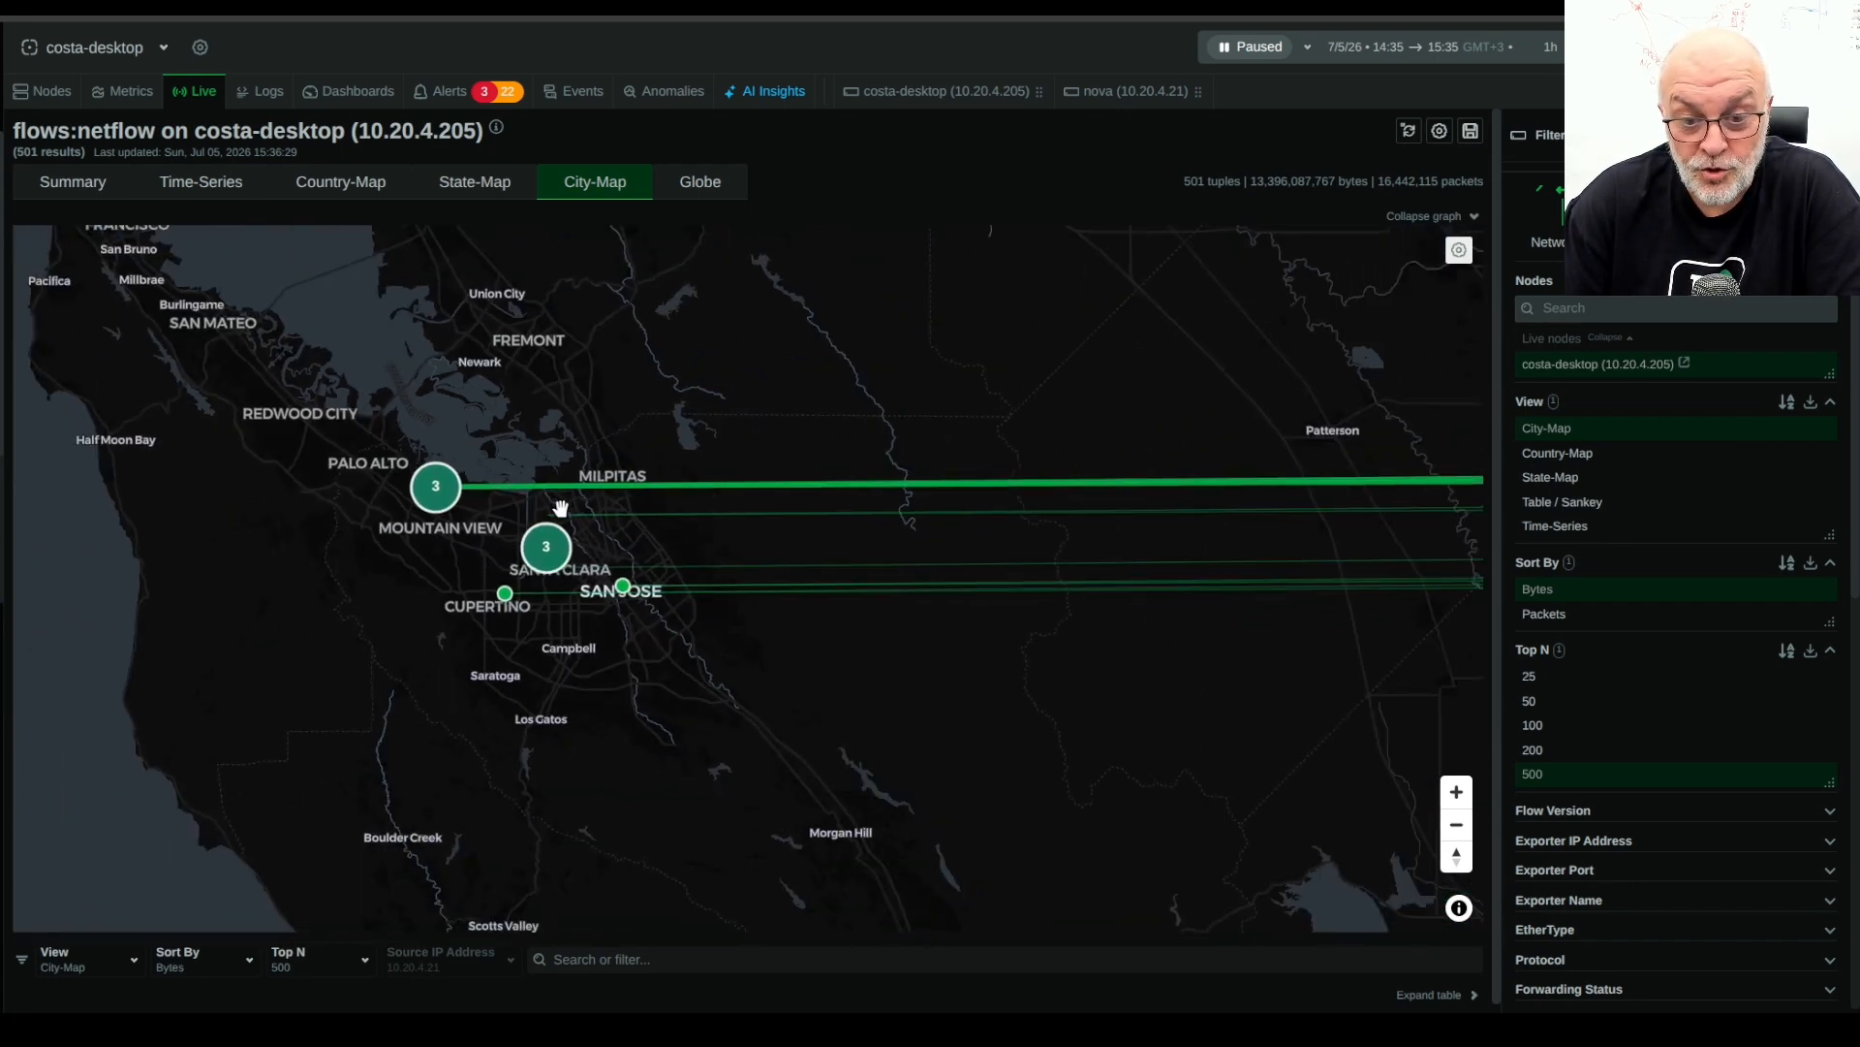
Switch the flows to the Globe view with a closer look at the traffic arcs over Europe
left_click(703, 188)
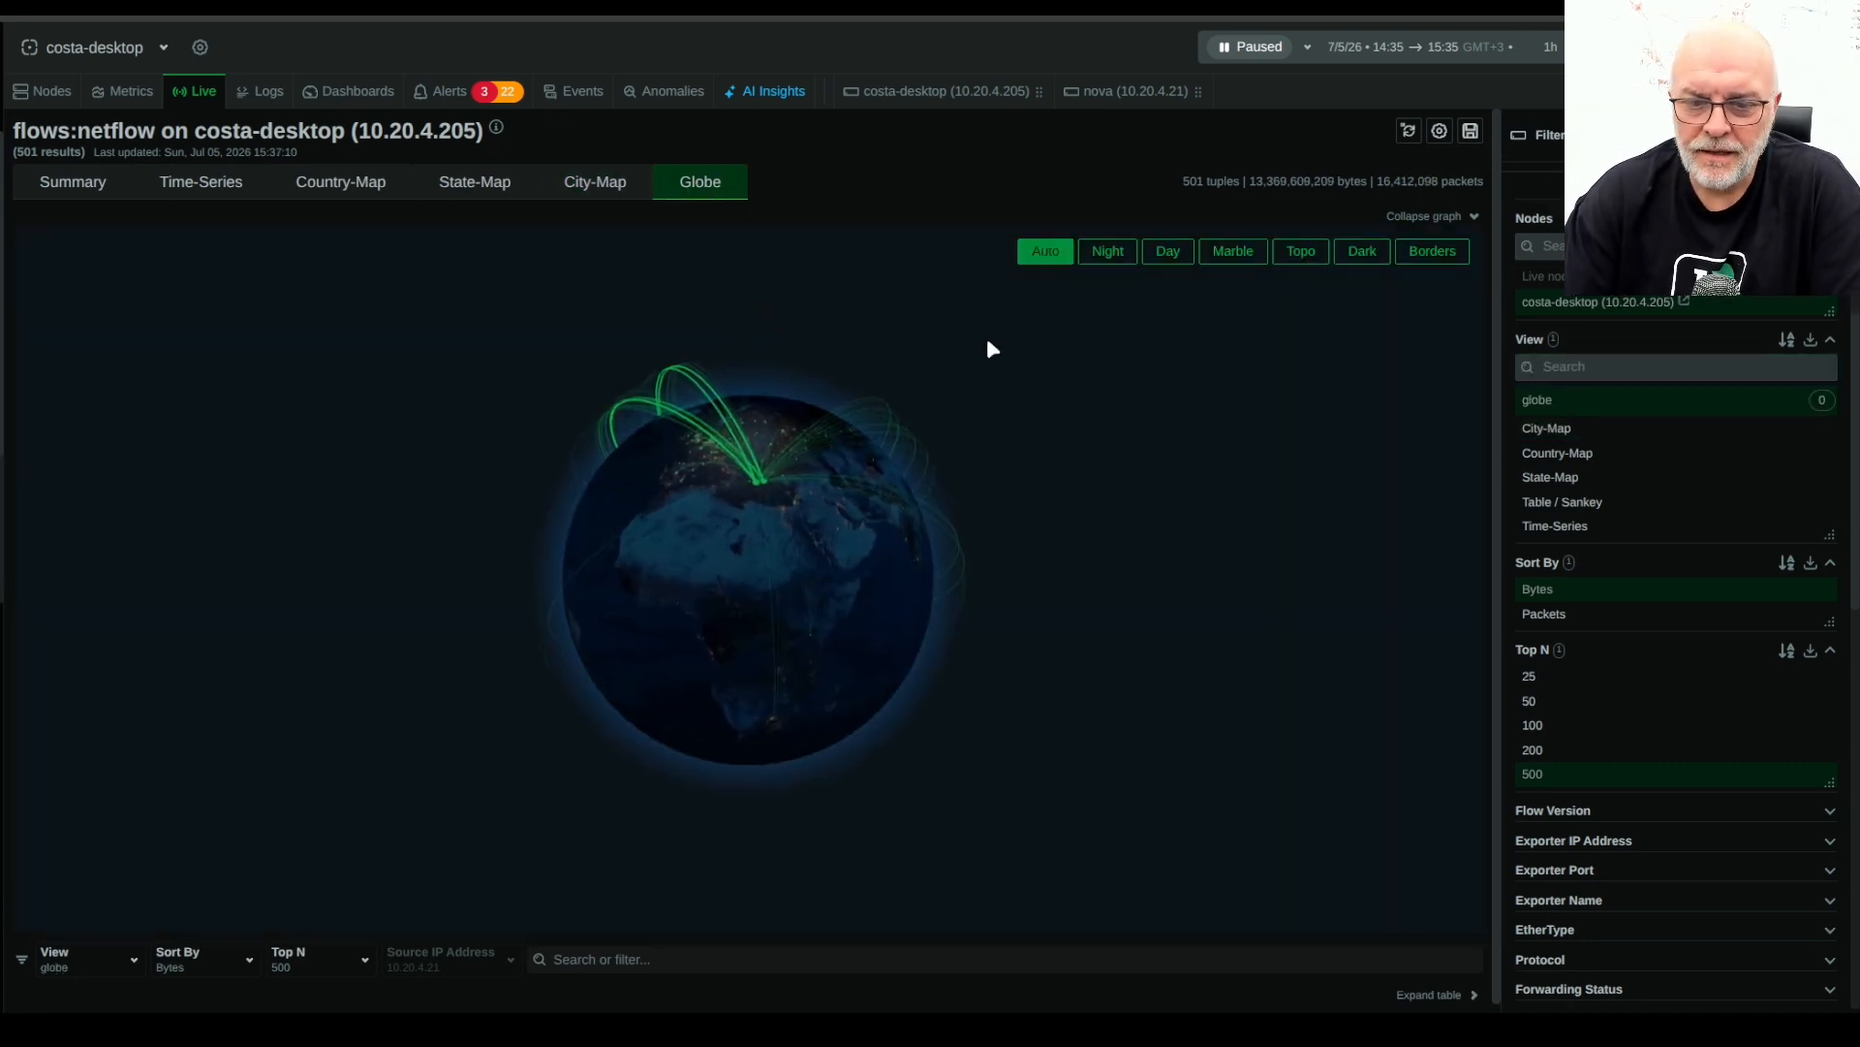
scroll(826, 528, "up", 3)
left_click_drag(826, 531, 933, 535)
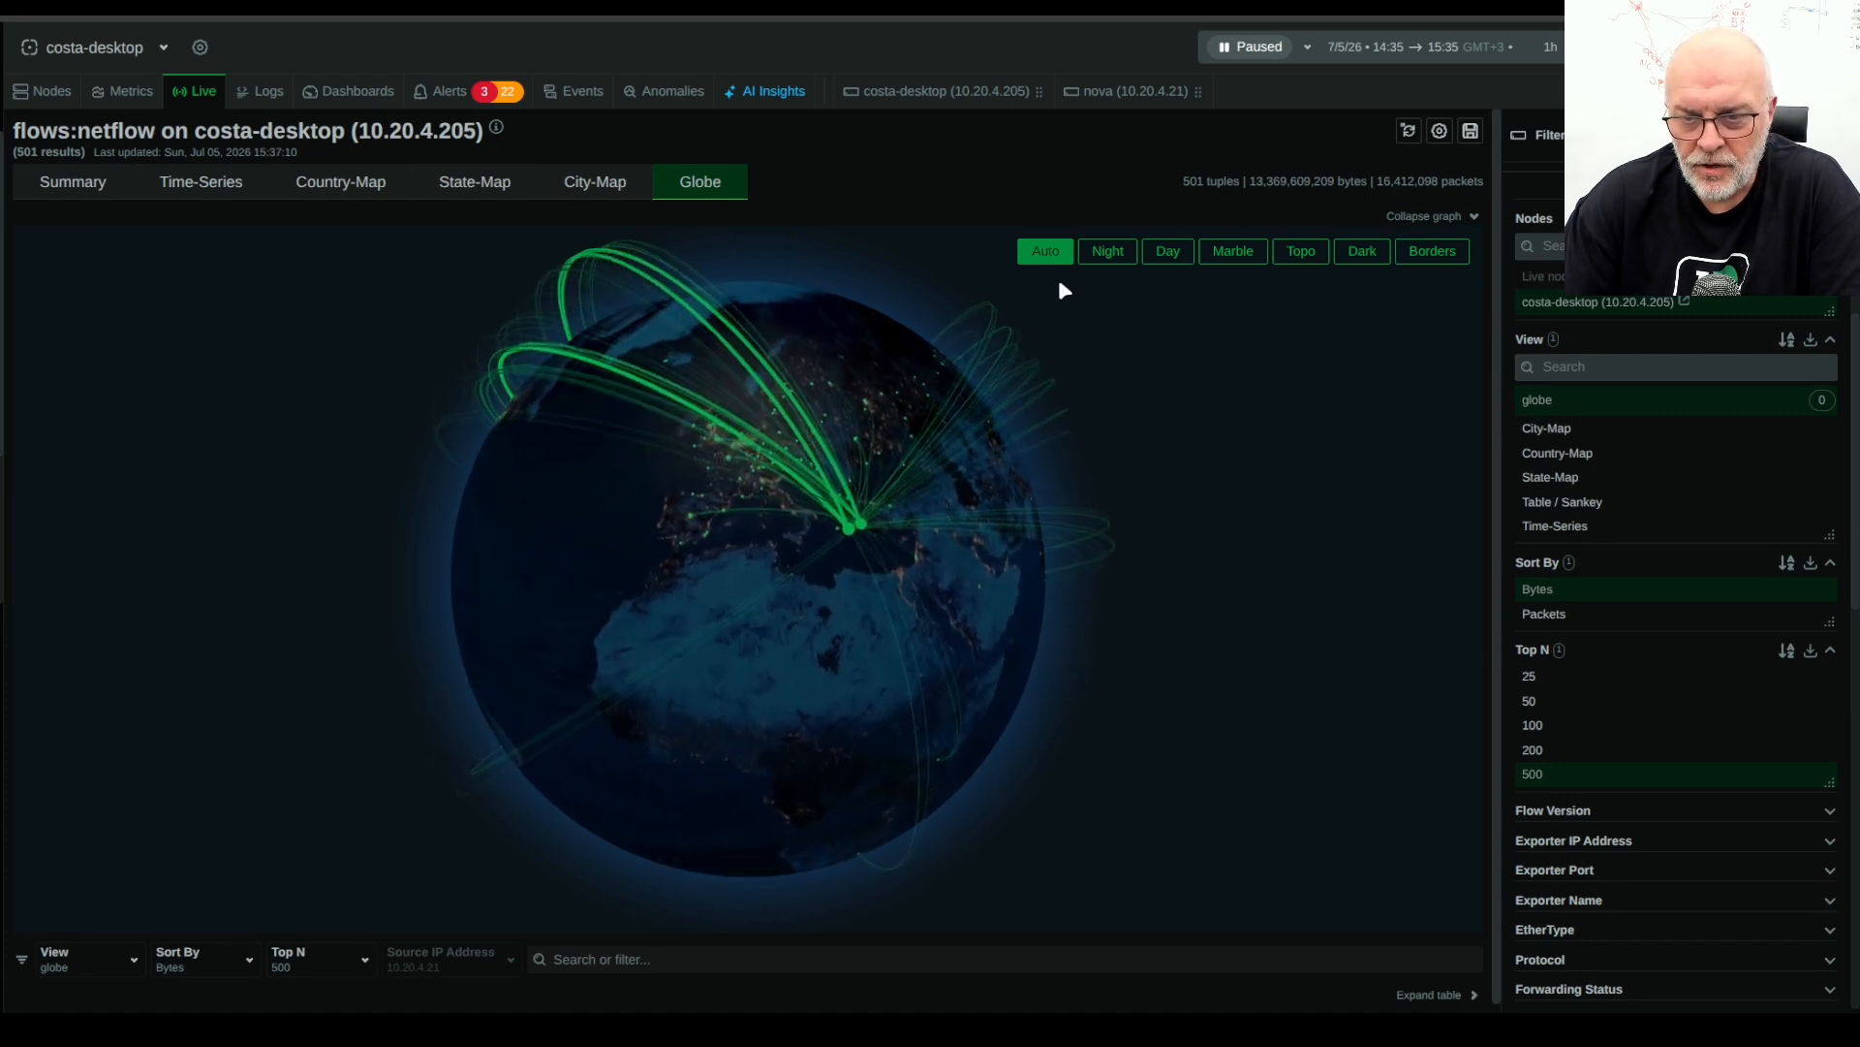
Try the Day, Marble, Topo and Dark globe styles, viewing the arcs over North America and the Atlantic in Dark
left_click(1168, 253)
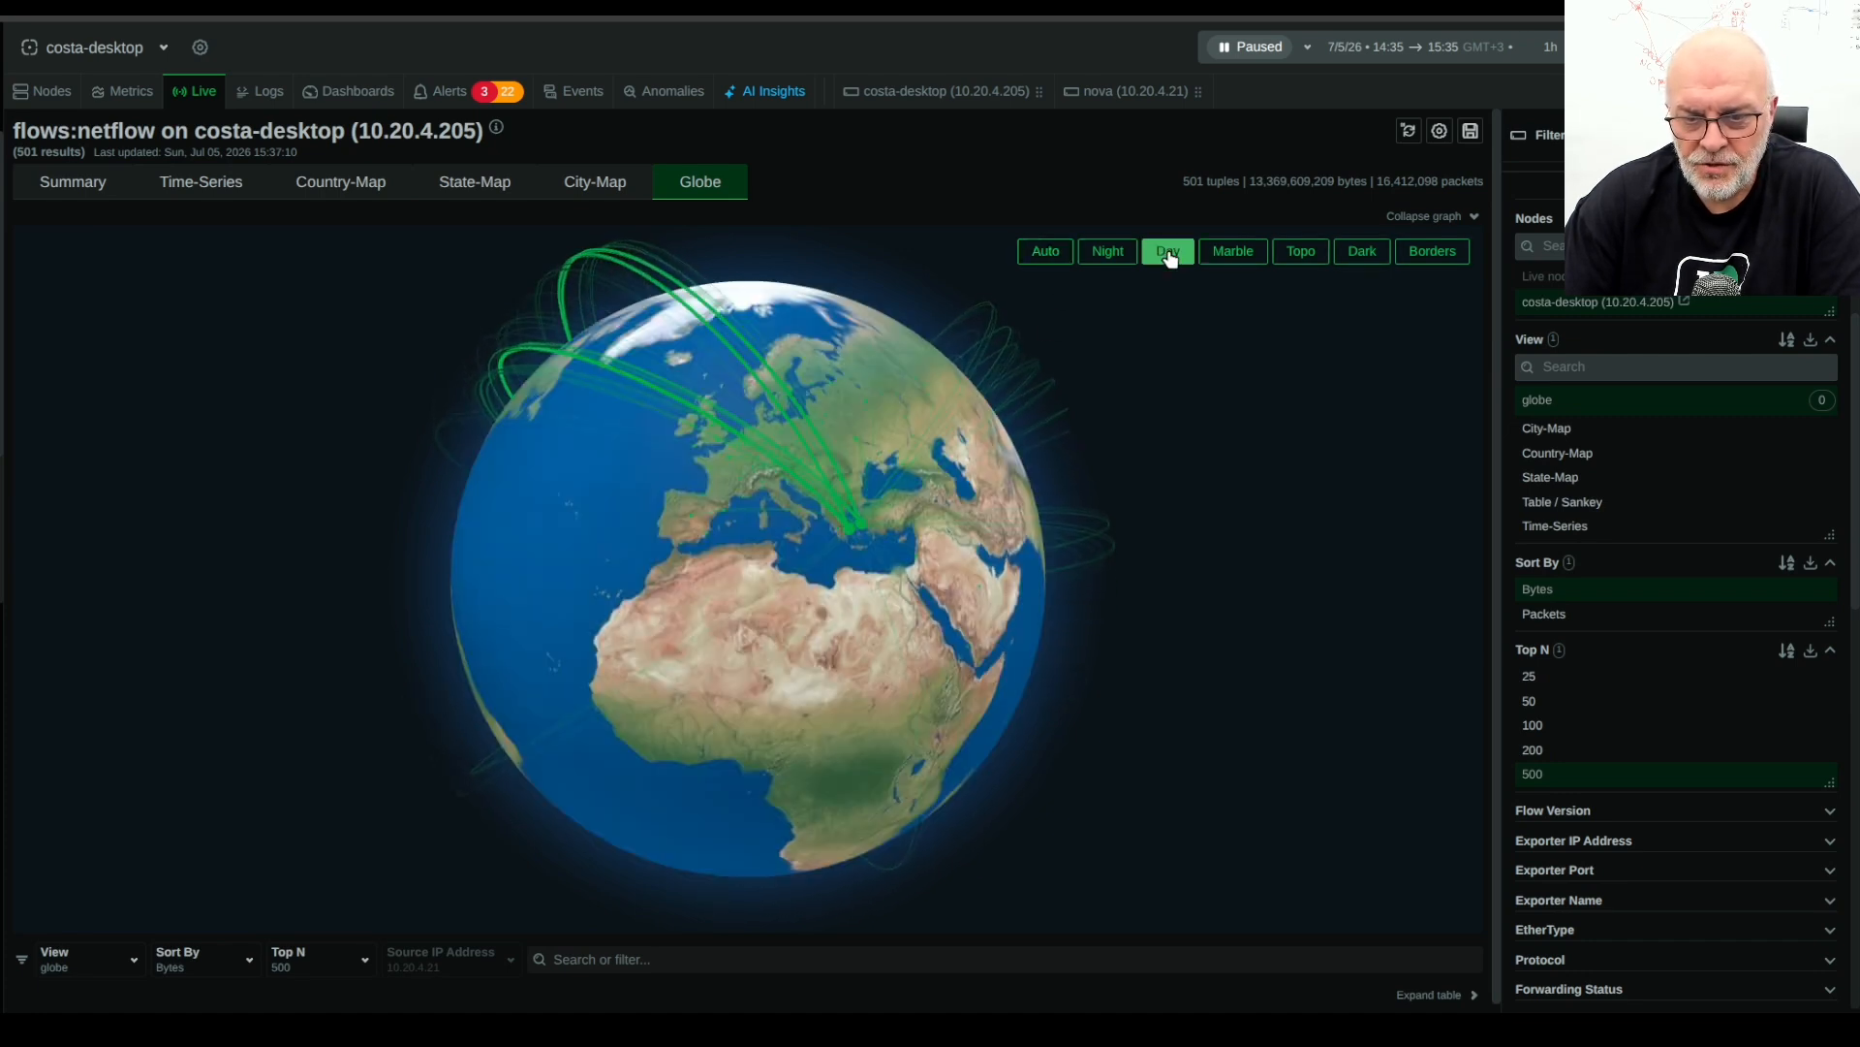
left_click(1239, 256)
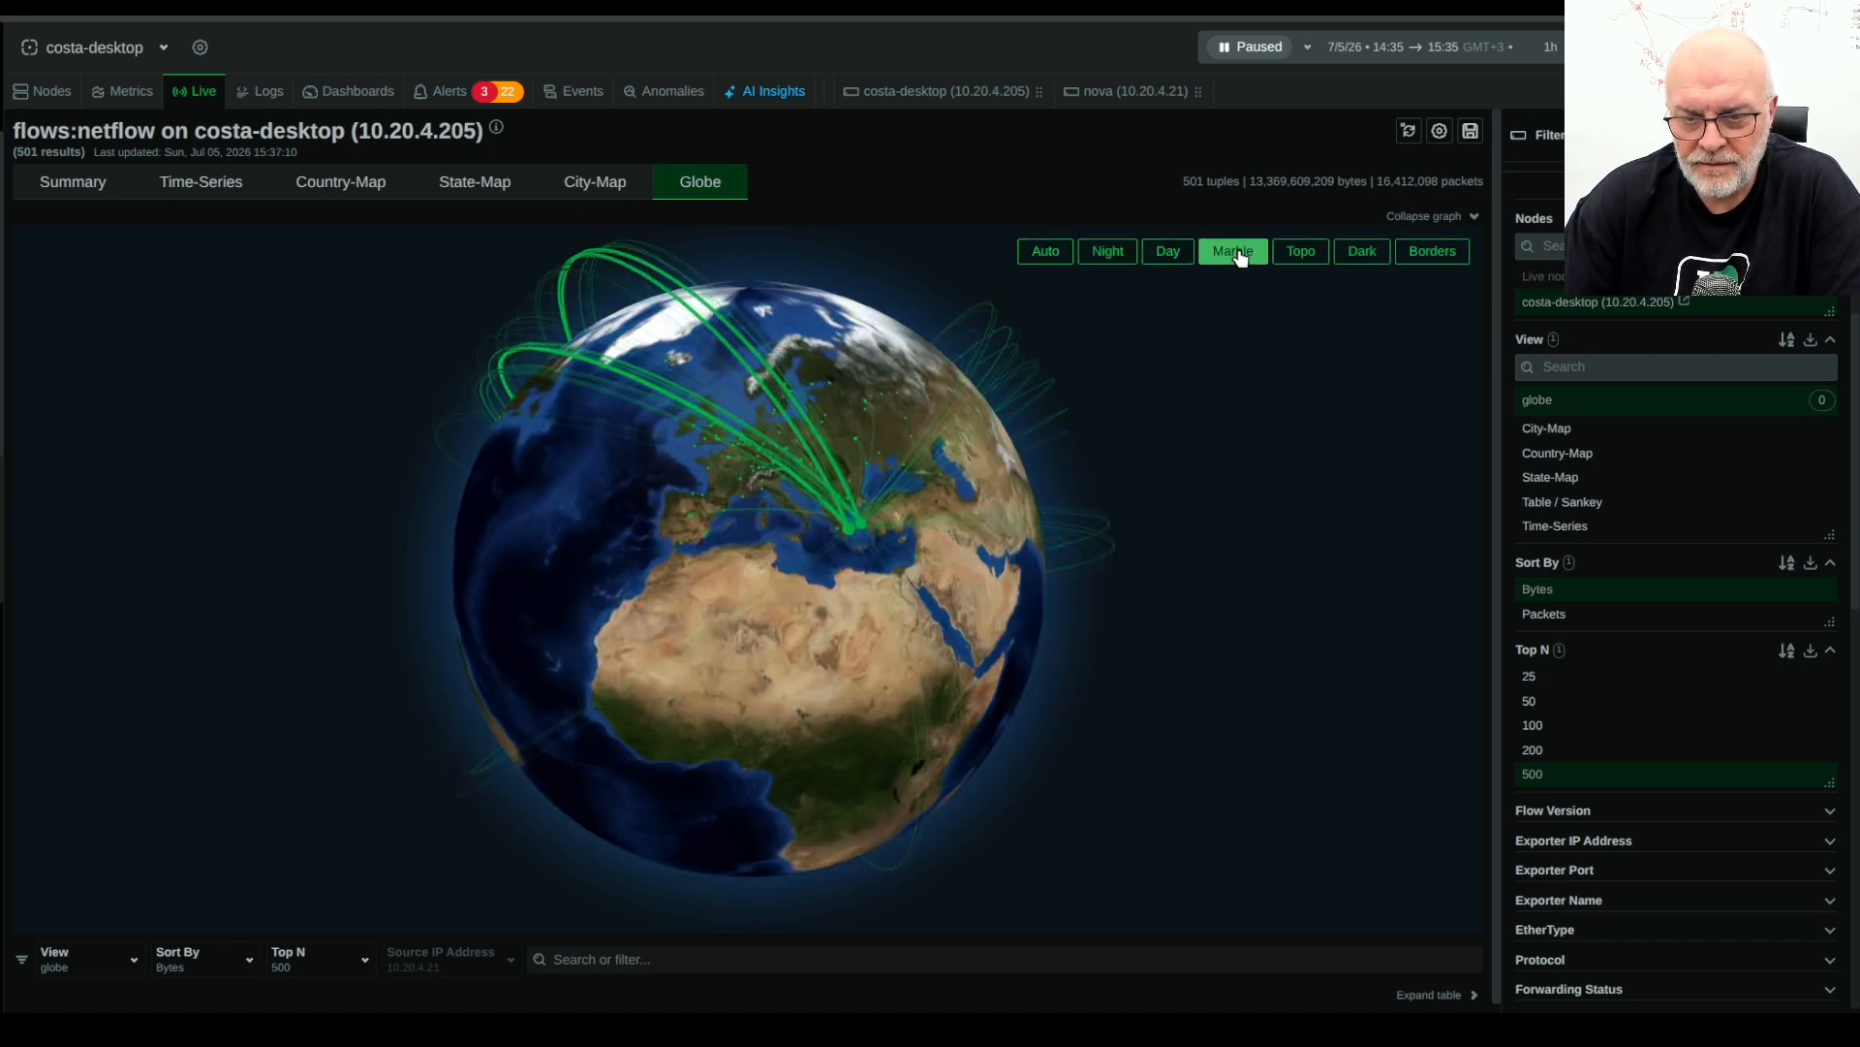
left_click(1294, 262)
left_click(1356, 262)
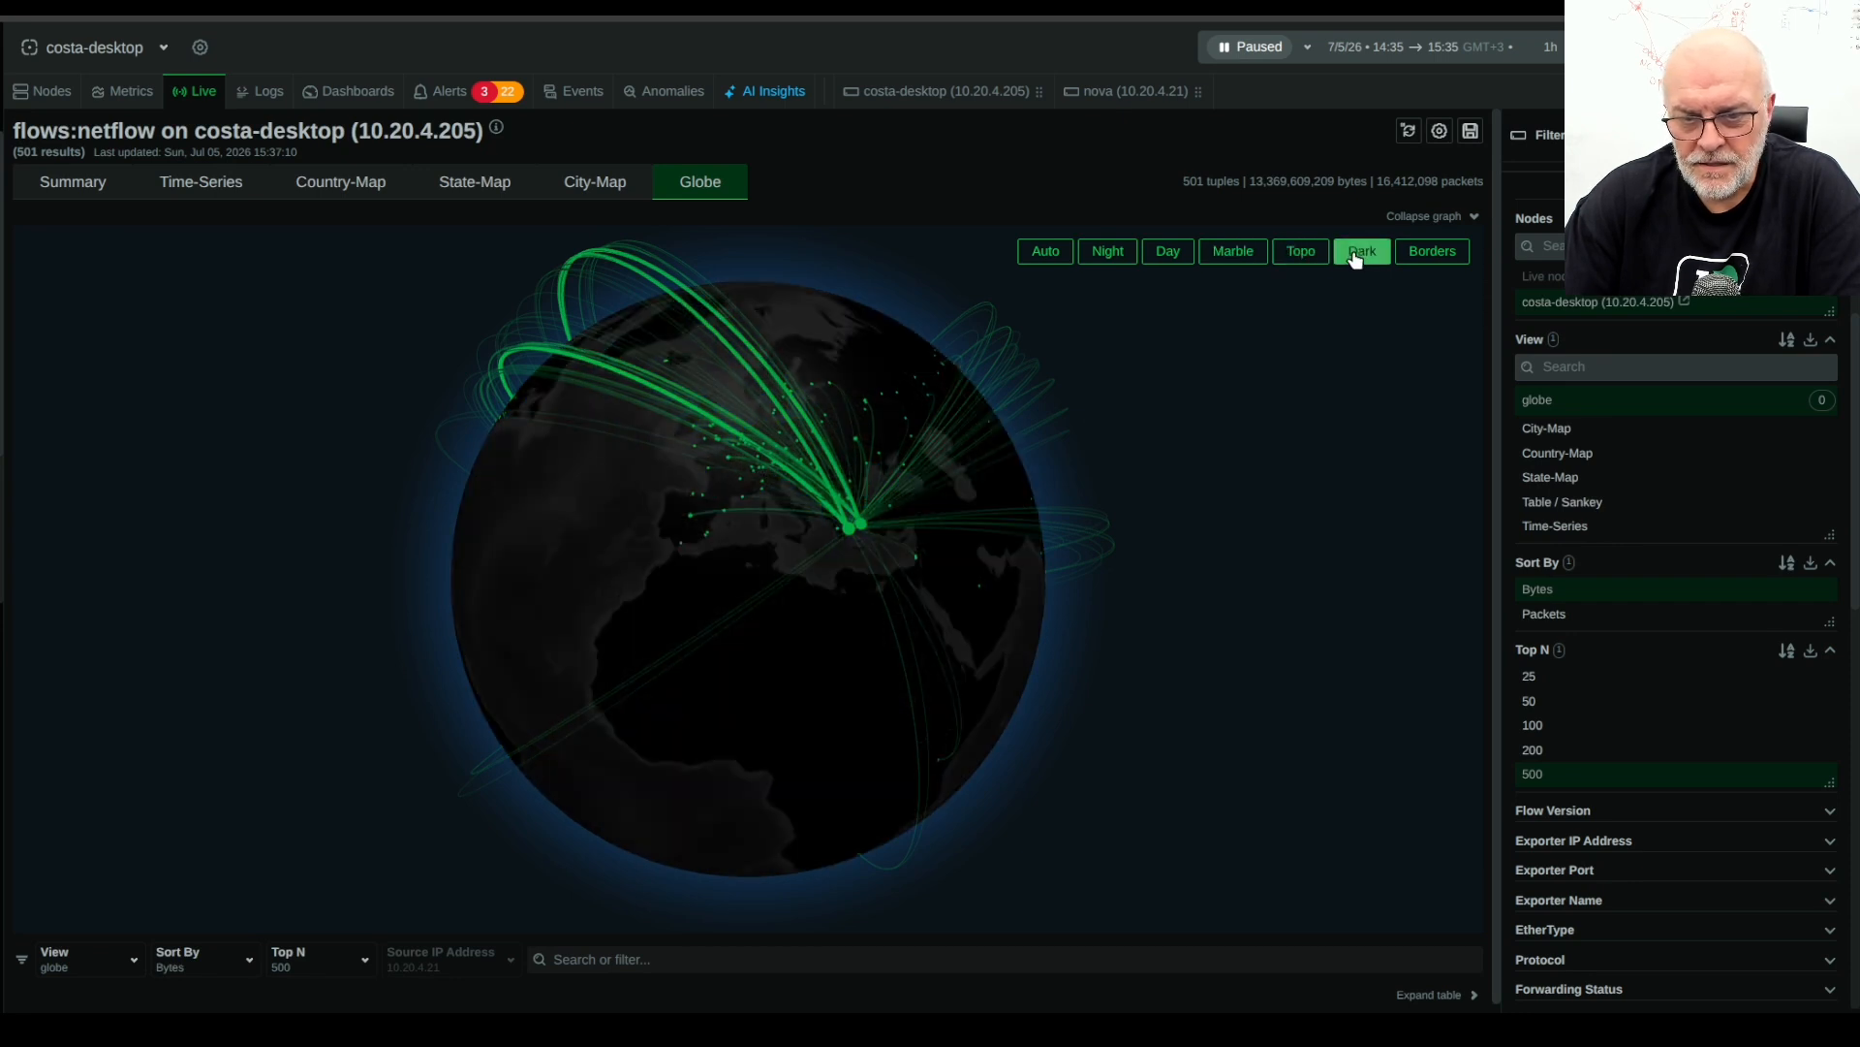
left_click_drag(697, 494, 1213, 490)
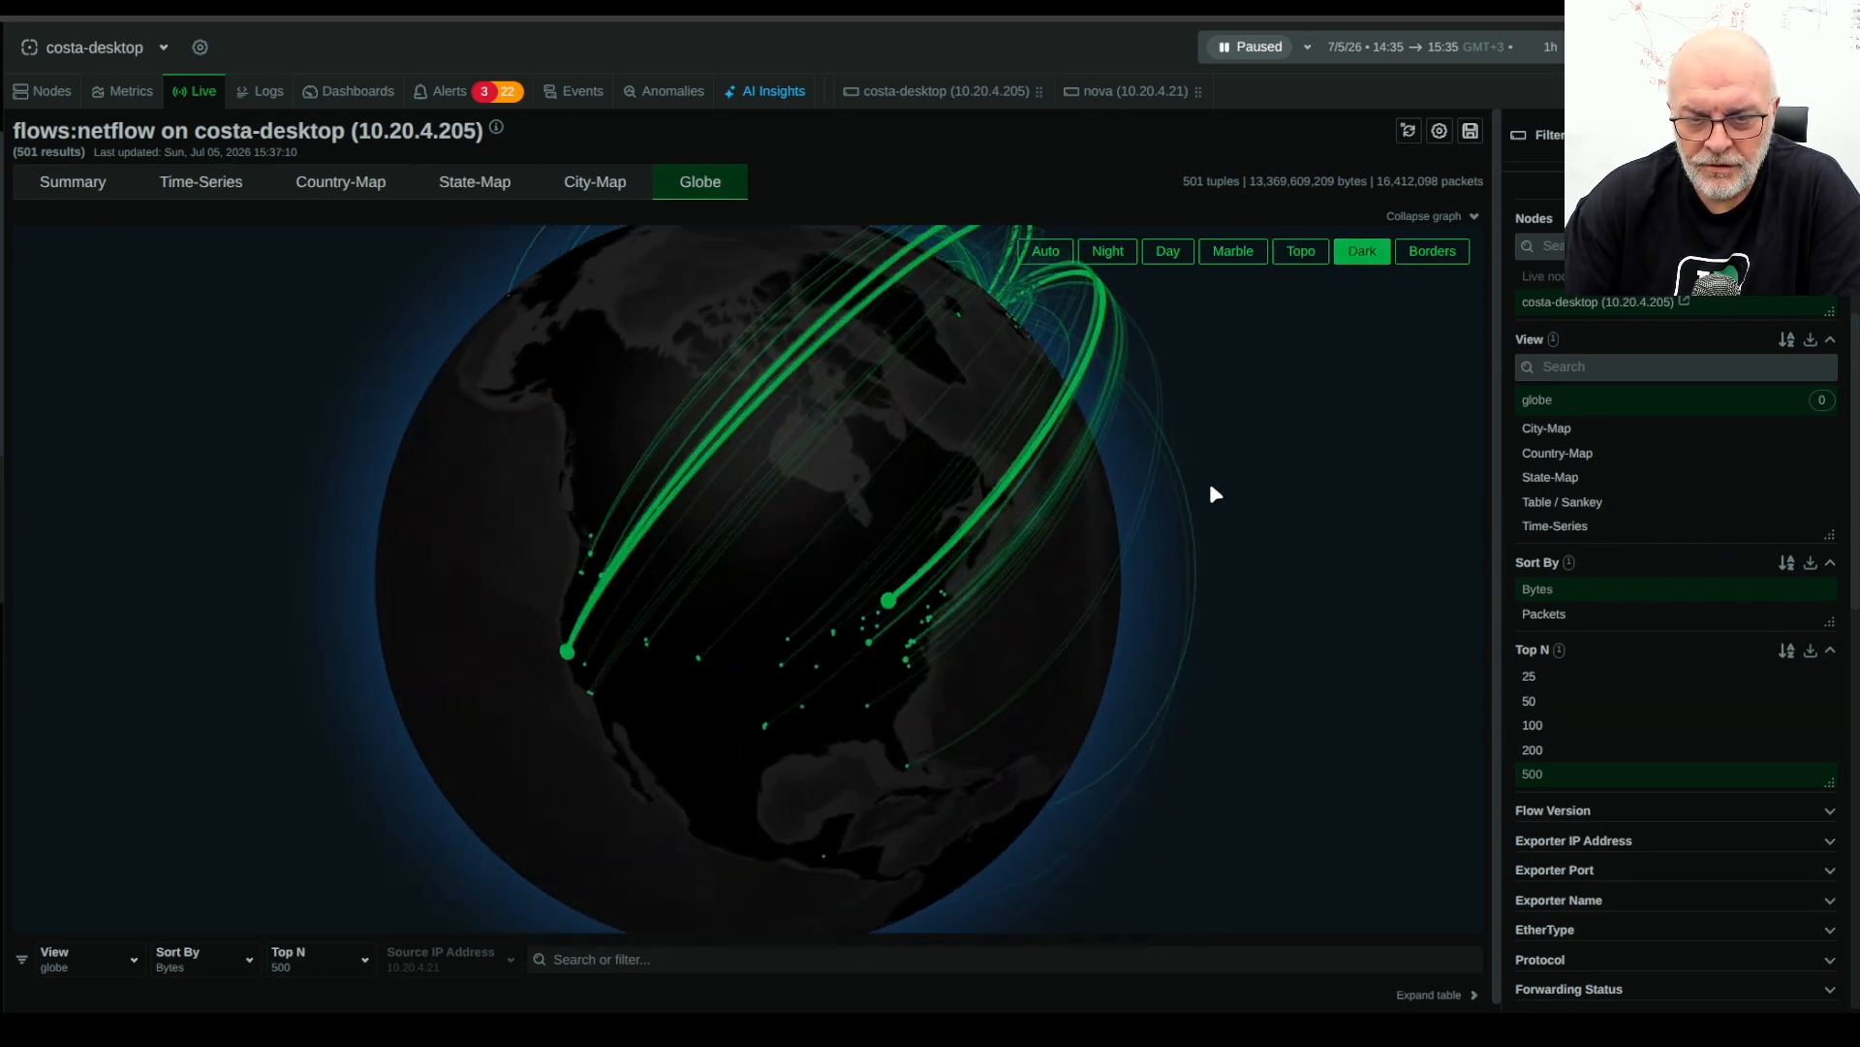
left_click_drag(931, 475, 1211, 427)
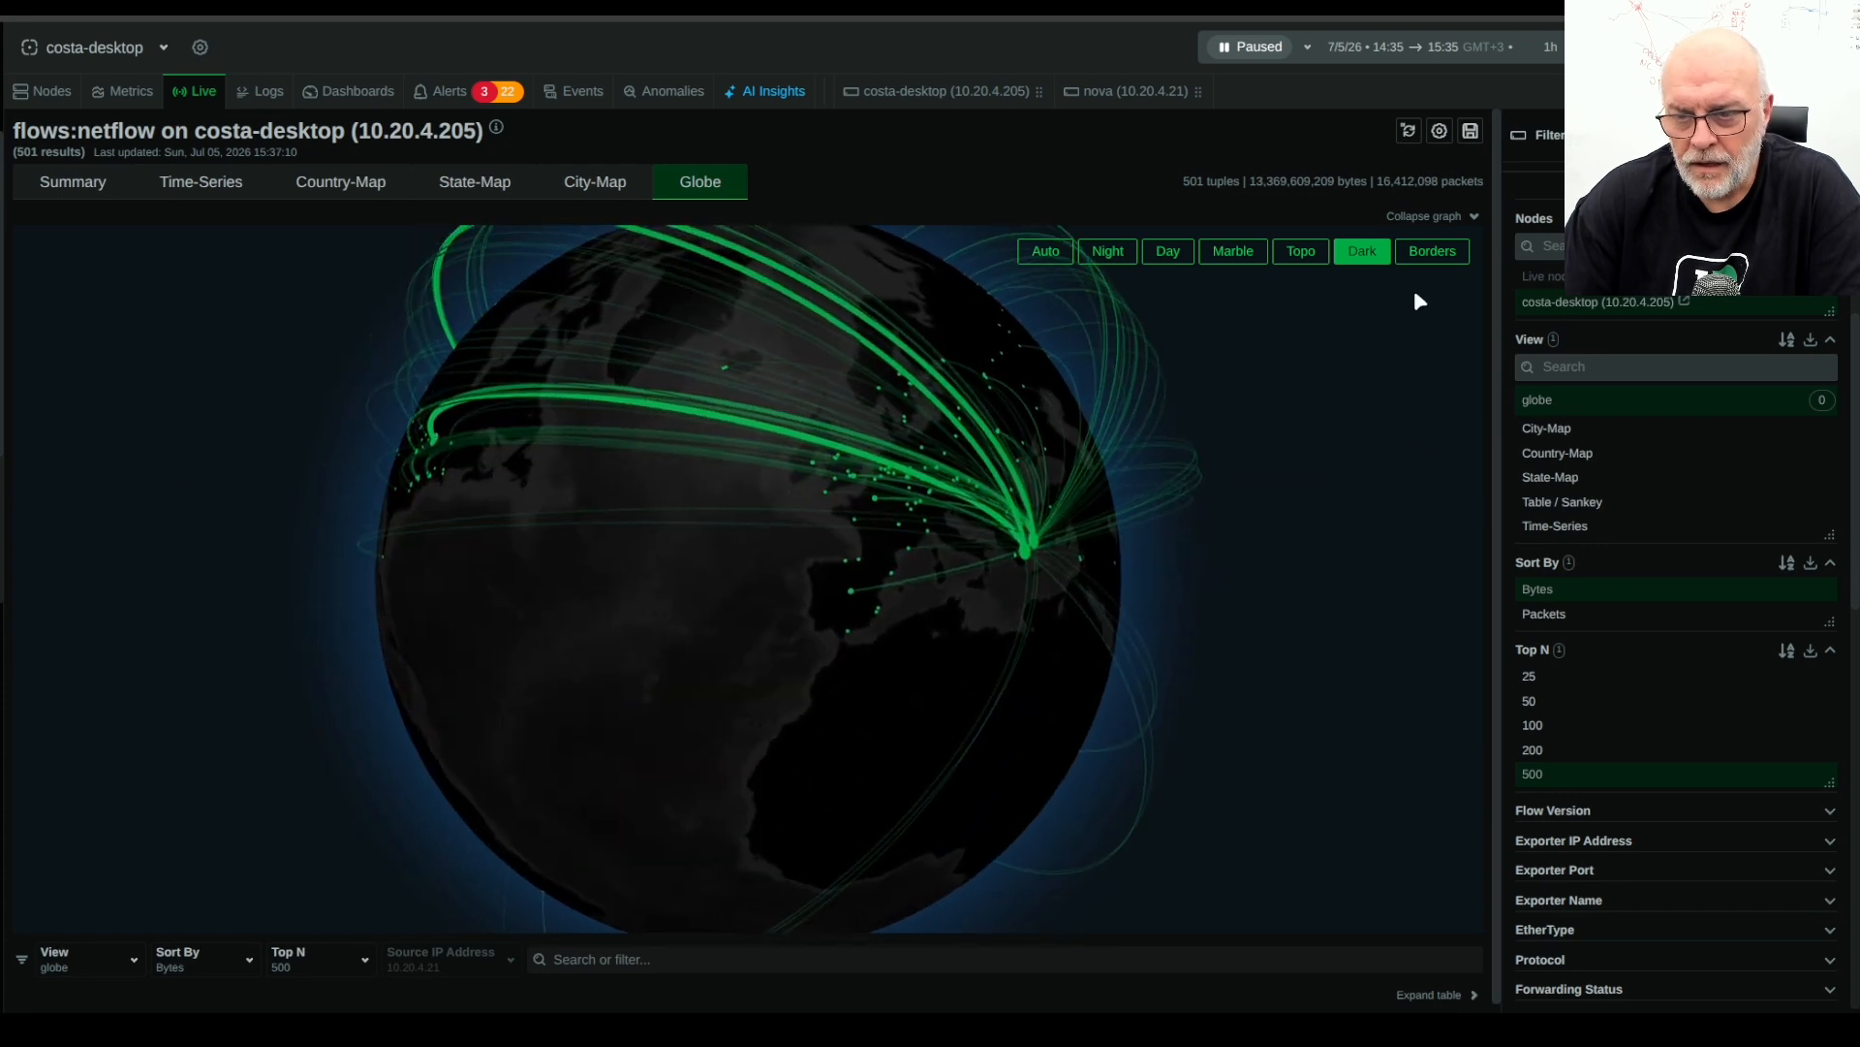
Set the globe style to Borders and examine the traffic arcs between Western Europe and Athens
left_click(1433, 258)
mouse_move(532, 523)
left_mouse_down()
mouse_move(946, 591)
mouse_move(933, 533)
mouse_move(905, 591)
mouse_move(730, 643)
mouse_move(819, 648)
left_mouse_up()
mouse_move(706, 560)
left_click_drag(1073, 552, 694, 614)
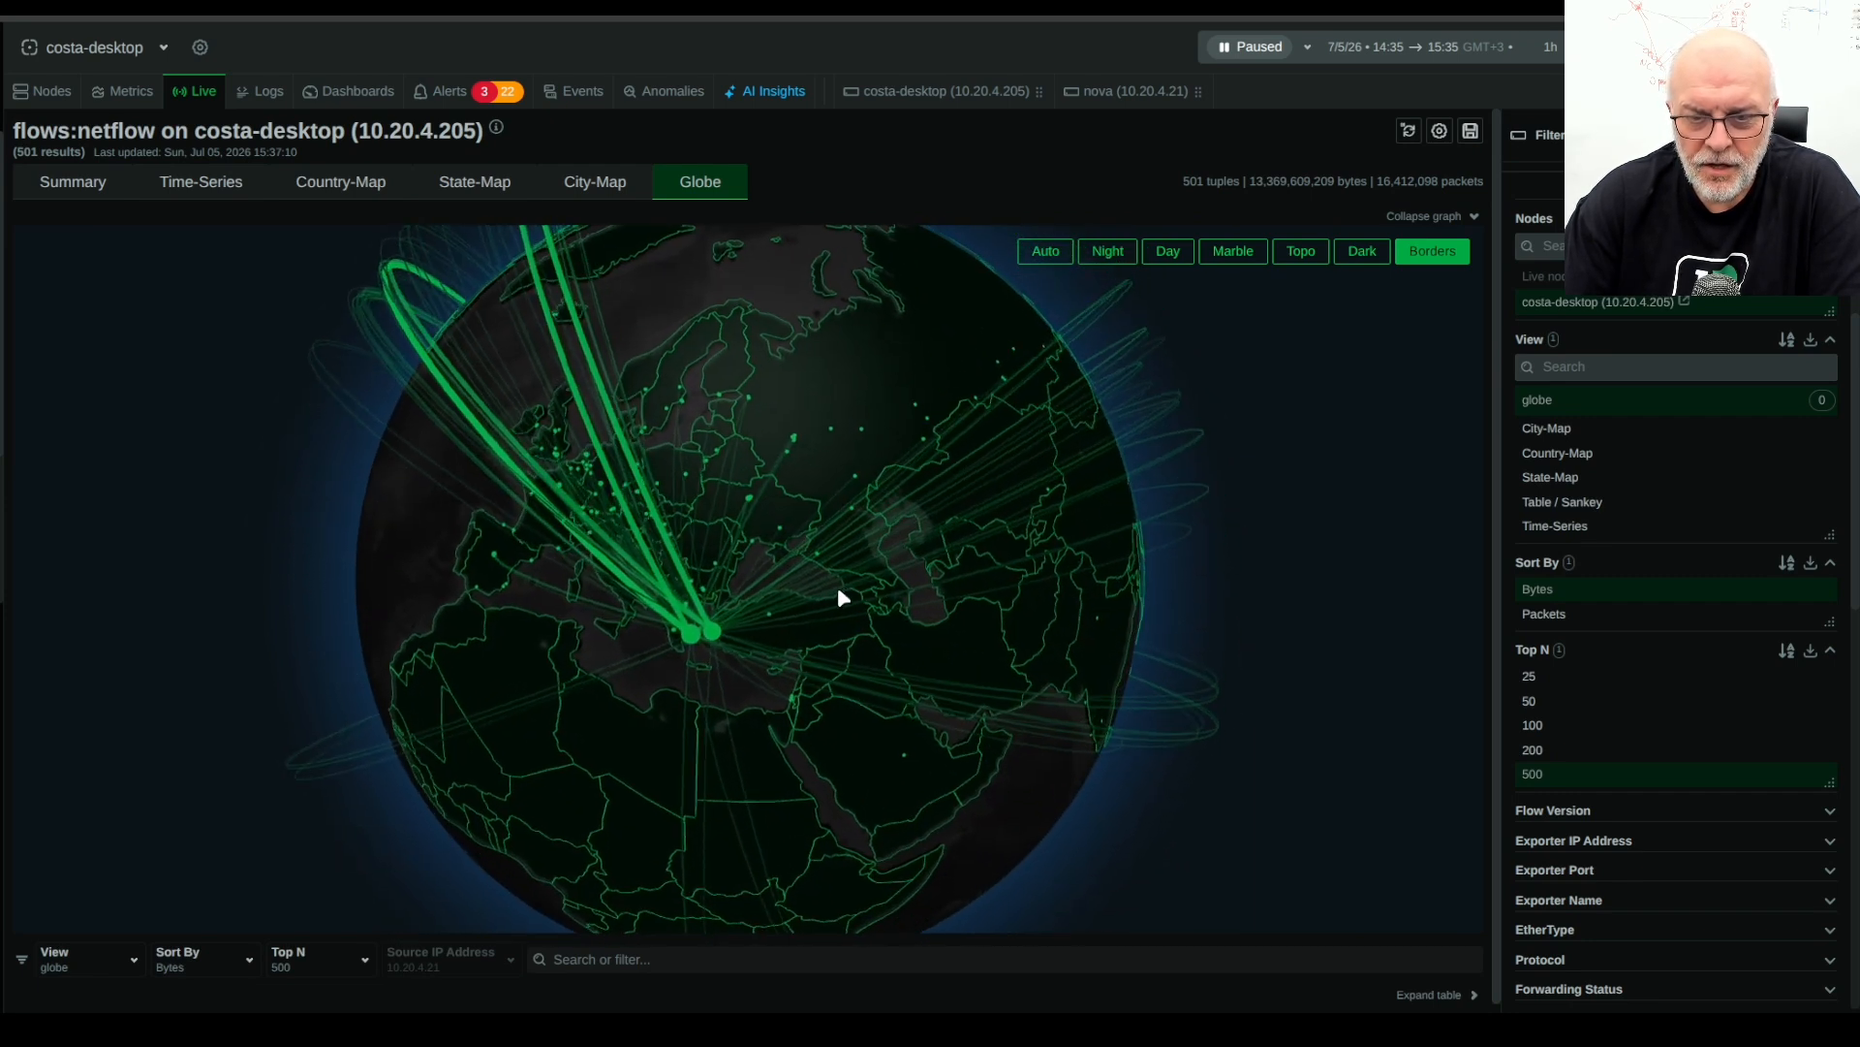
scroll(747, 524, "up", 3)
mouse_move(684, 507)
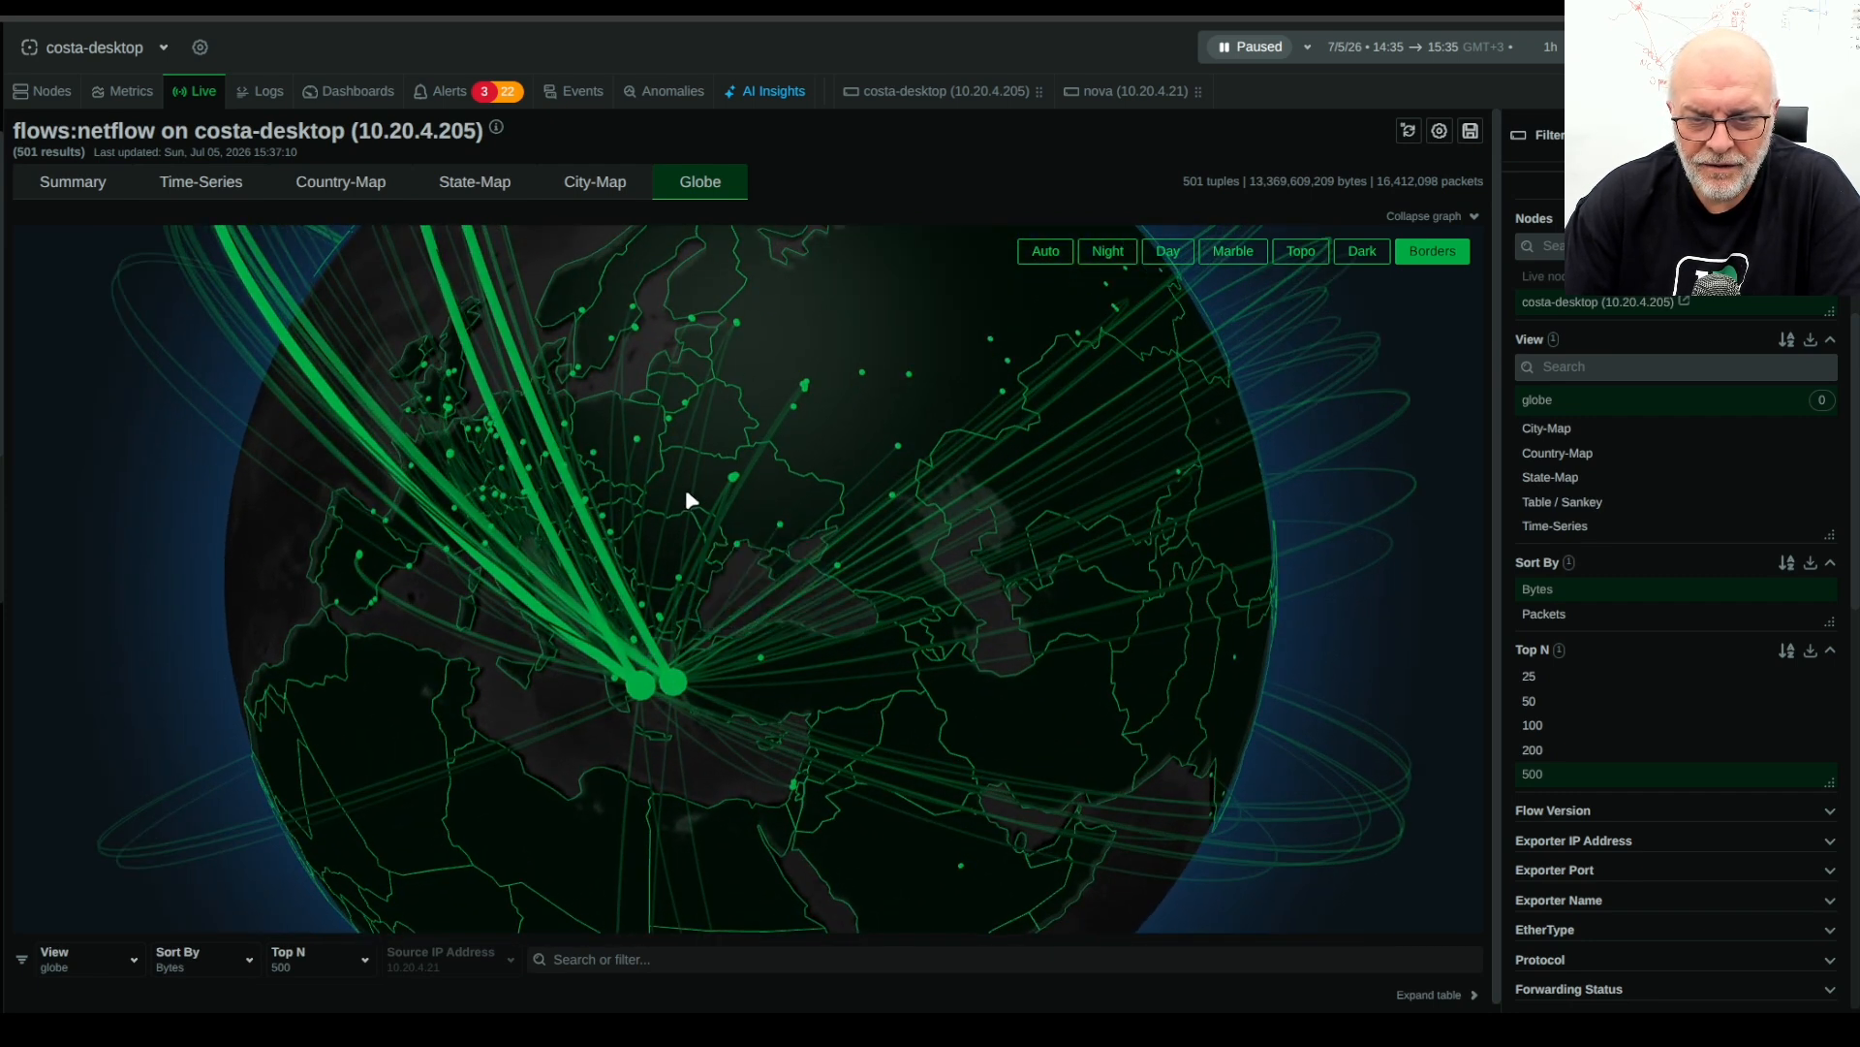
scroll(827, 467, "up", 3)
left_click_drag(635, 467, 986, 477)
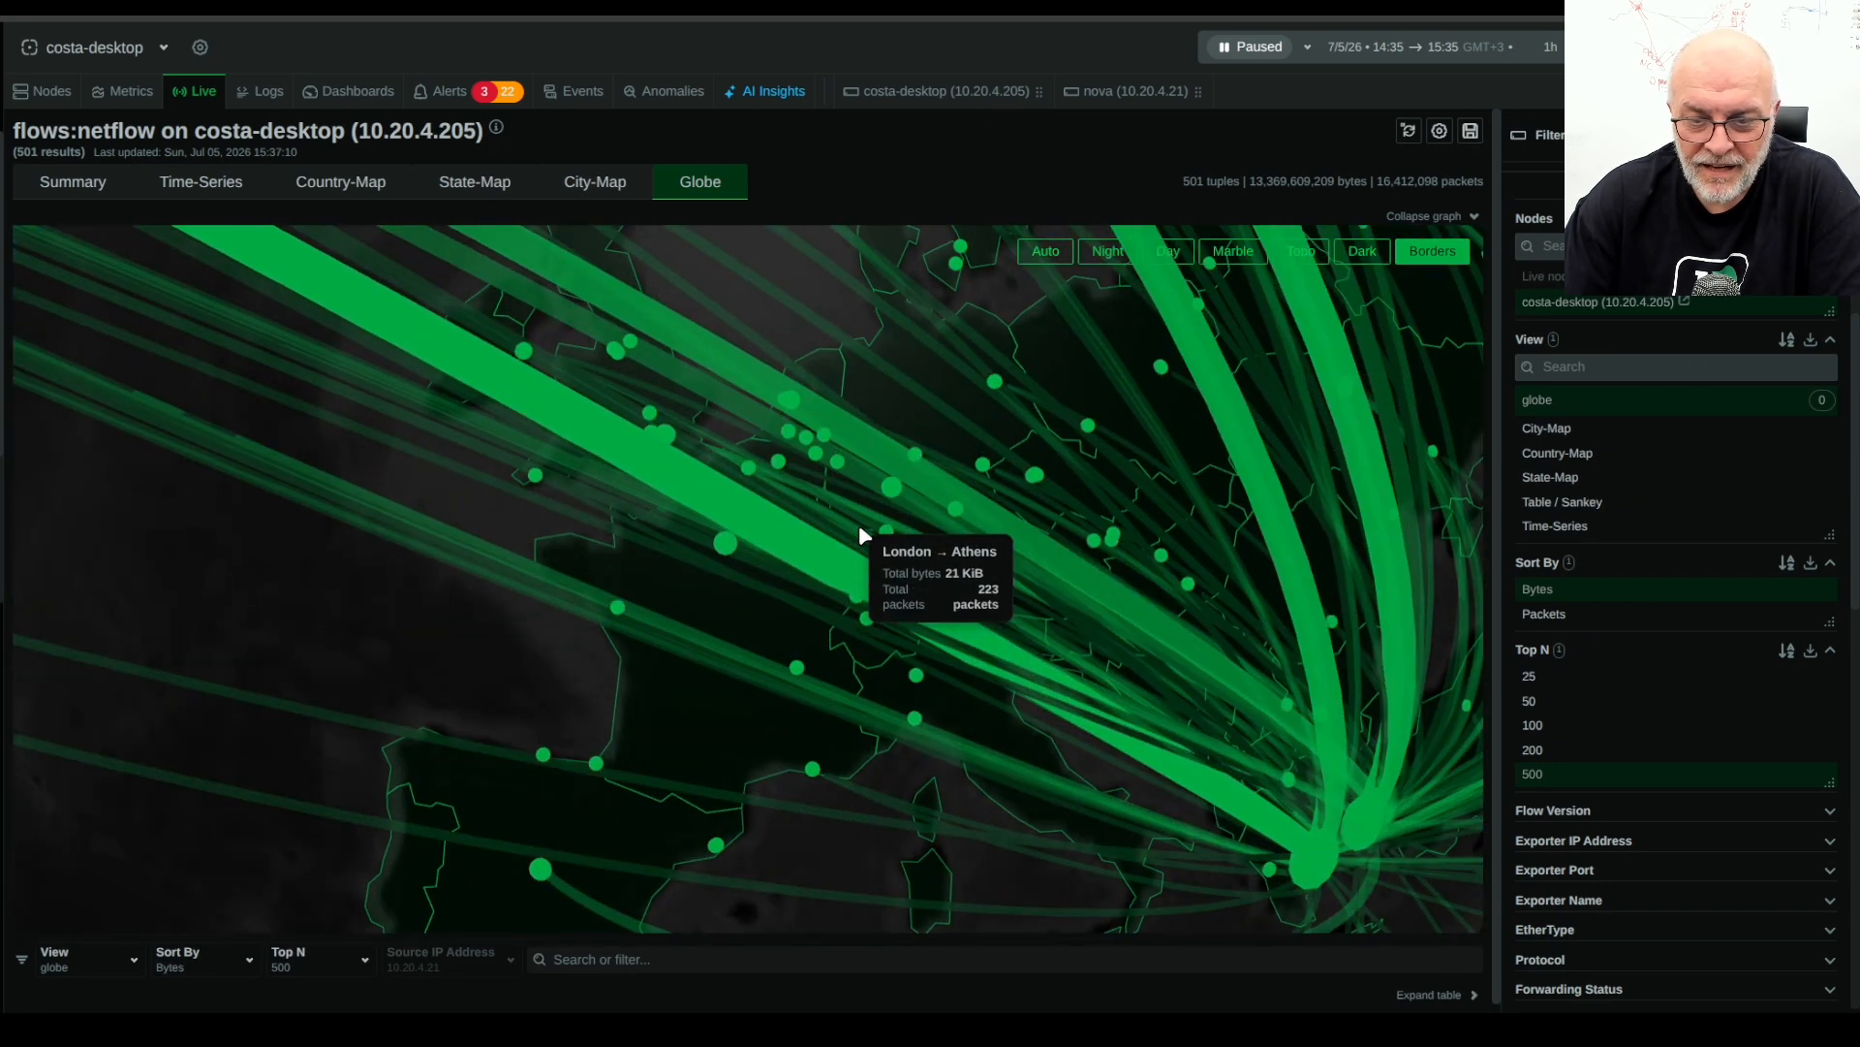
Examine the globe's traffic arcs between Greece and Europe, Asia and North America, including the Paris to Chios and Madrid to Chios flows
mouse_move(946, 606)
scroll(1134, 610, "down", 5)
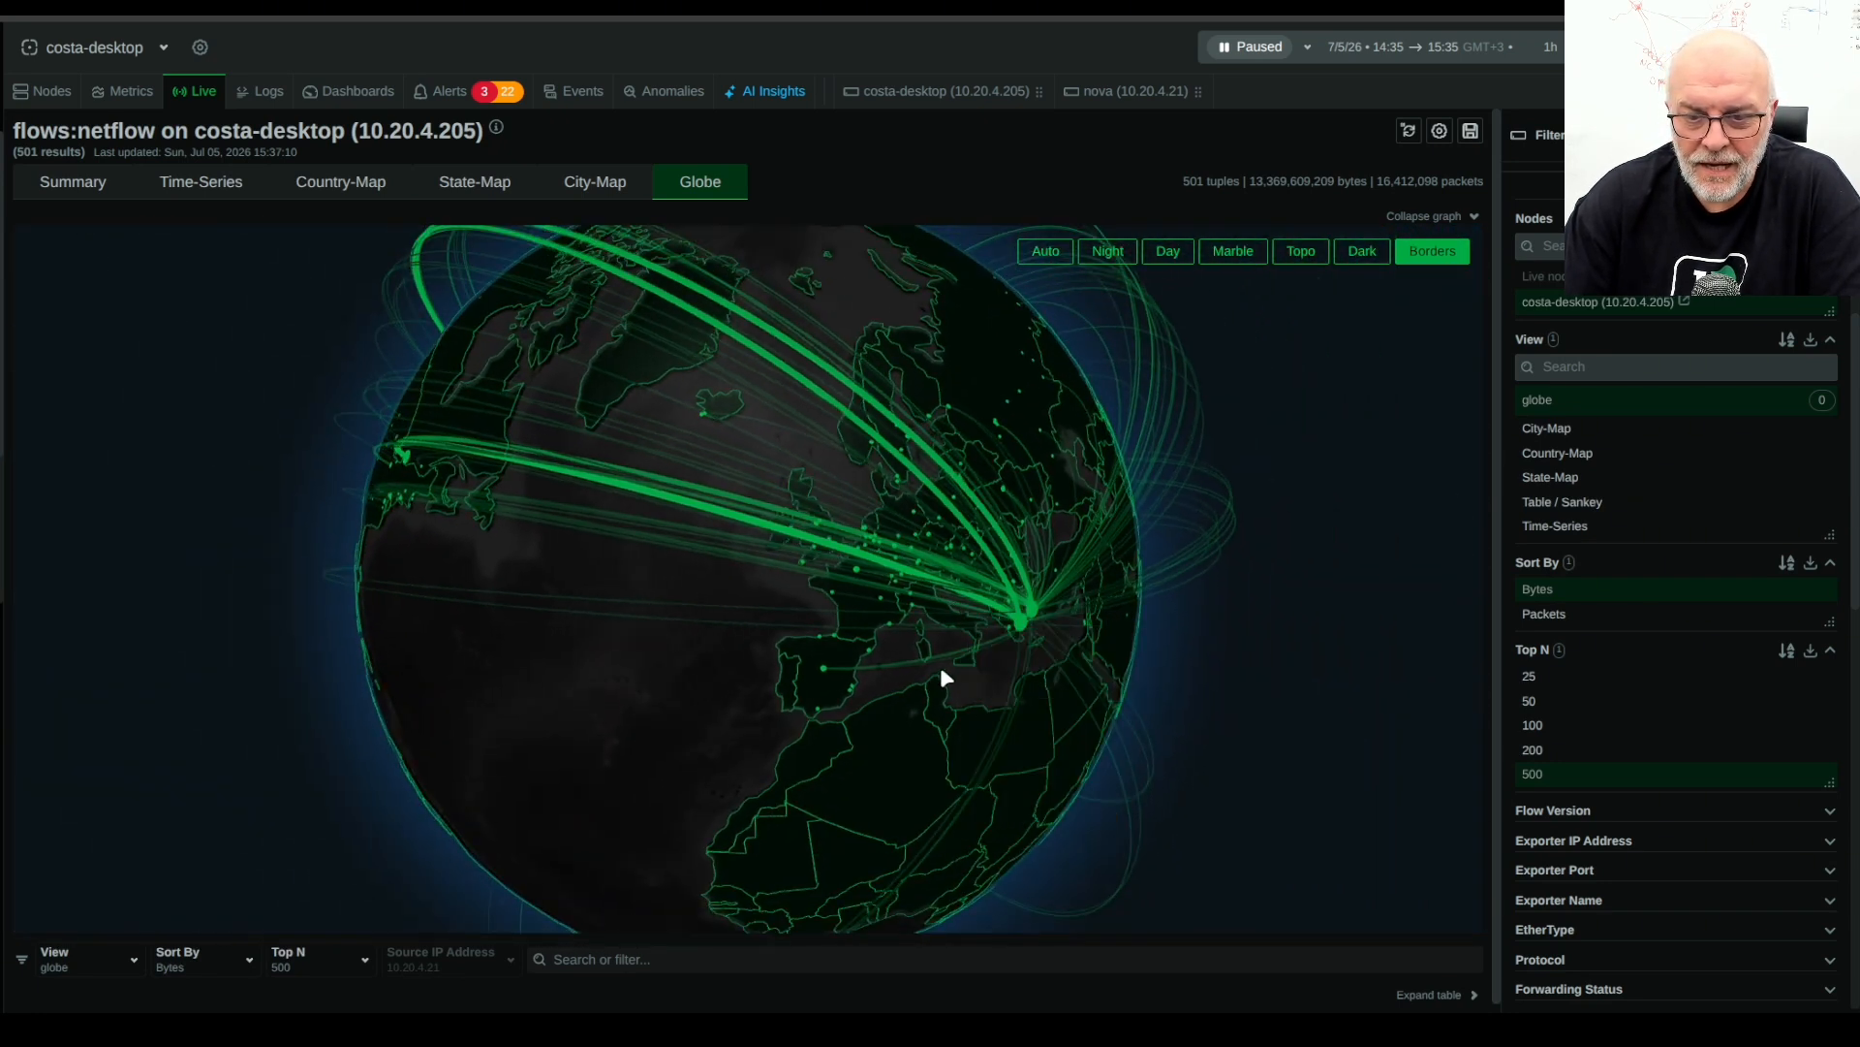
left_click_drag(940, 666, 572, 608)
mouse_move(543, 572)
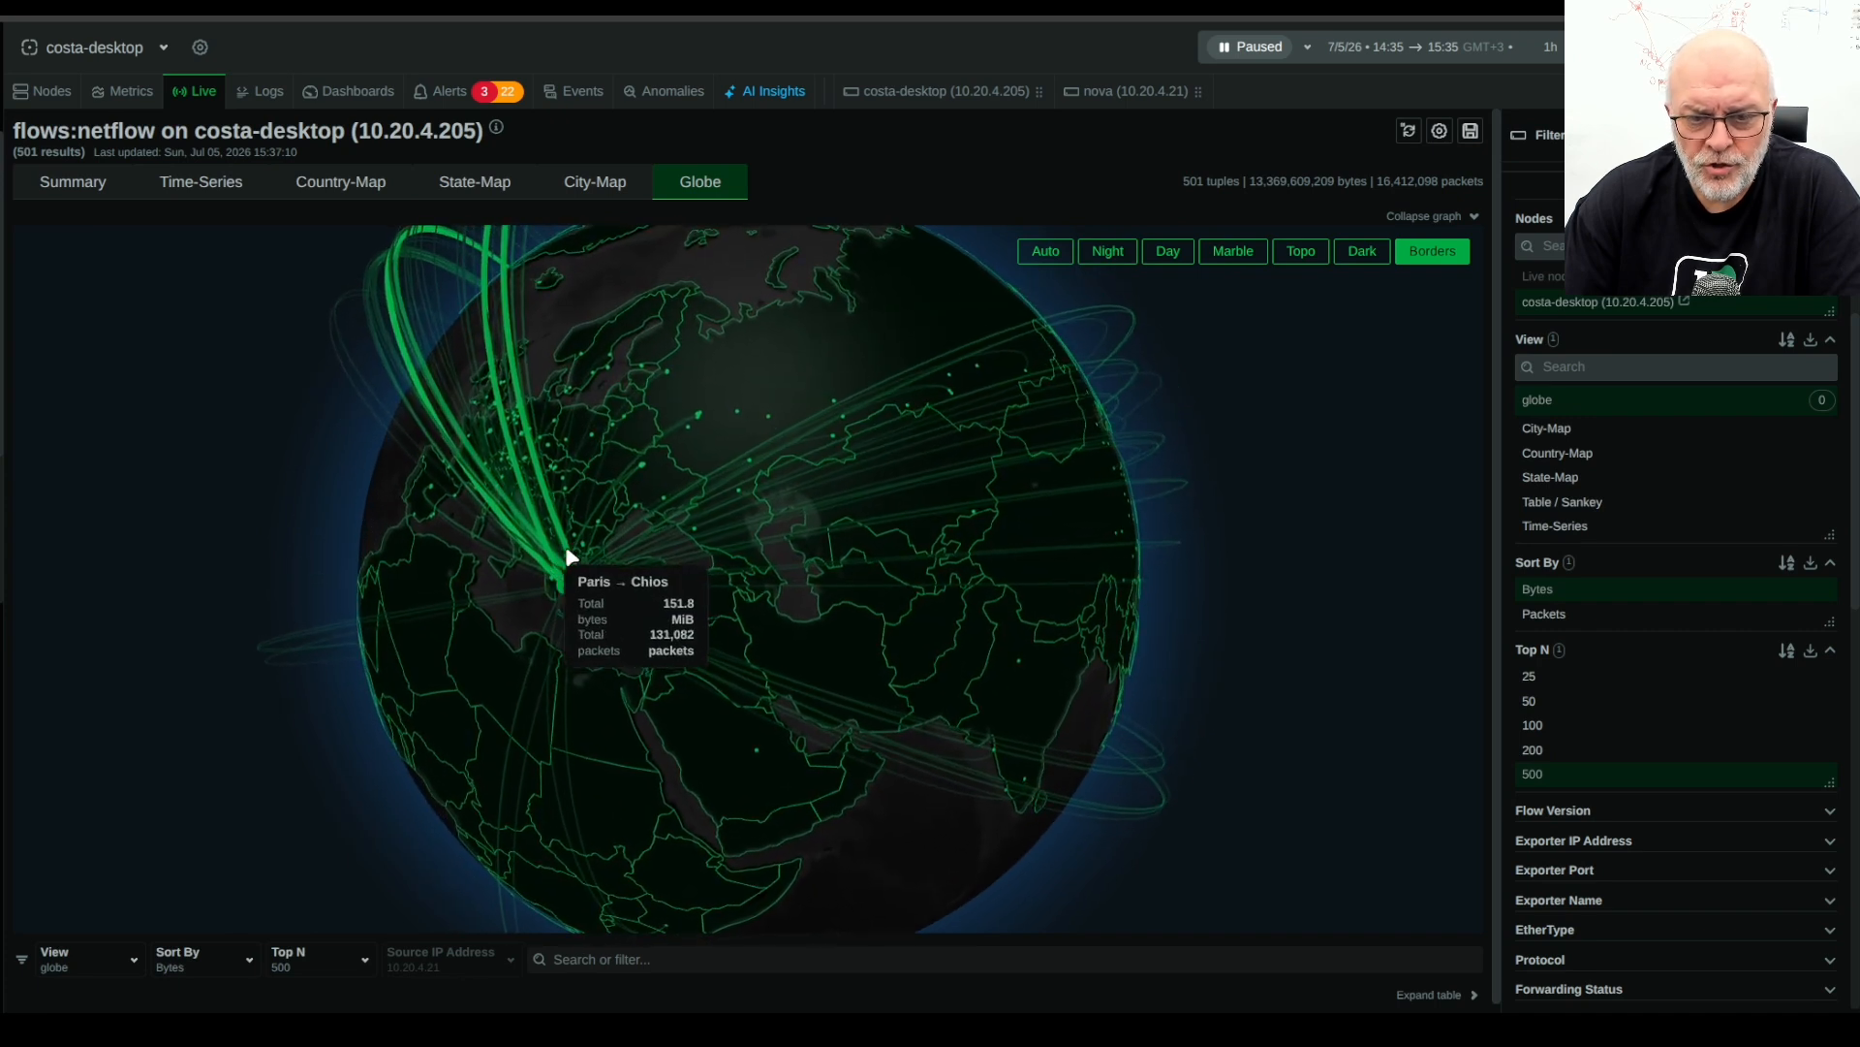
left_click_drag(557, 523, 712, 498)
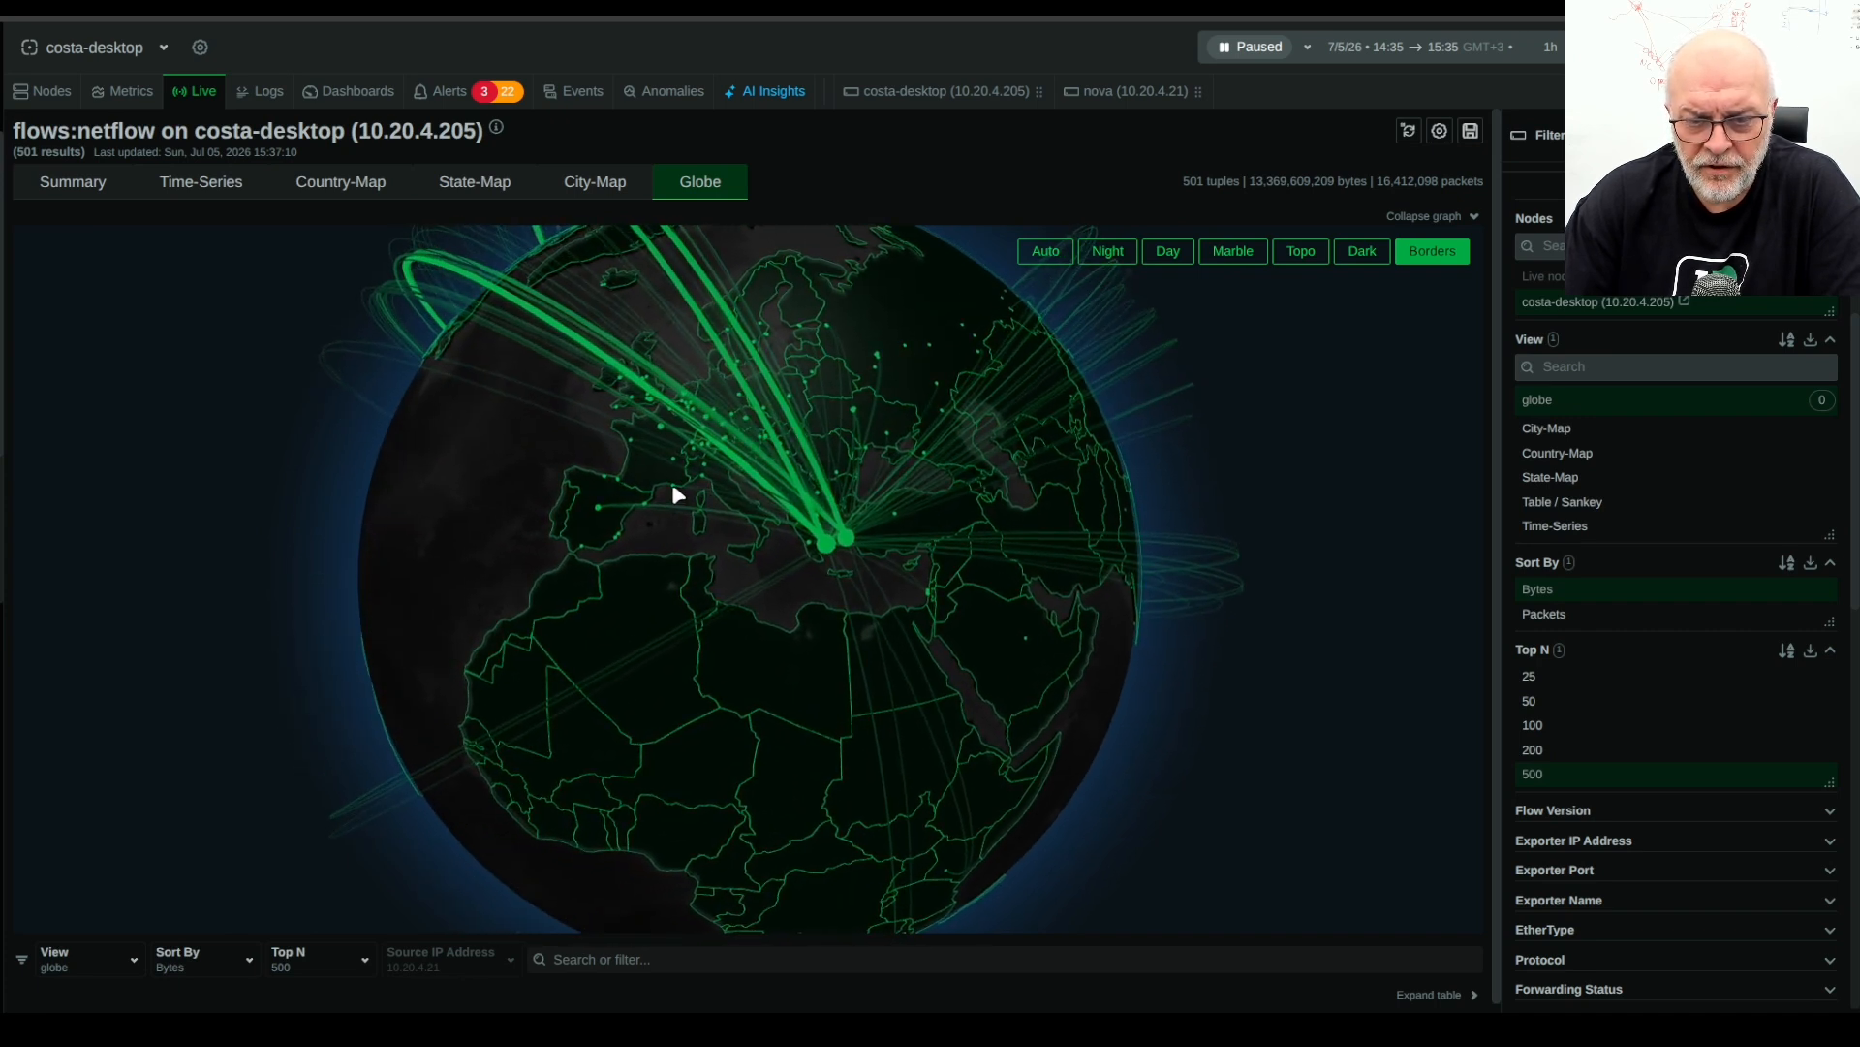
scroll(670, 484, "up", 3)
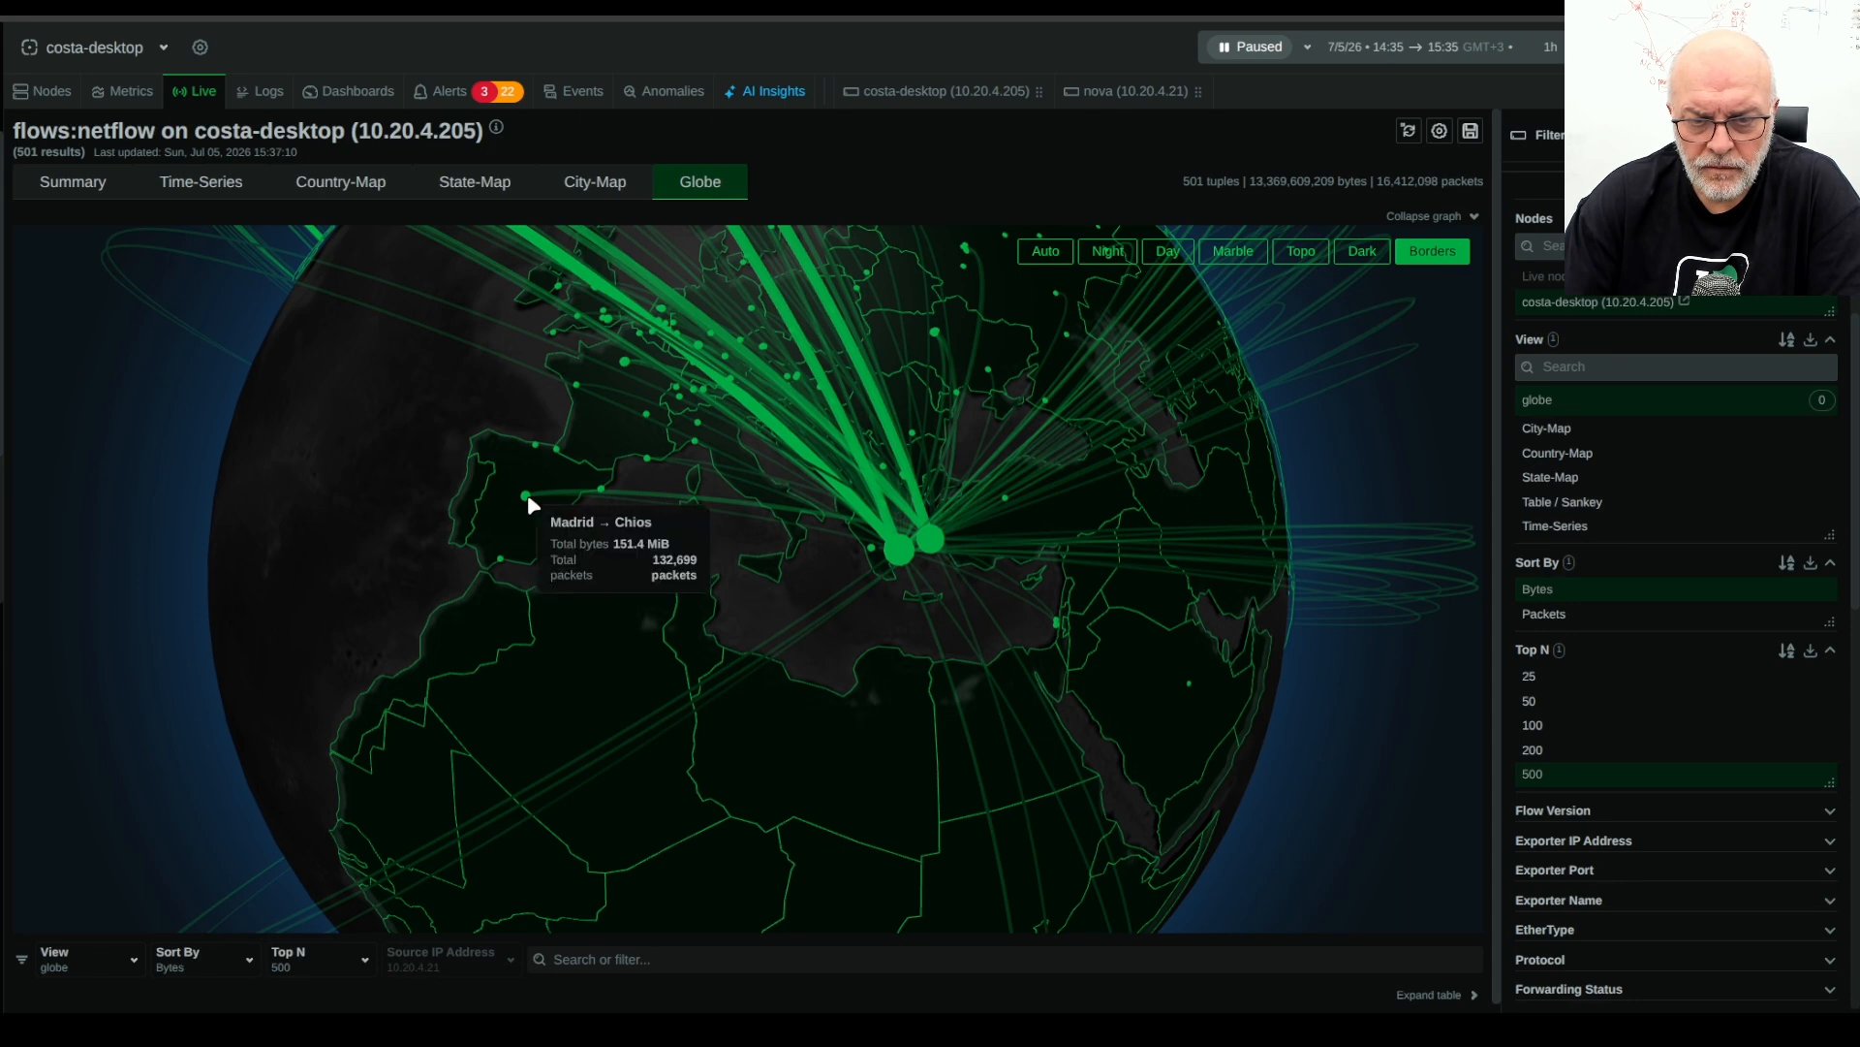
scroll(911, 514, "down", 2)
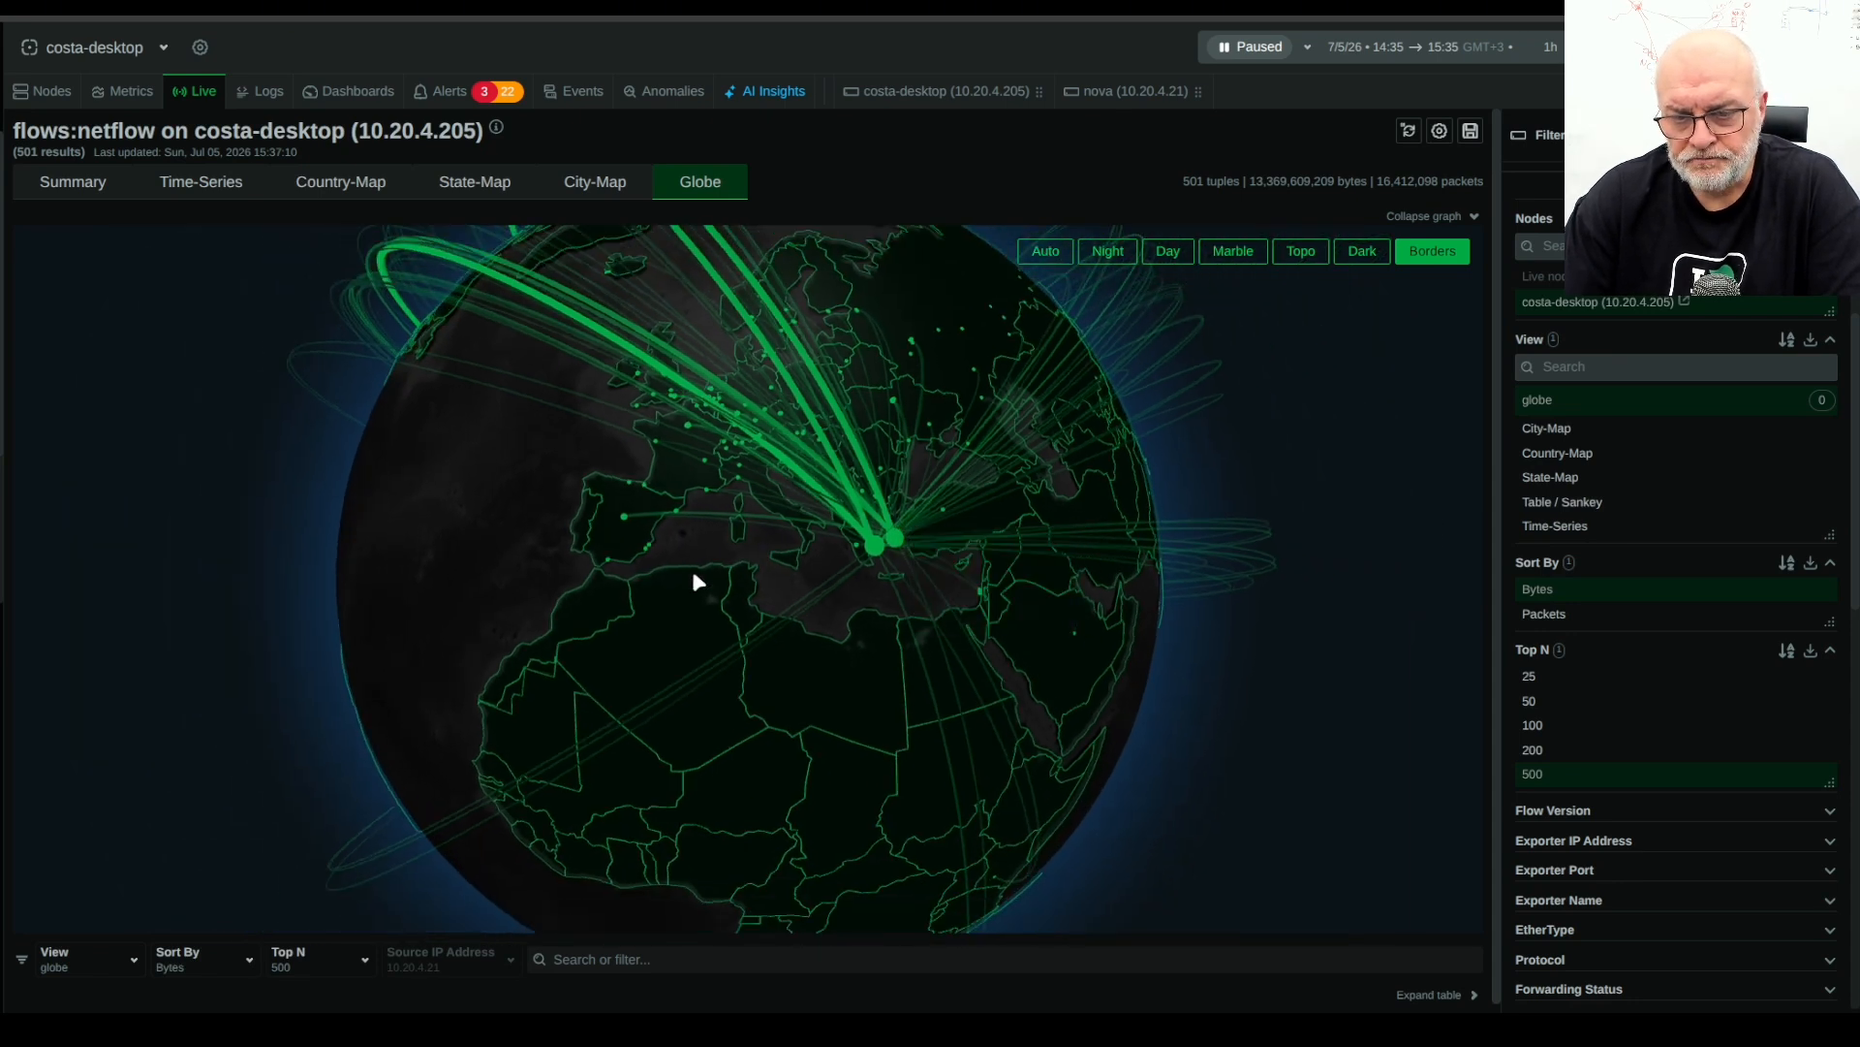
scroll(690, 566, "down", 2)
left_click_drag(748, 581, 934, 623)
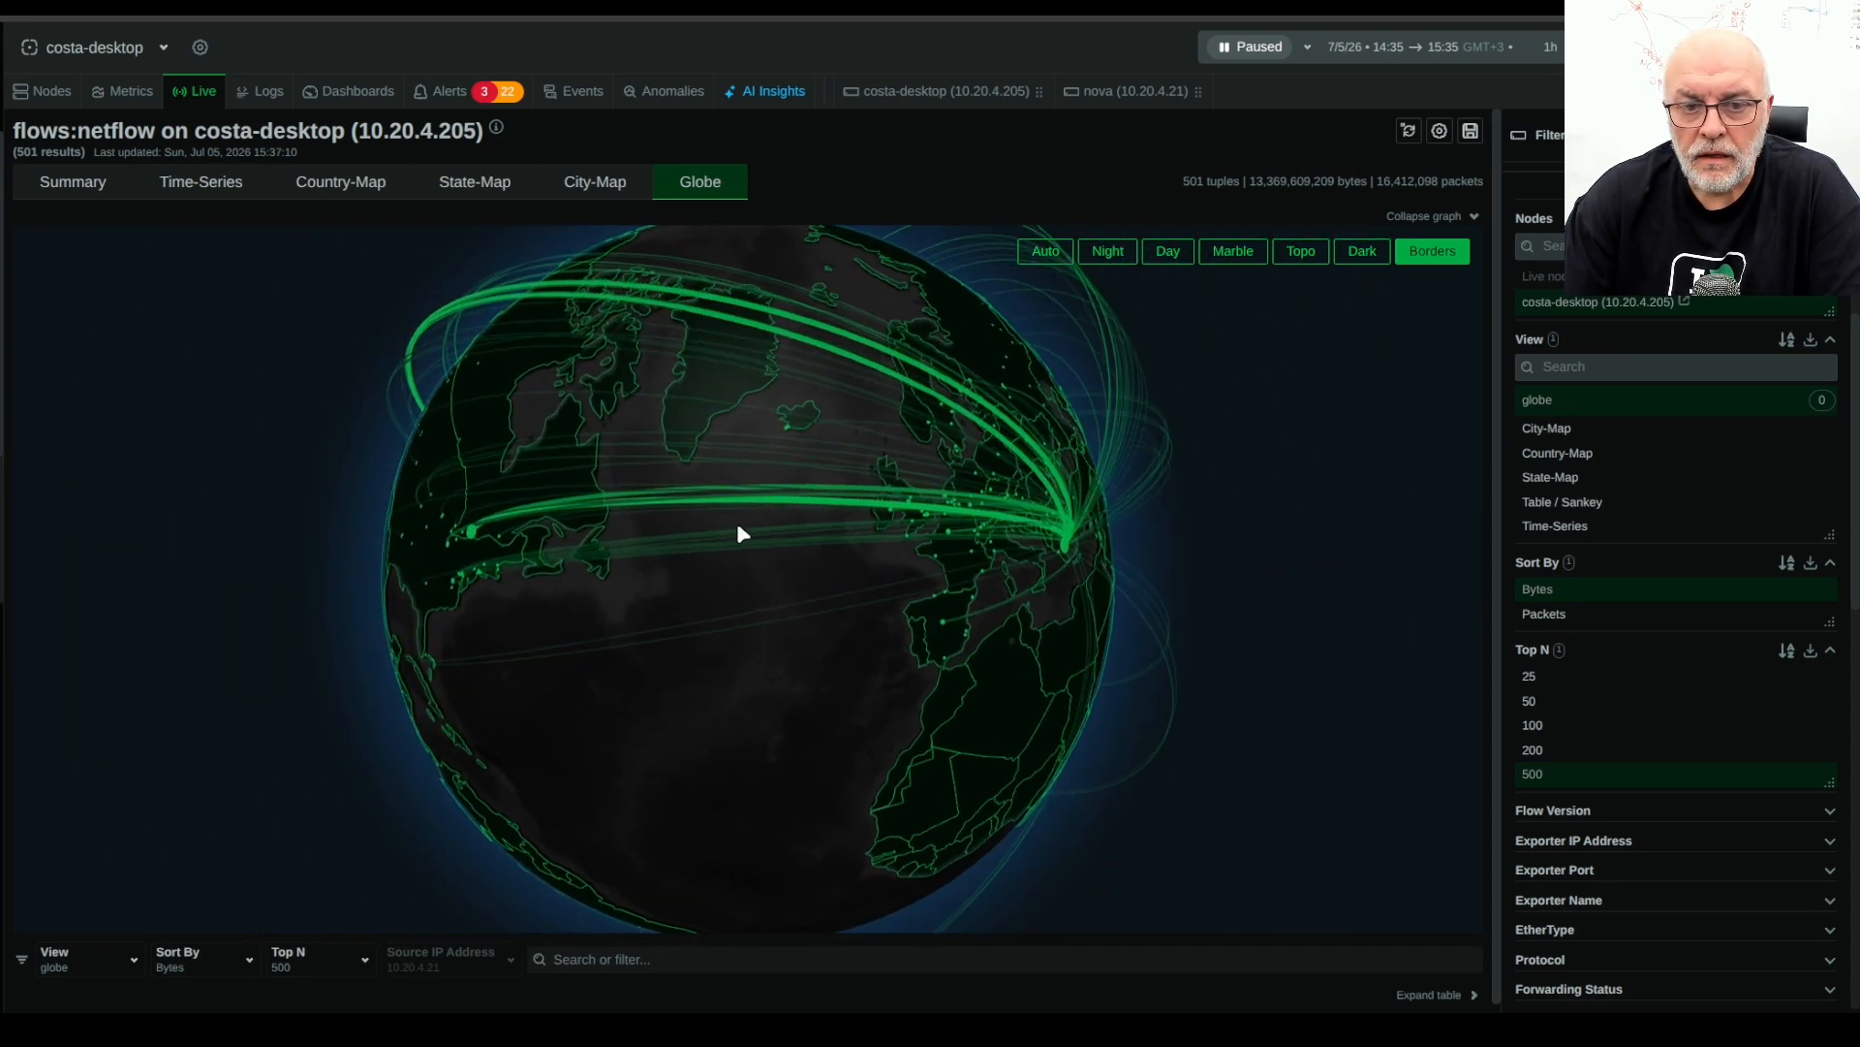